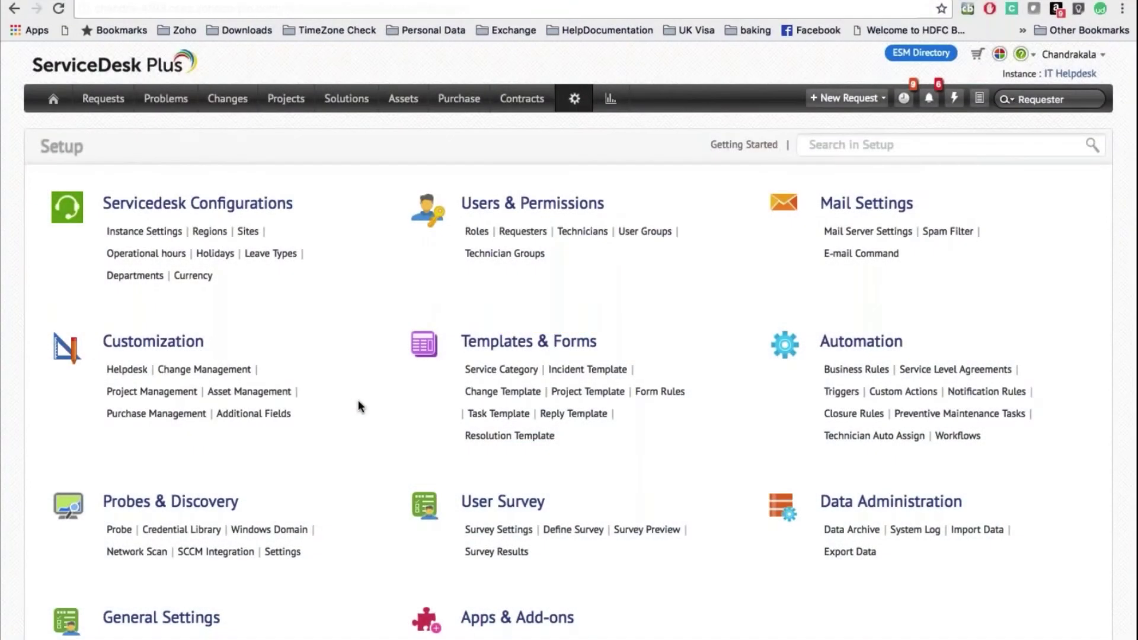
Open the Change Management customization settings, which land on a blank New CAB form.
click(198, 370)
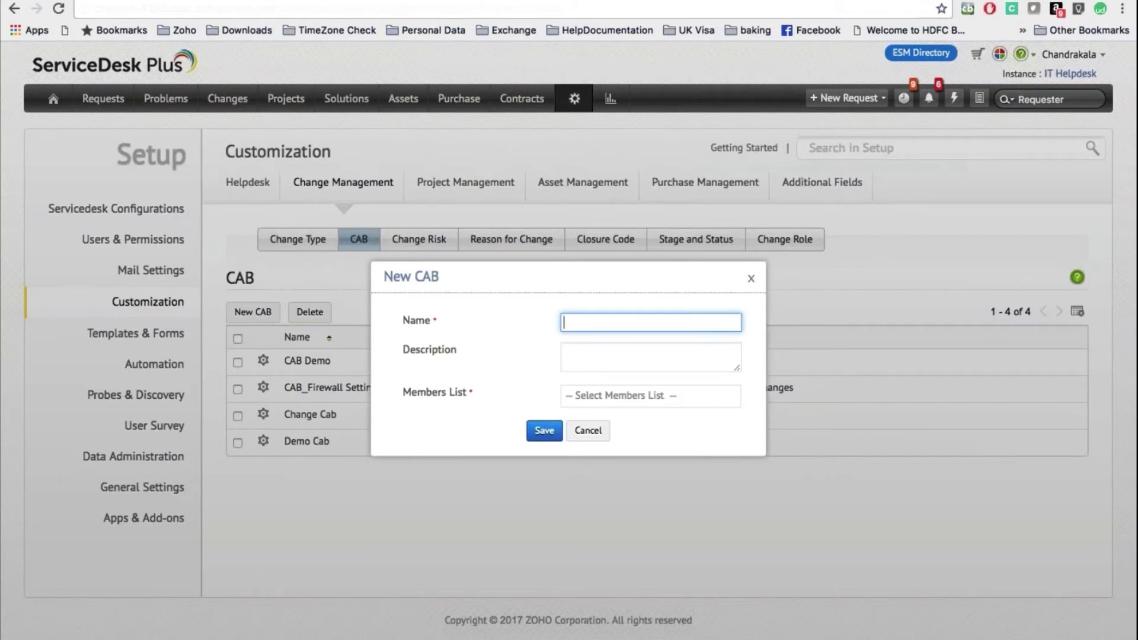
Discard the unsaved New CAB form, then view the change risks and the reasons for change.
key(super+shift+b)
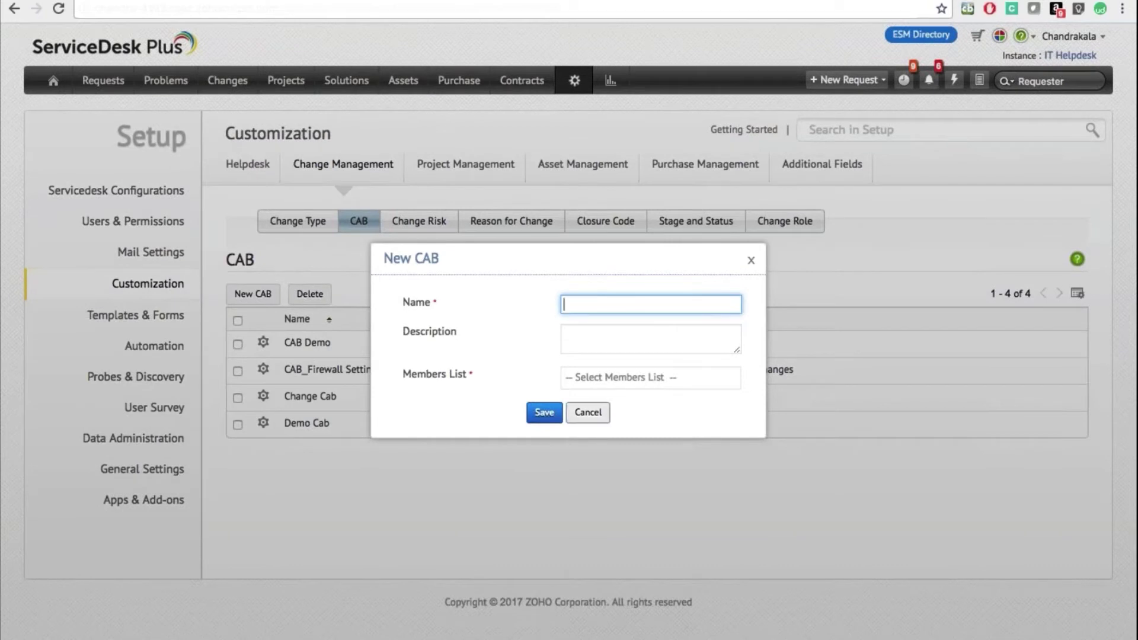
key(Escape)
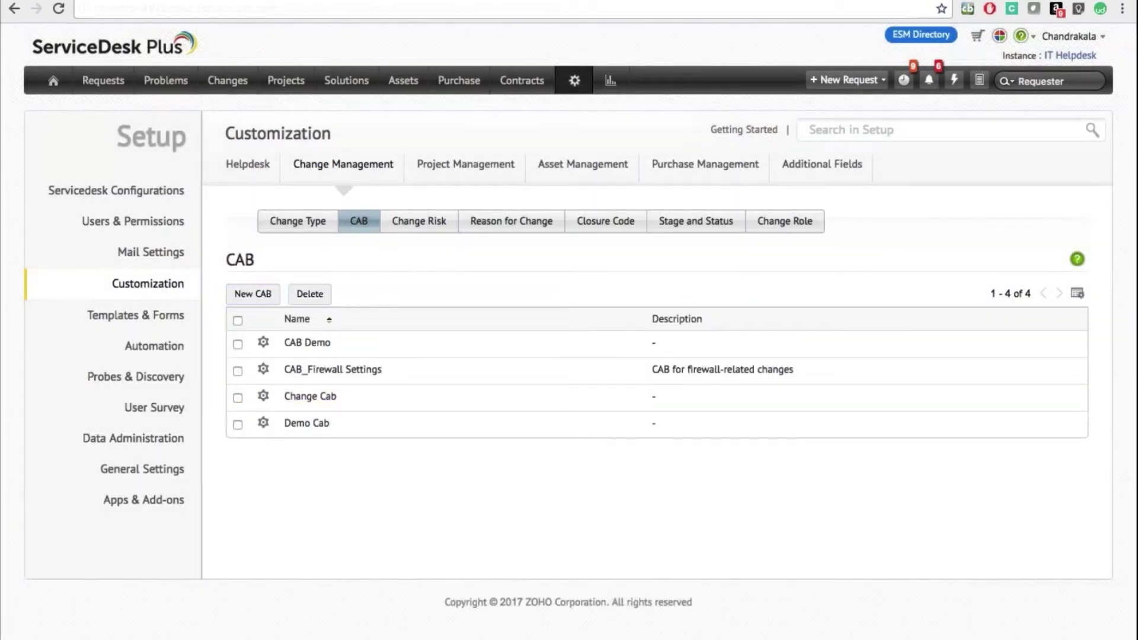
click(418, 220)
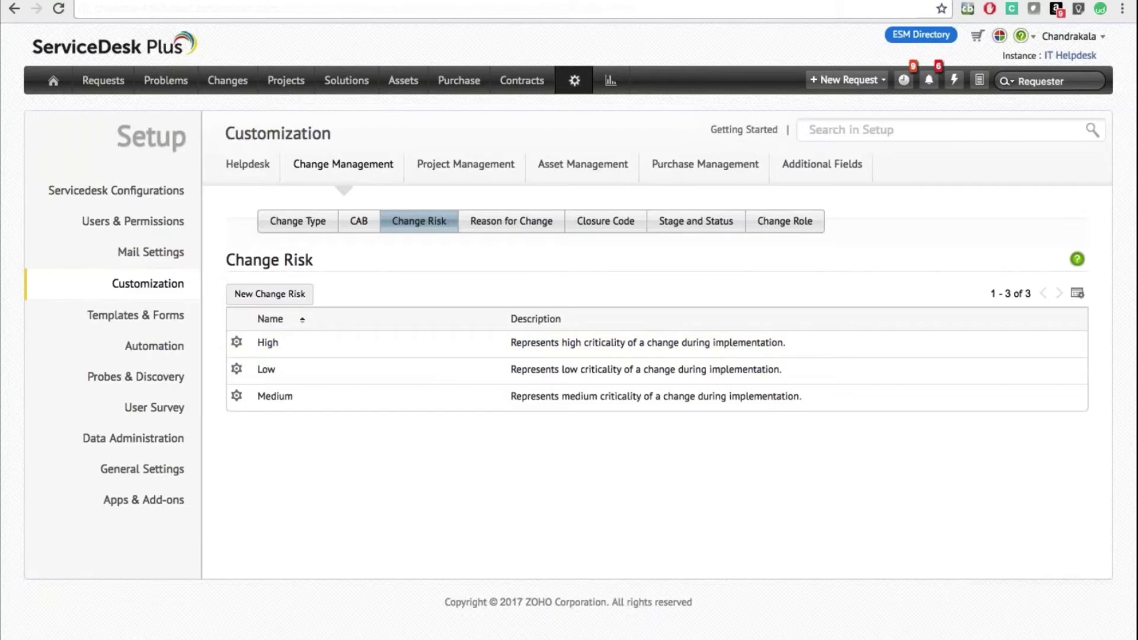
click(511, 220)
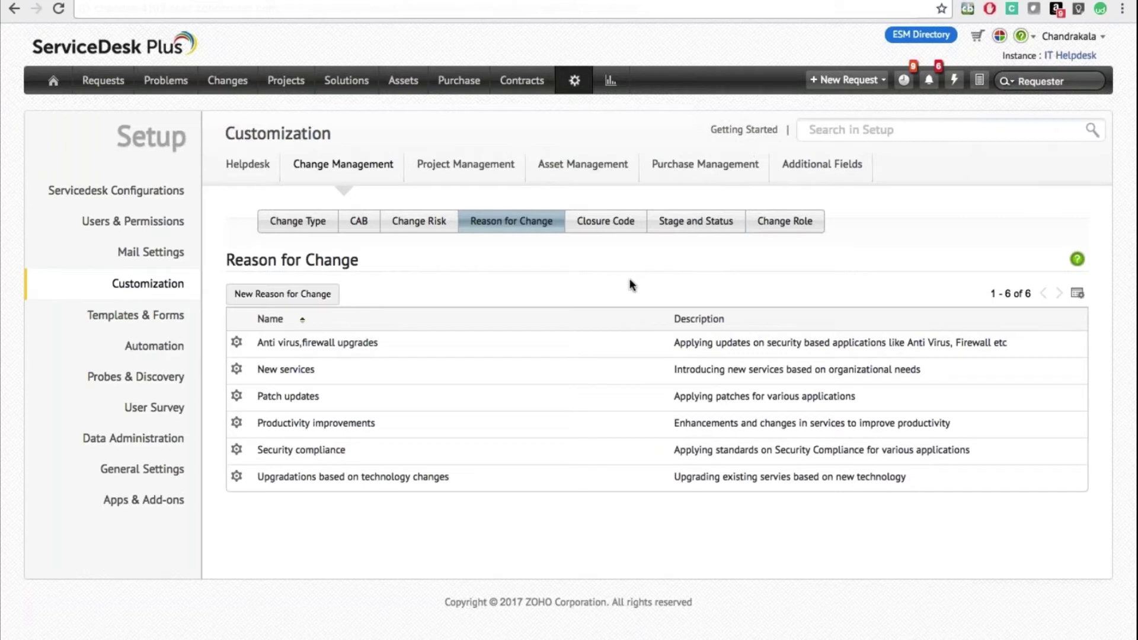
Browse Closure Code and Stage and Status, ending on the list of ten change roles.
click(613, 219)
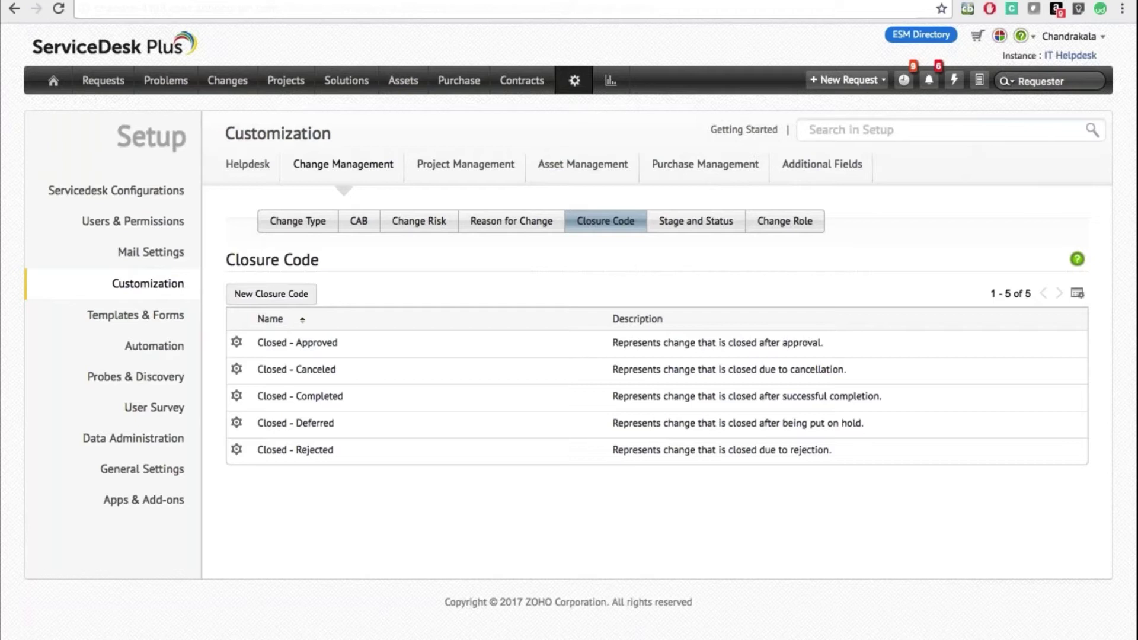
click(681, 222)
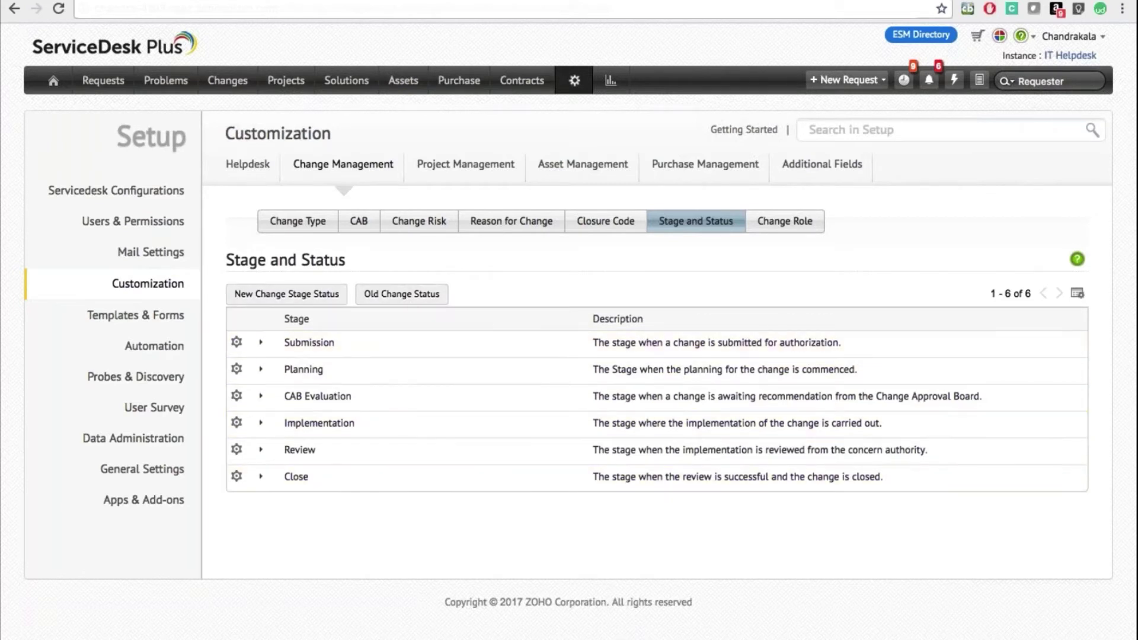
click(782, 224)
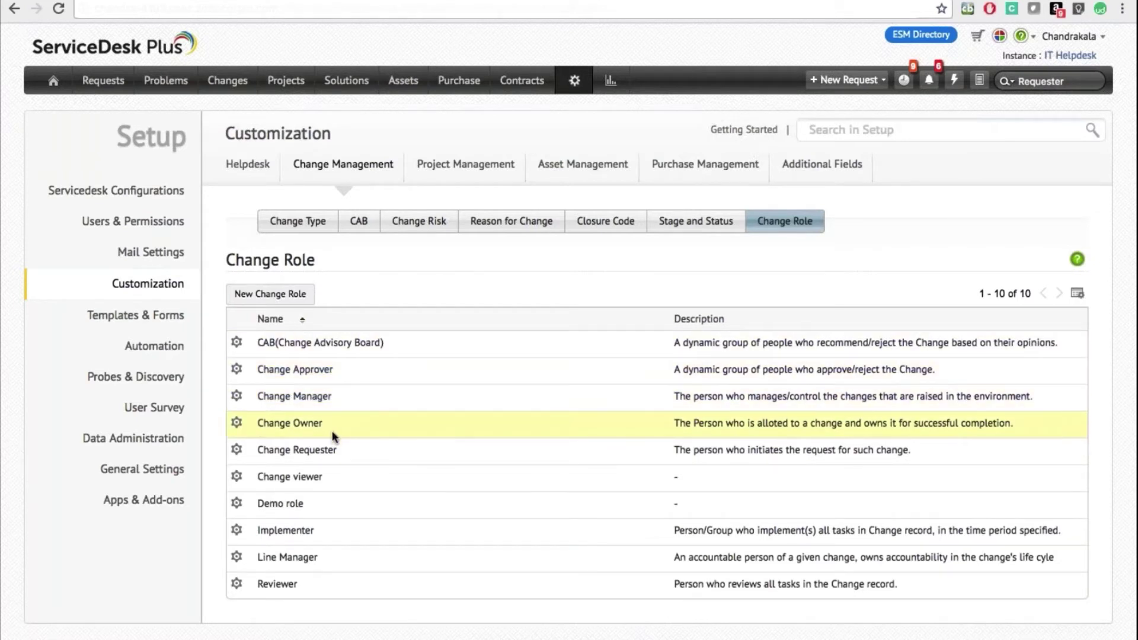
Draft a new change role with Approve for Submission ticked, then cancel it unsaved.
click(270, 294)
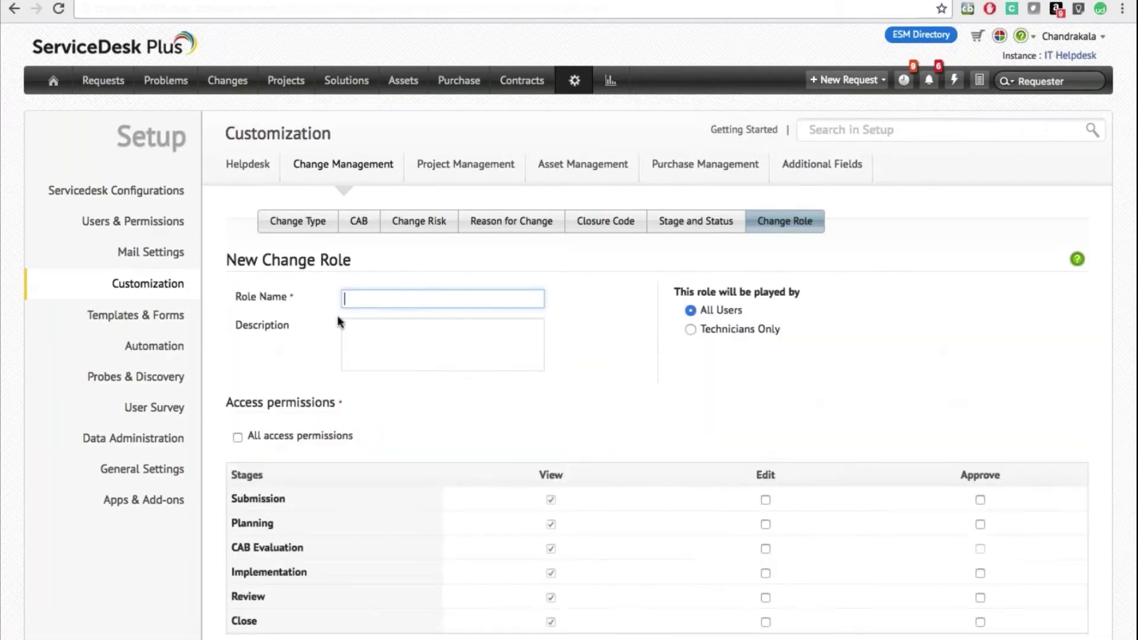
scroll(821, 317, down, 2)
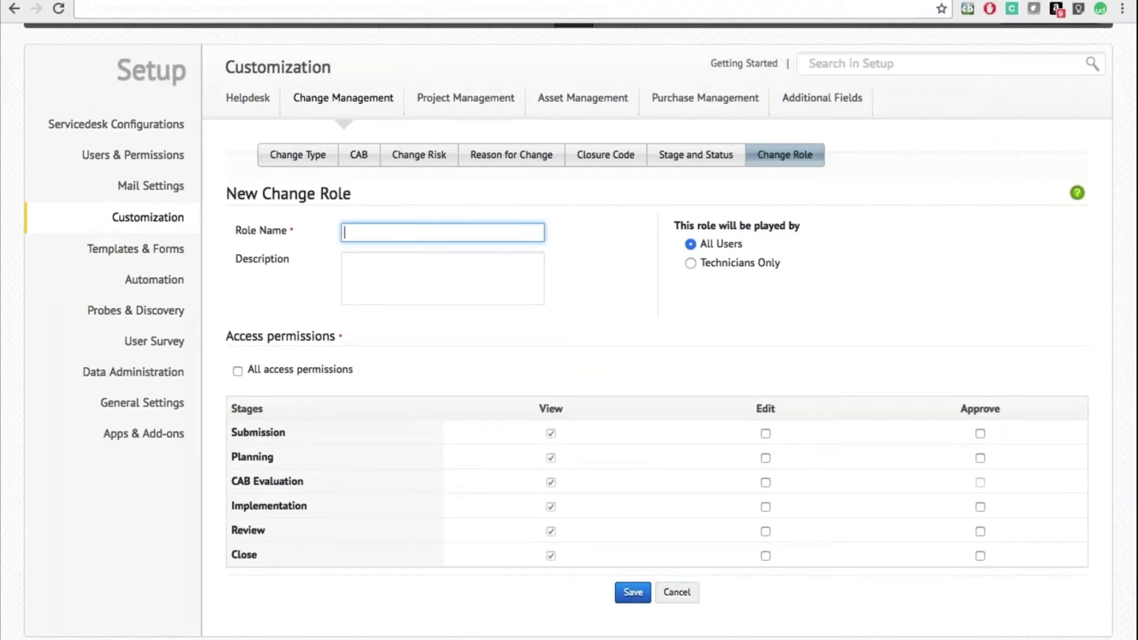
click(980, 433)
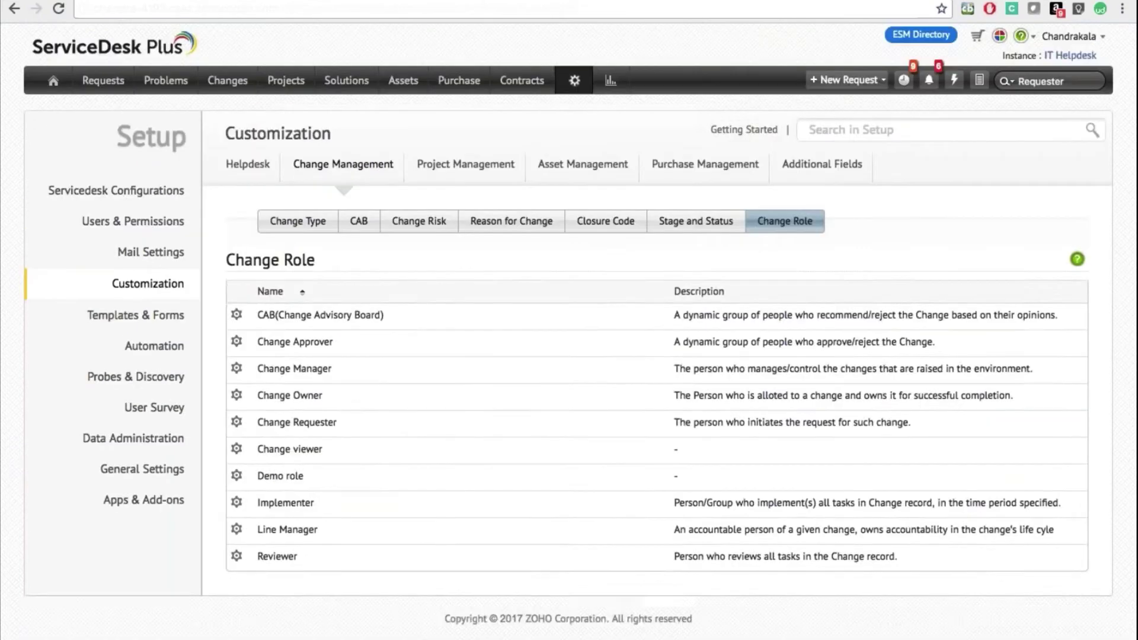
click(818, 165)
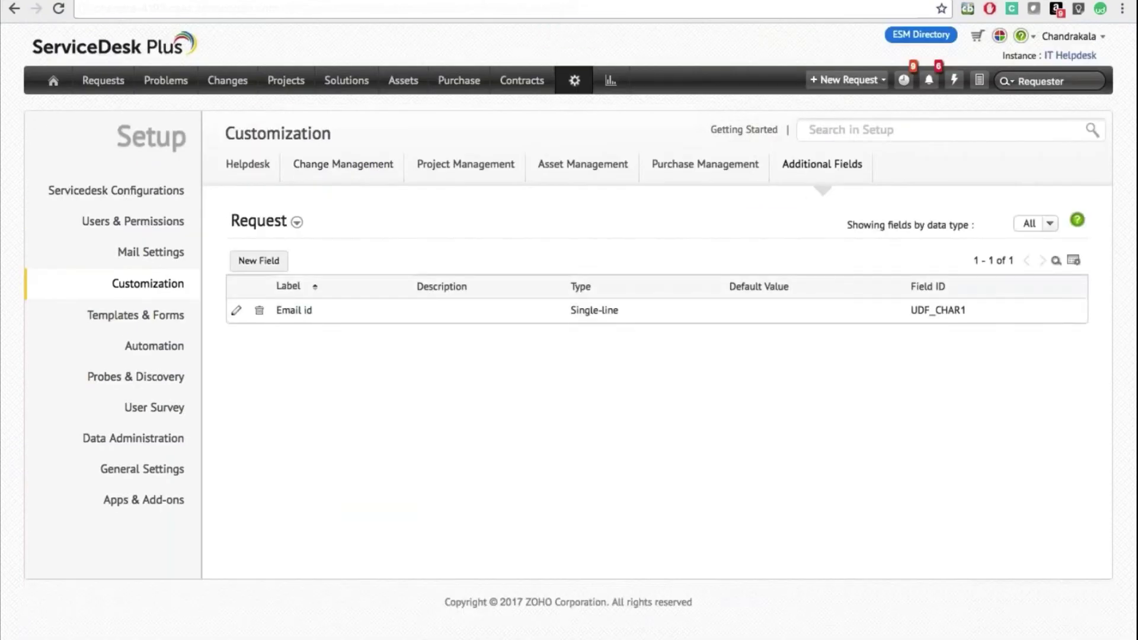
Go to Automation > Workflows and start a new change workflow.
click(172, 345)
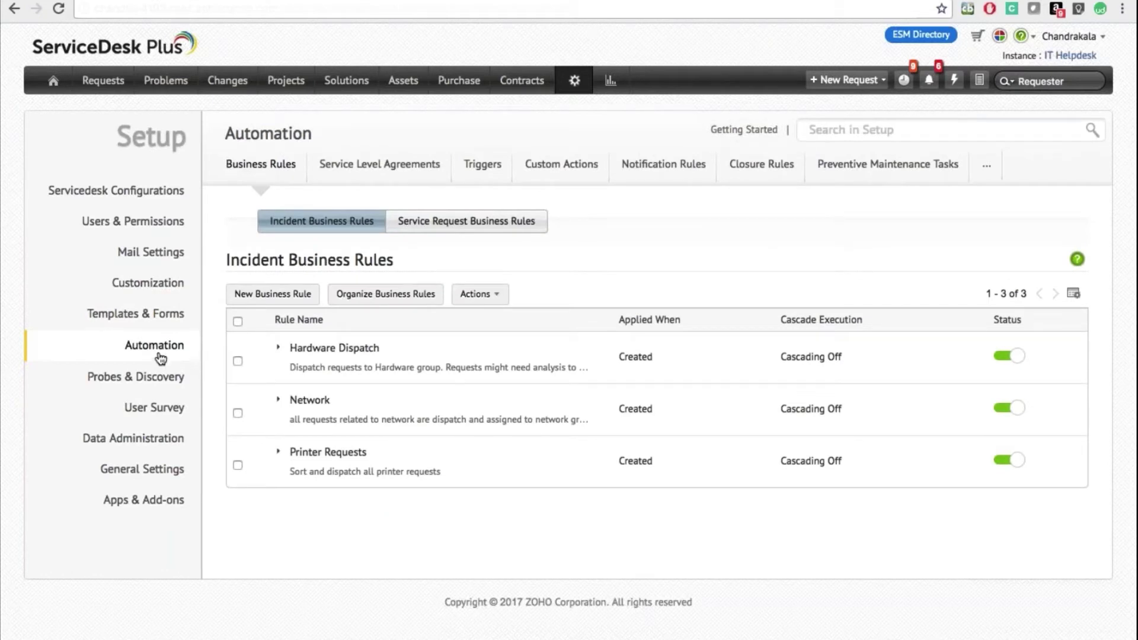
click(979, 173)
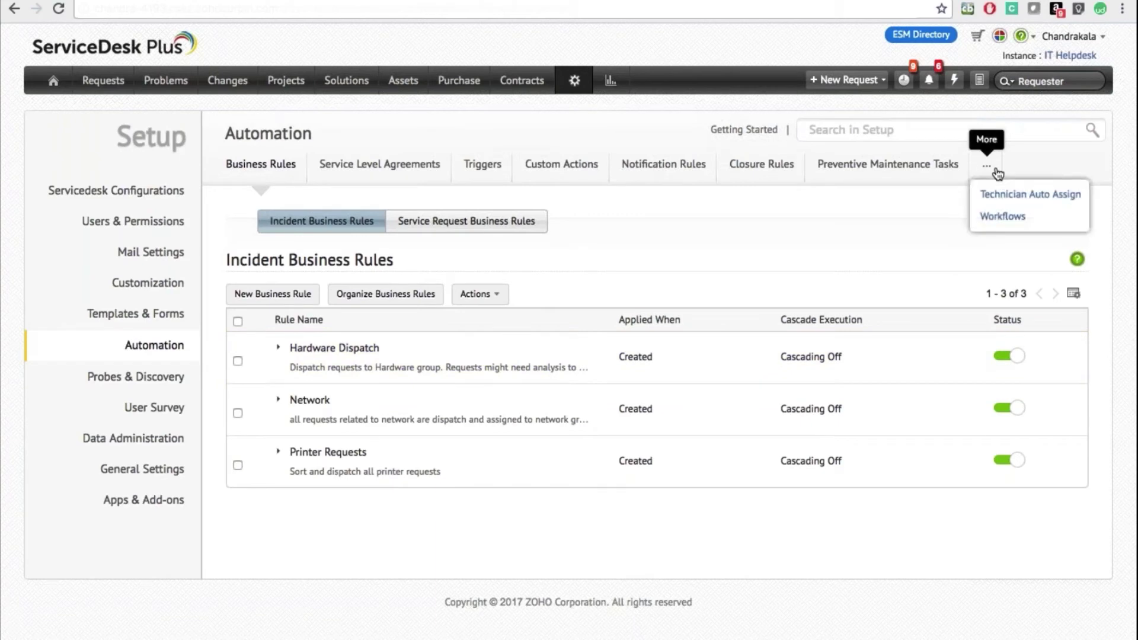
click(973, 213)
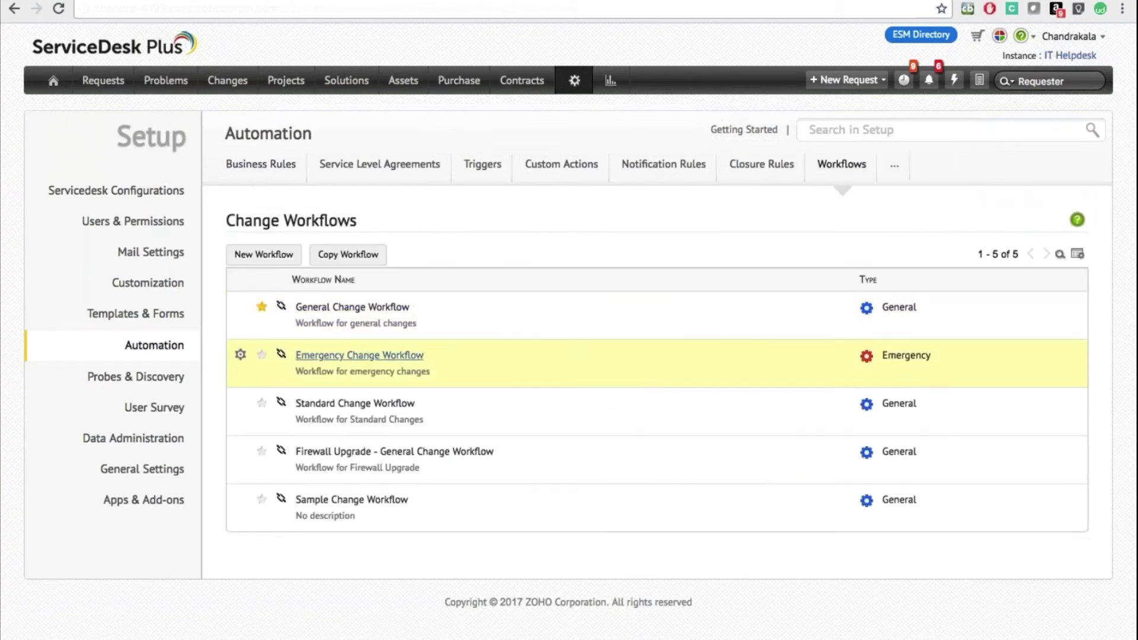
click(263, 254)
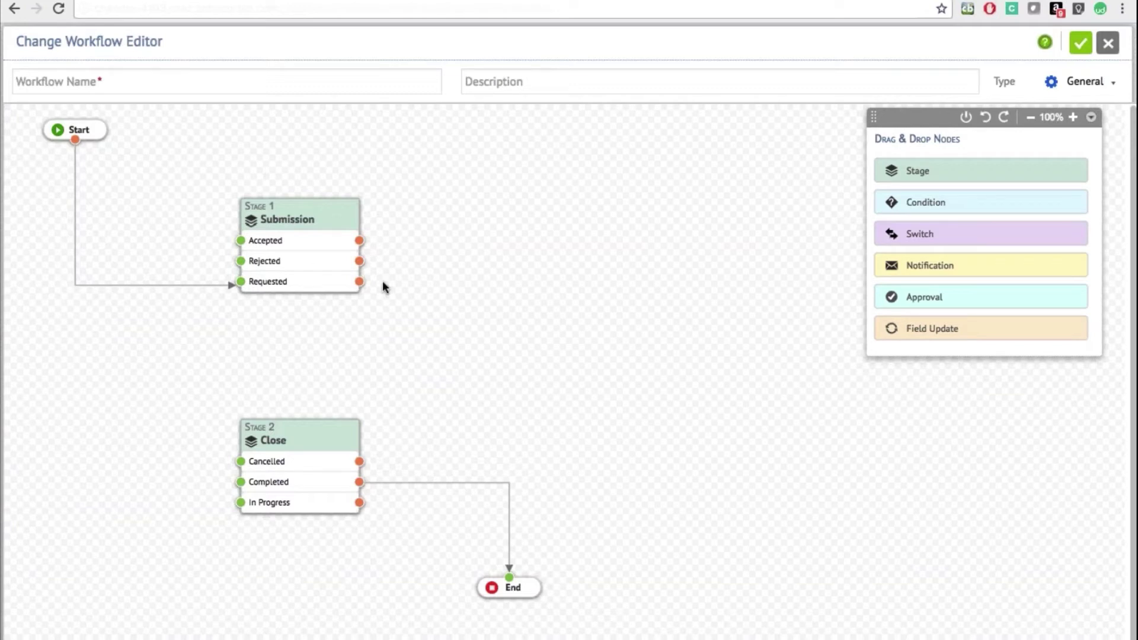
Place an approval node named 'Approval 1' that waits for anyone to approve.
scroll(228, 241, down, 2)
scroll(223, 275, up, 2)
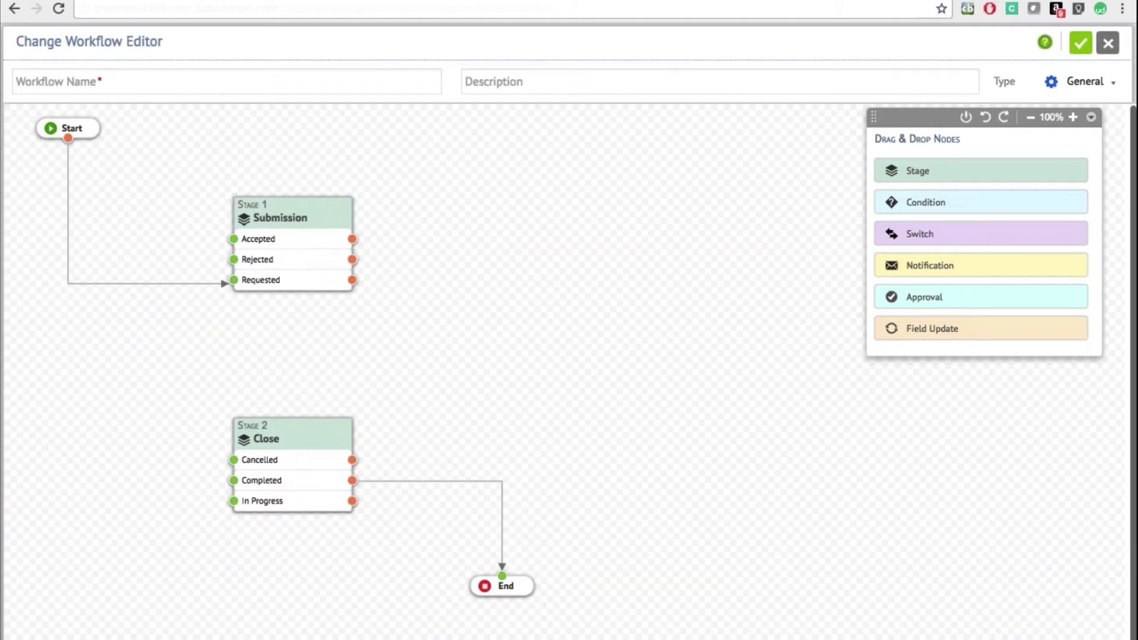
drag(933, 287, 450, 292)
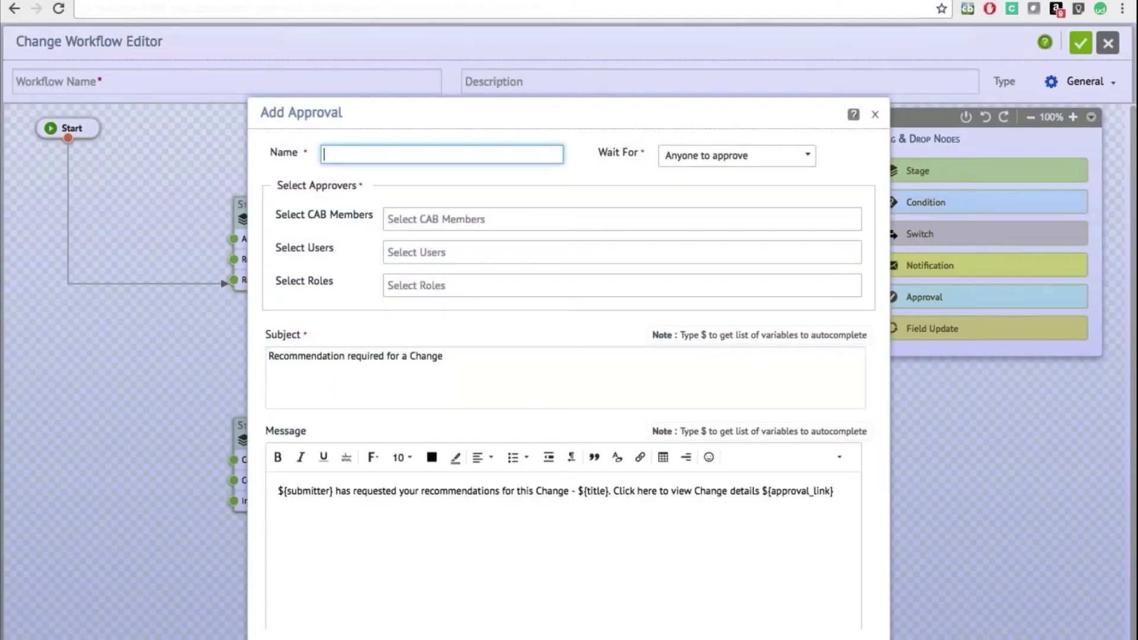
text(Approval 1)
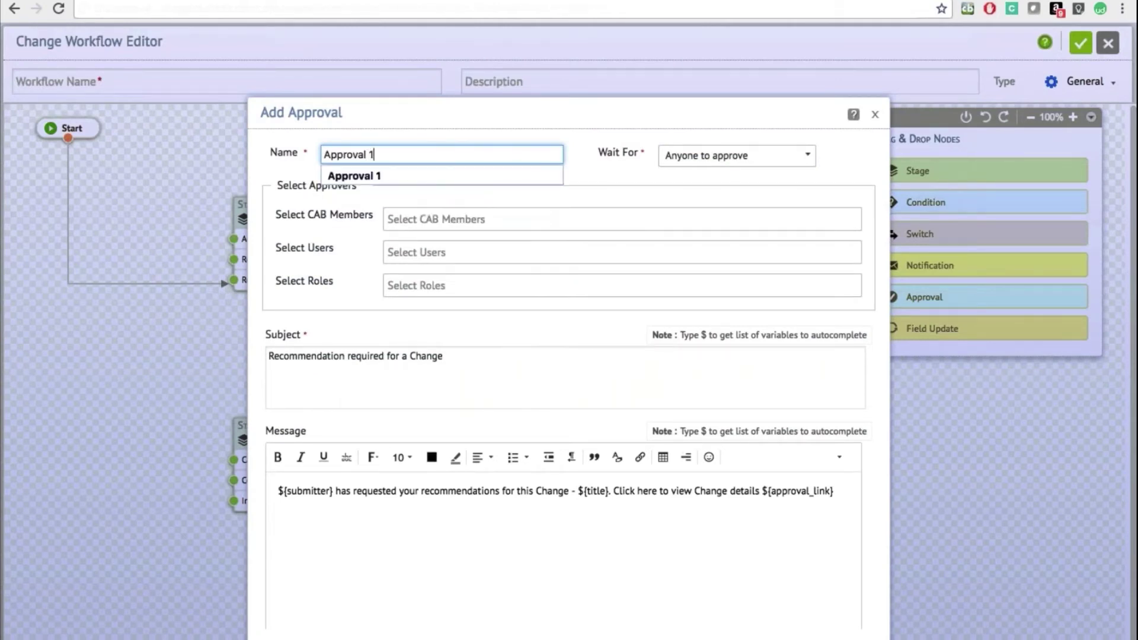
key(Tab)
key(Down)
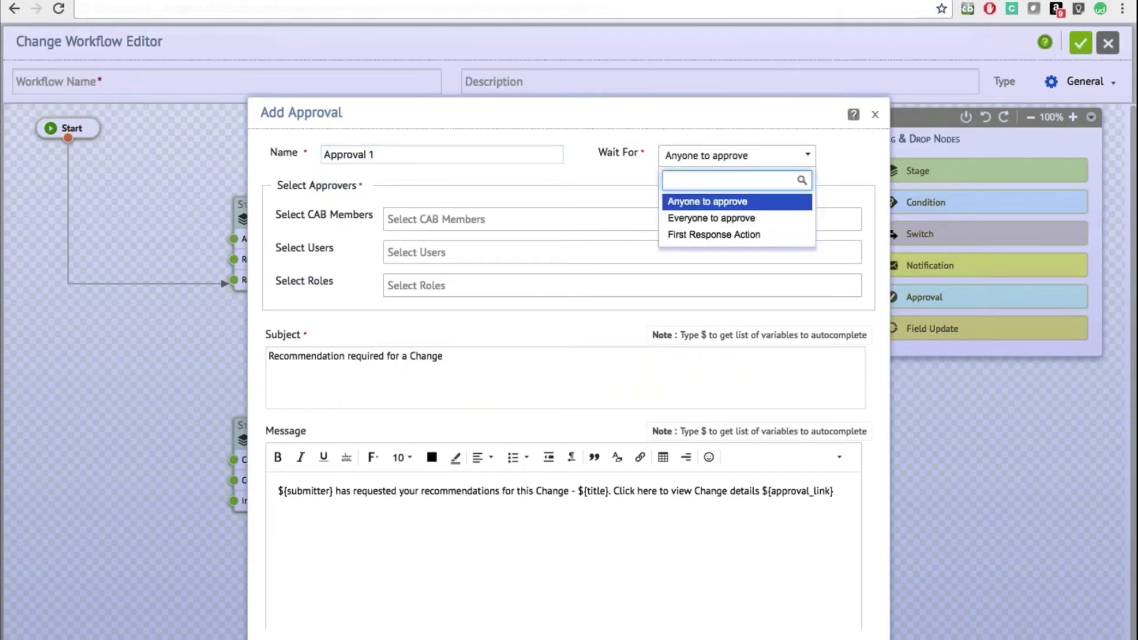
key(Down)
key(Up)
click(573, 168)
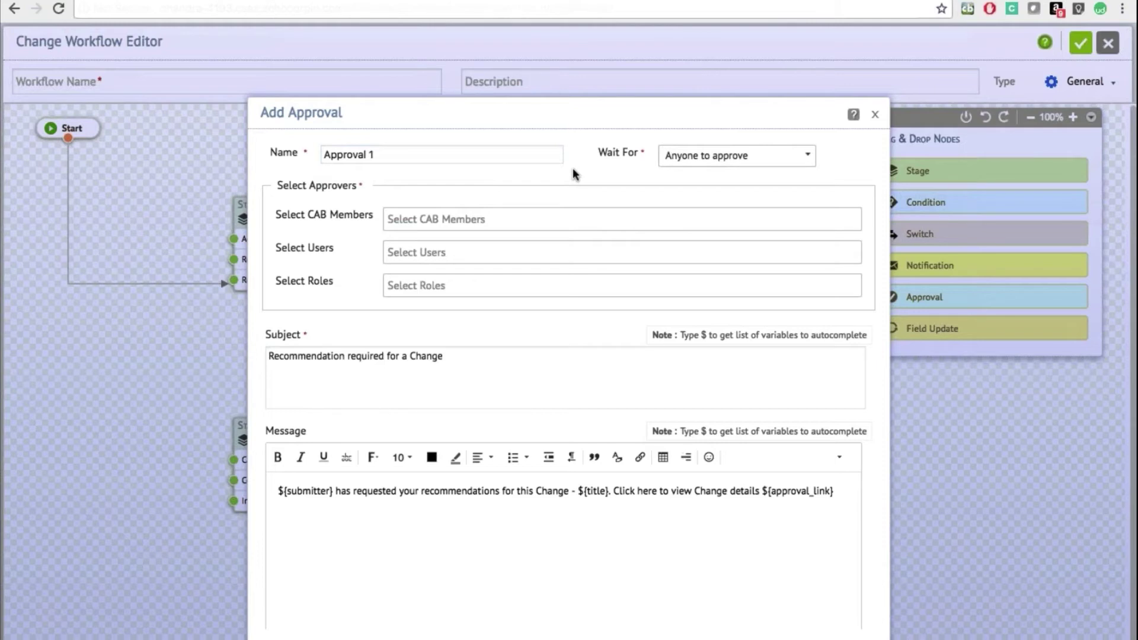
Look through the CAB member, user and role approver lists without choosing anyone.
click(435, 216)
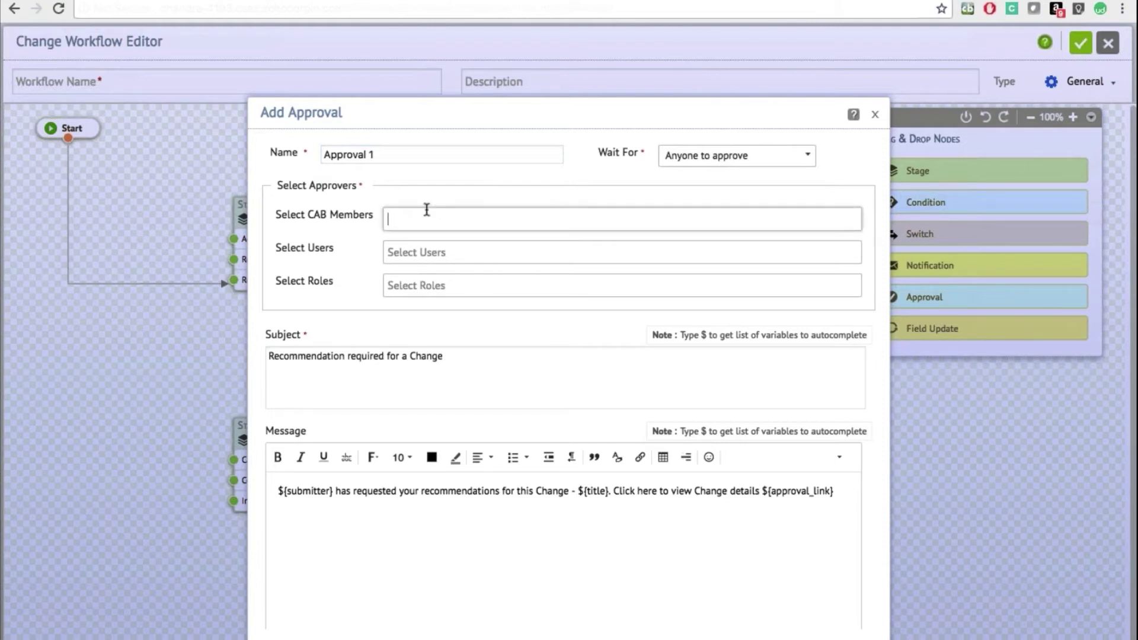
click(427, 210)
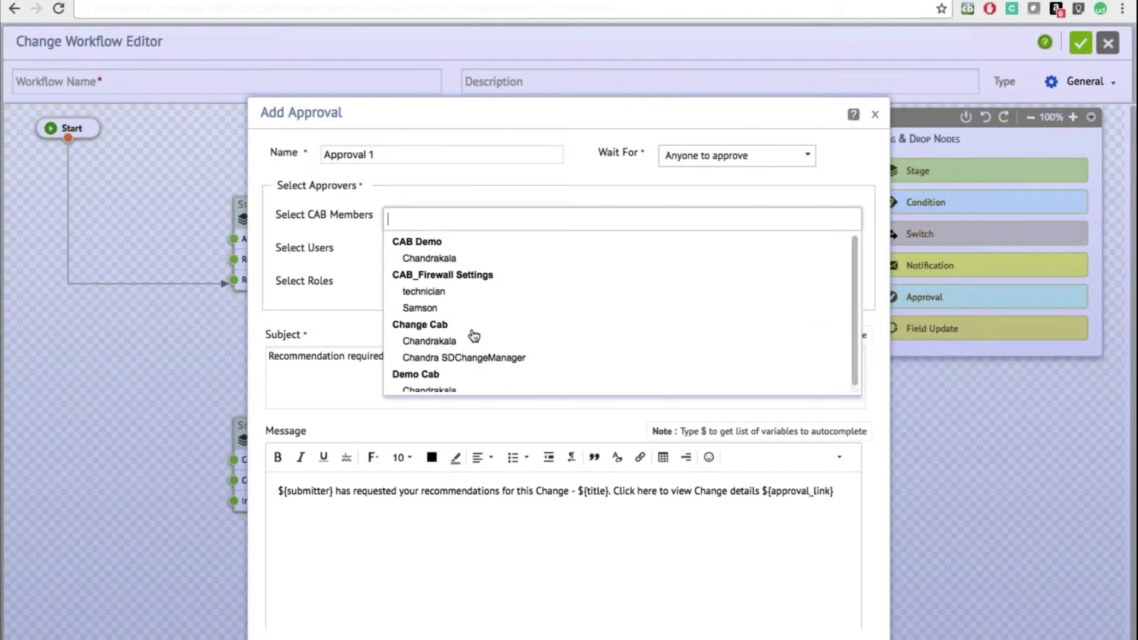
scroll(470, 333, down, 1)
scroll(474, 335, up, 1)
click(421, 267)
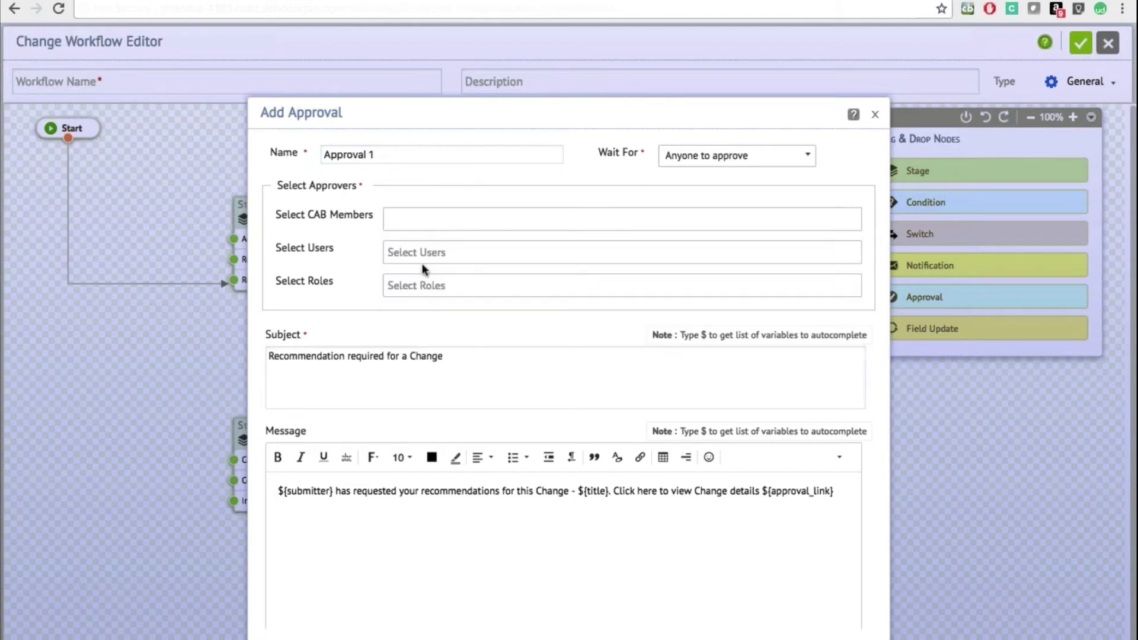
click(436, 255)
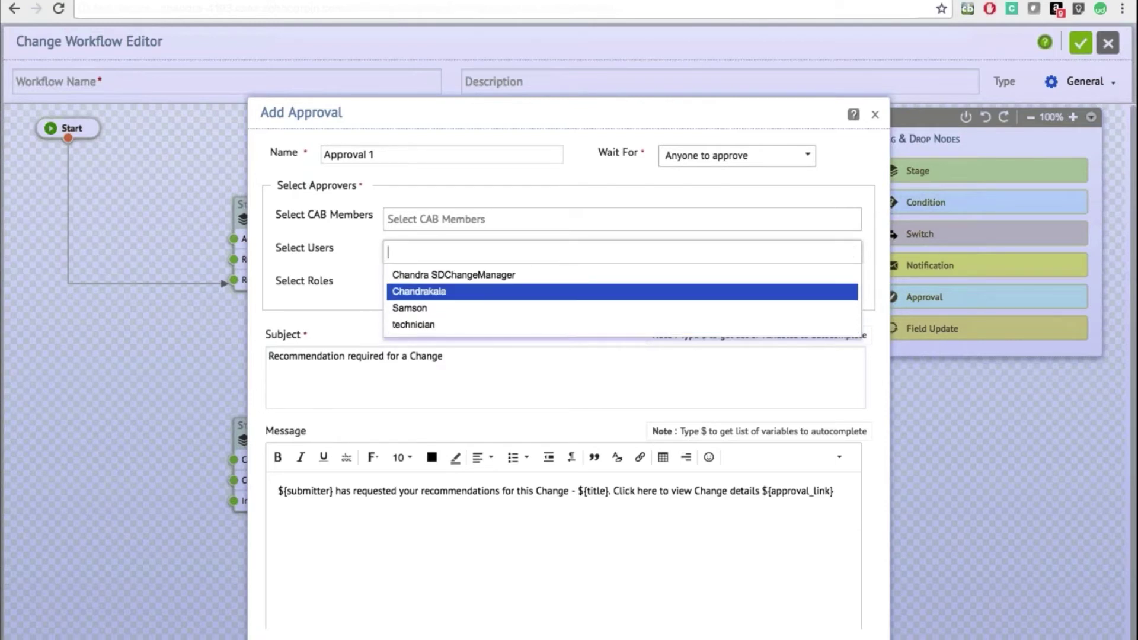
key(Escape)
click(415, 285)
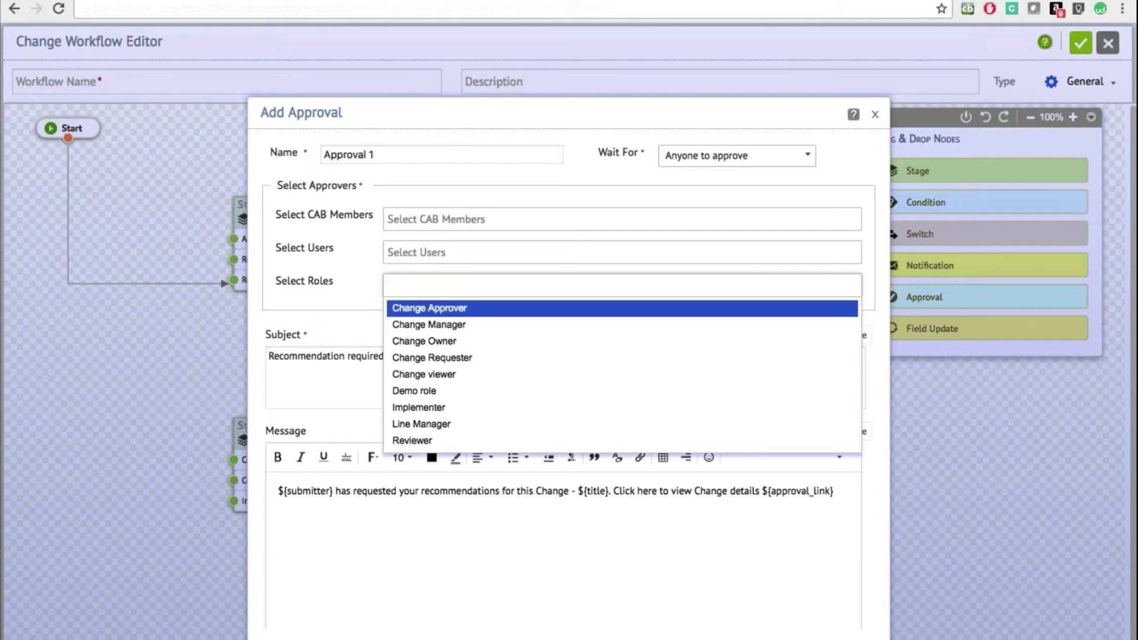
key(Escape)
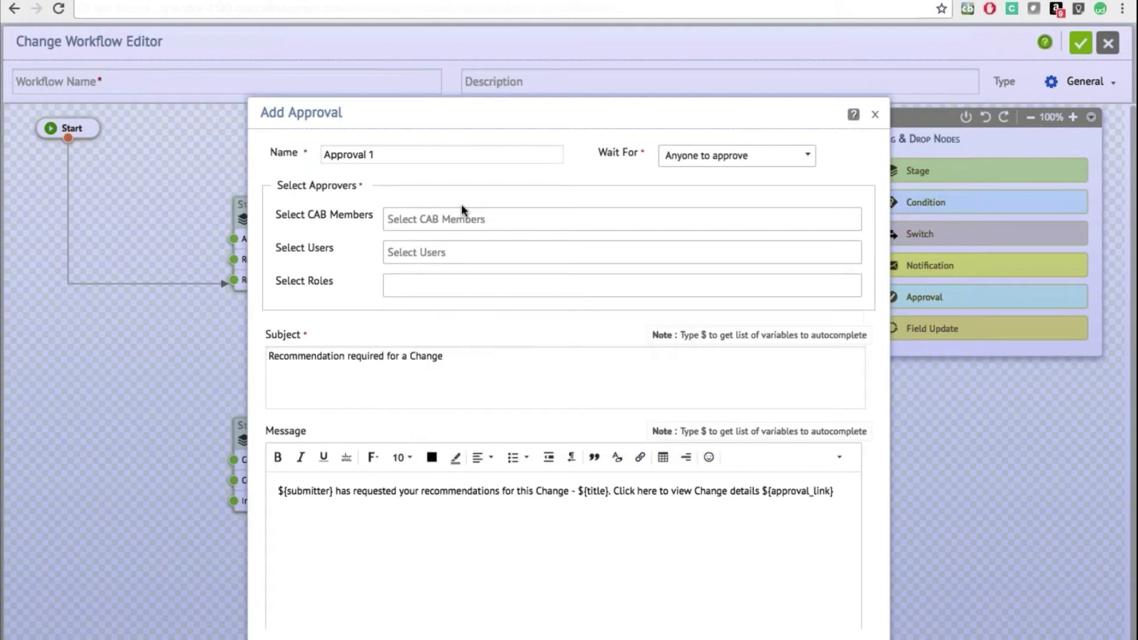
Add a CAB member as the approver for Approval 1.
click(465, 218)
click(463, 258)
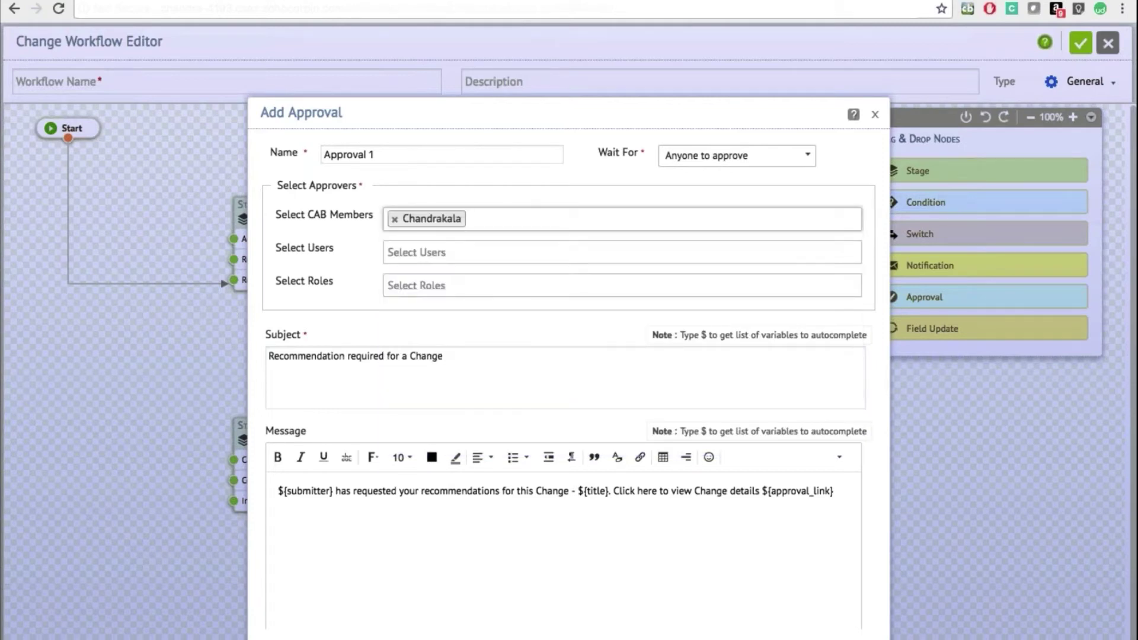
scroll(452, 347, down, 1)
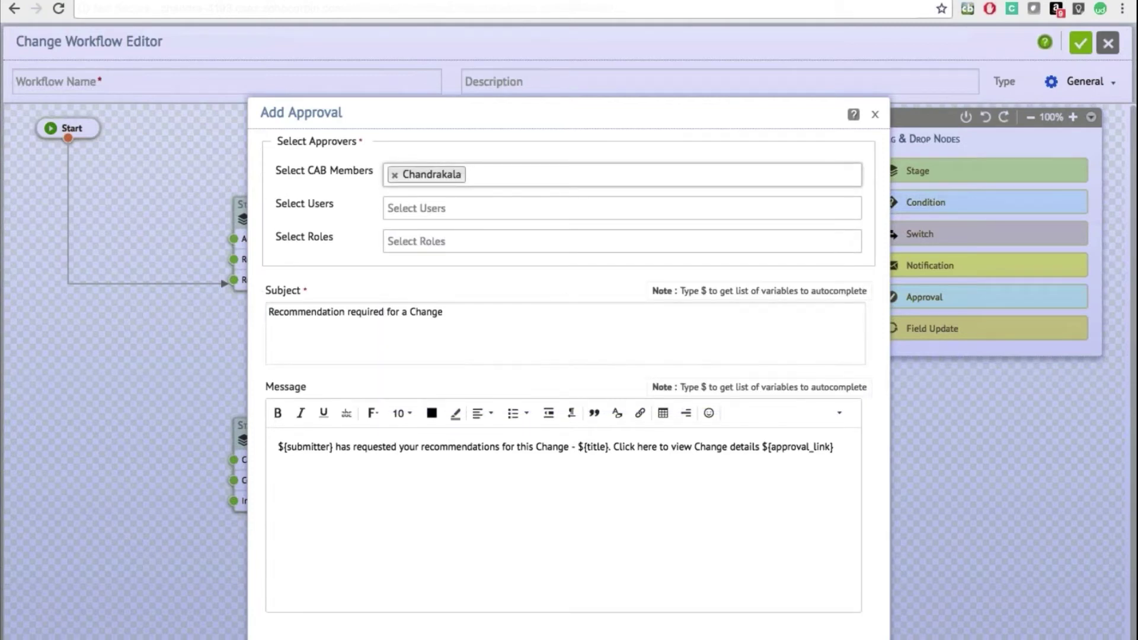
click(582, 622)
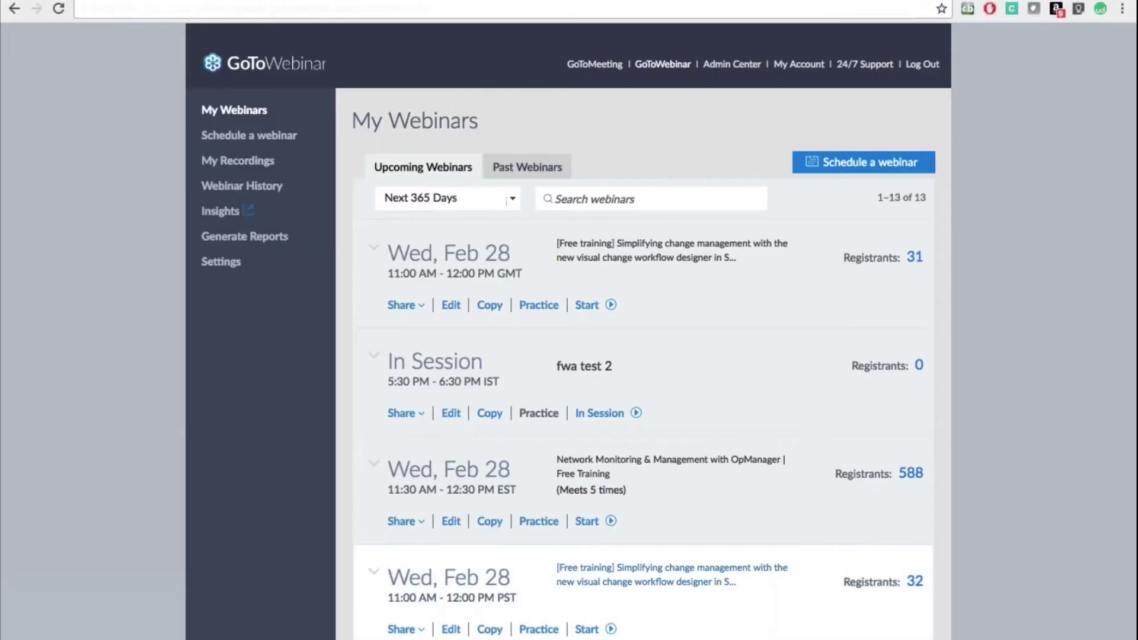
key(ctrl+Left)
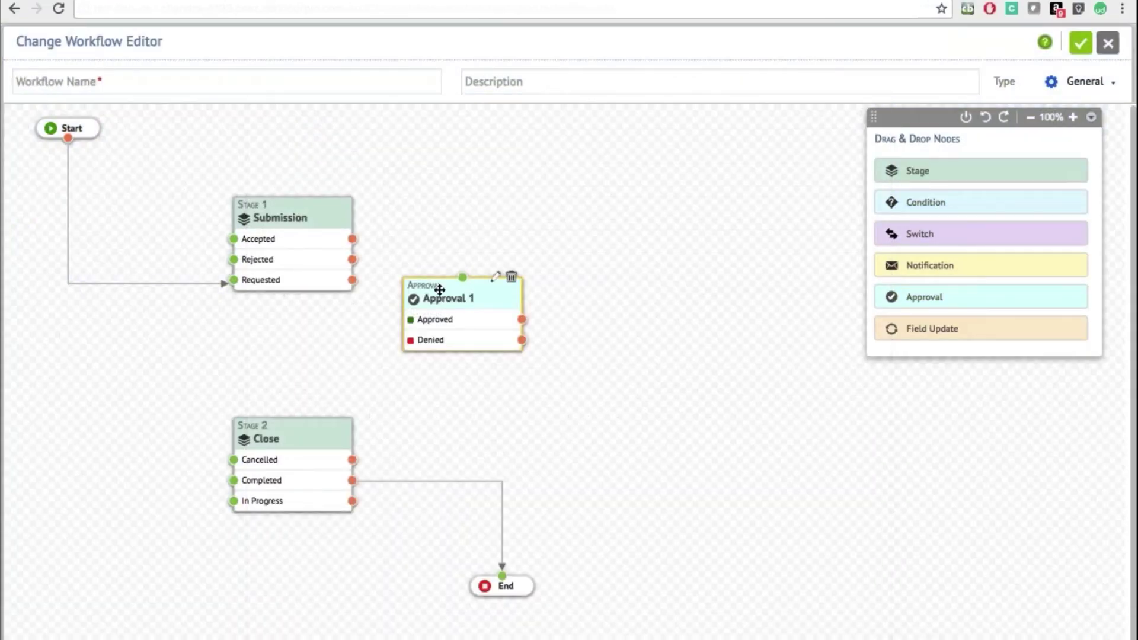
Link Submission's Requested to Approval 1 and Approved back to Submission, then drop a new stage.
drag(436, 290, 471, 321)
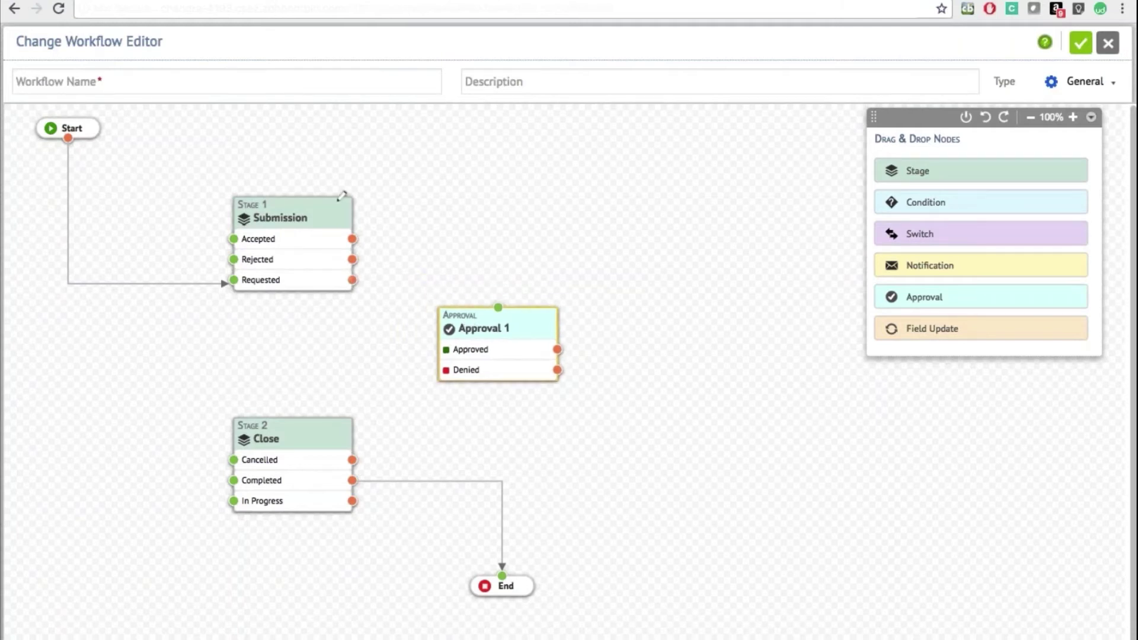
drag(353, 281, 494, 309)
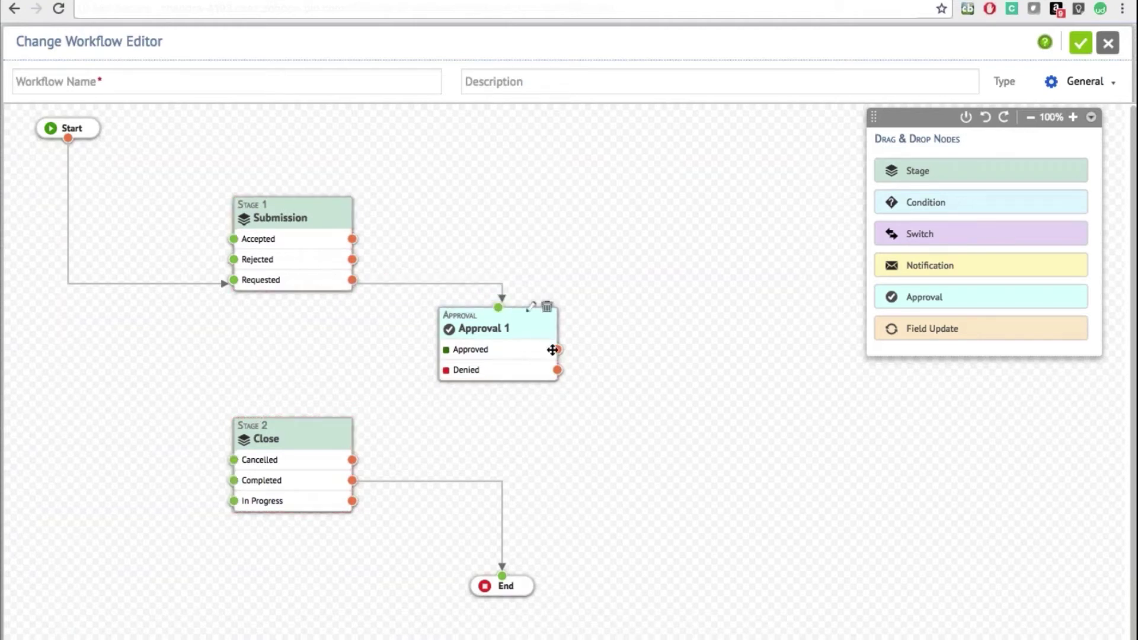
mouse_move(530, 307)
drag(557, 349, 232, 240)
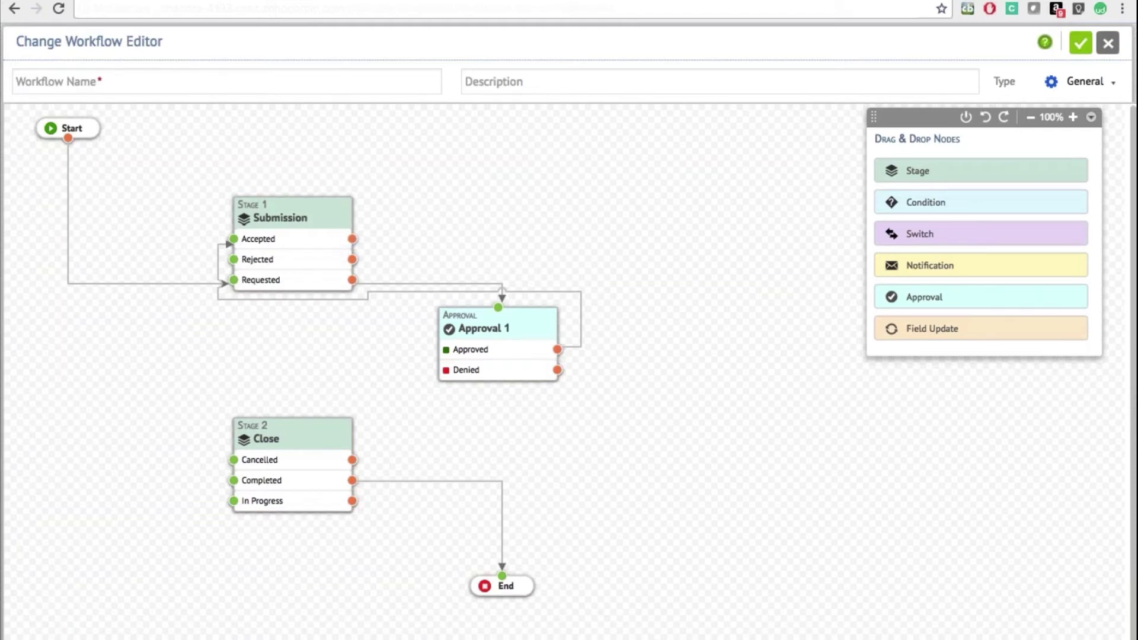
drag(895, 170, 614, 229)
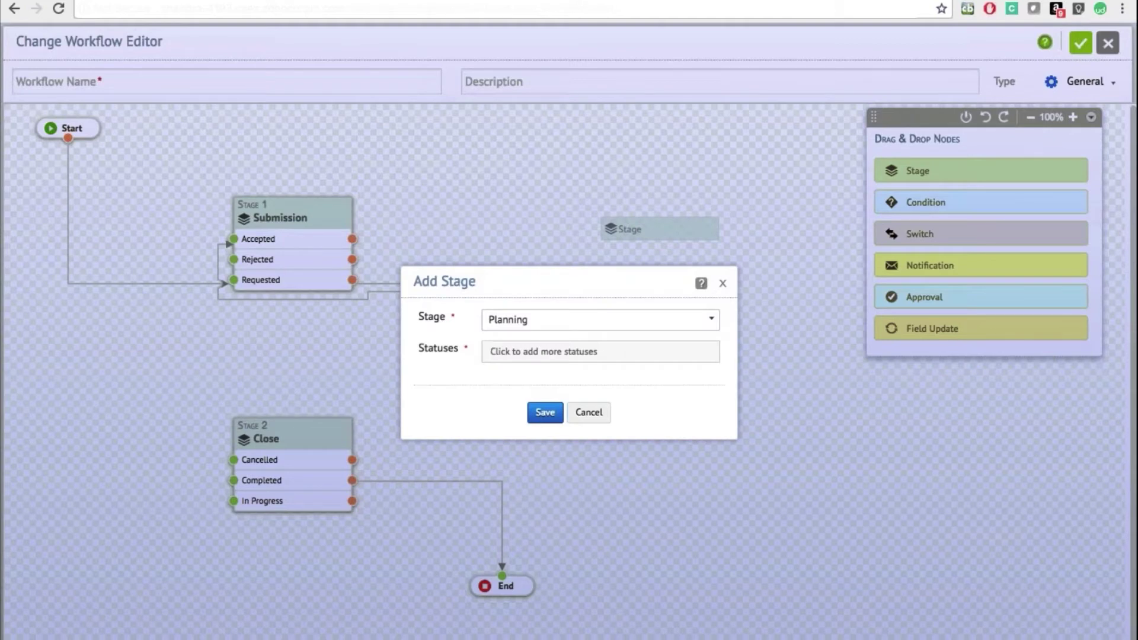
Set the new stage to Planning with Approved, Planning In Progress and Rejected statuses.
click(545, 352)
click(599, 320)
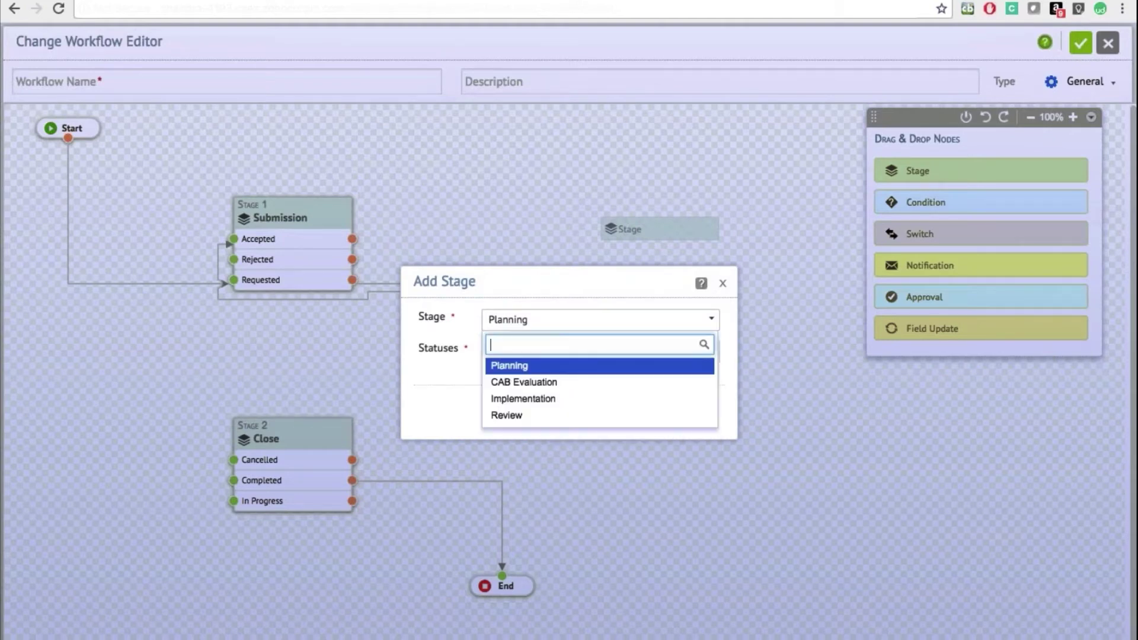
click(469, 384)
click(554, 350)
click(554, 373)
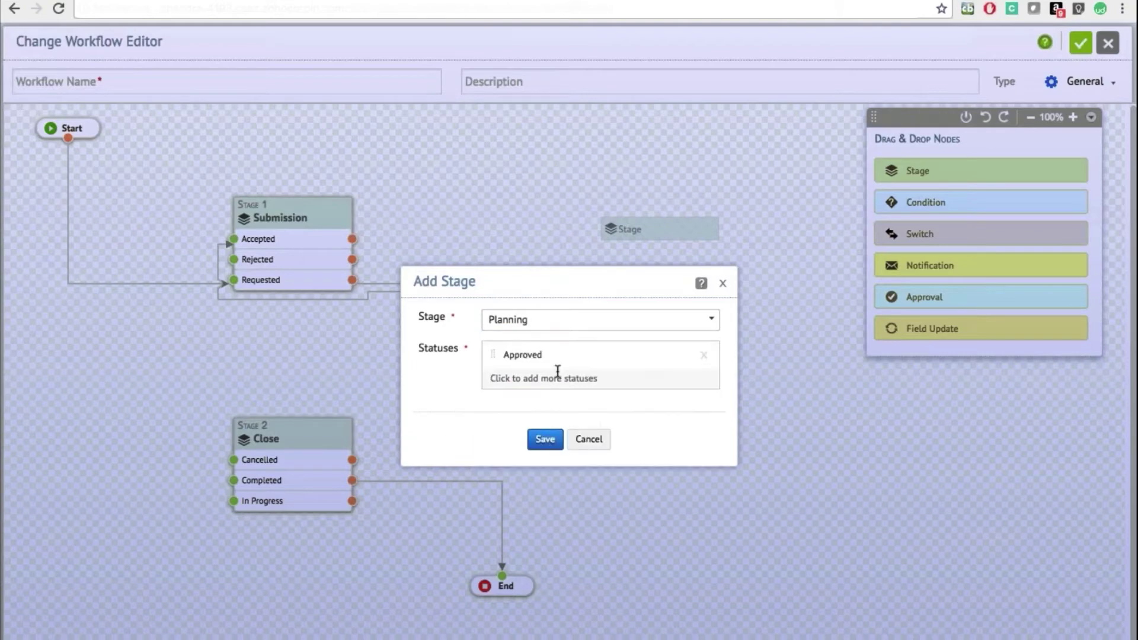
click(557, 372)
click(554, 399)
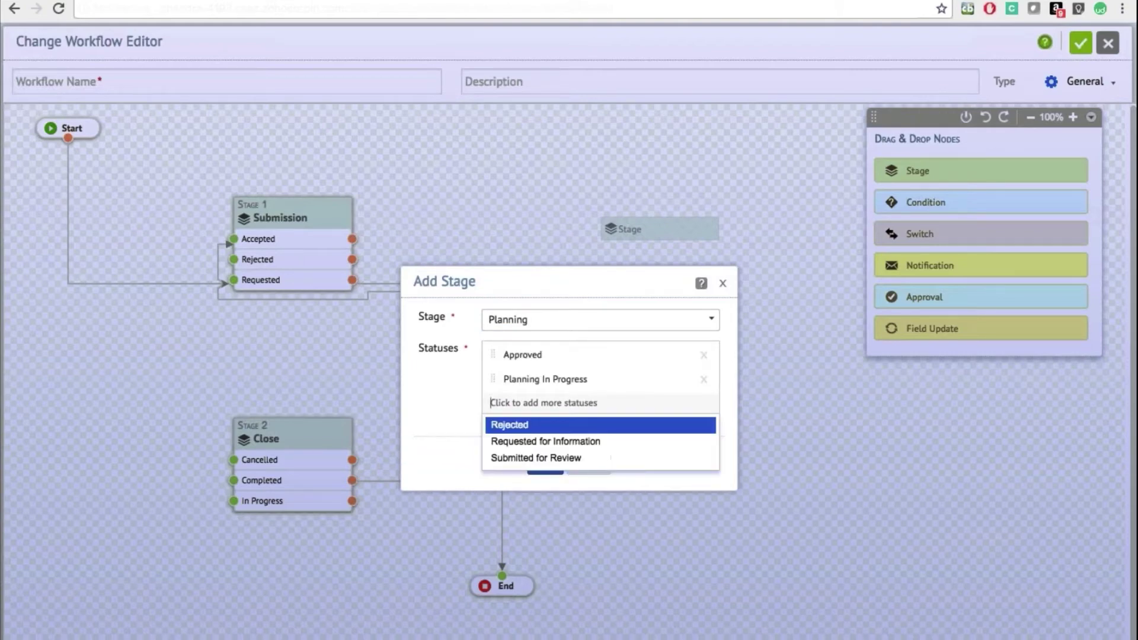
key(Return)
Save the Planning stage, feed it from Submission's Accepted, and route Approval 1 to Close.
click(544, 488)
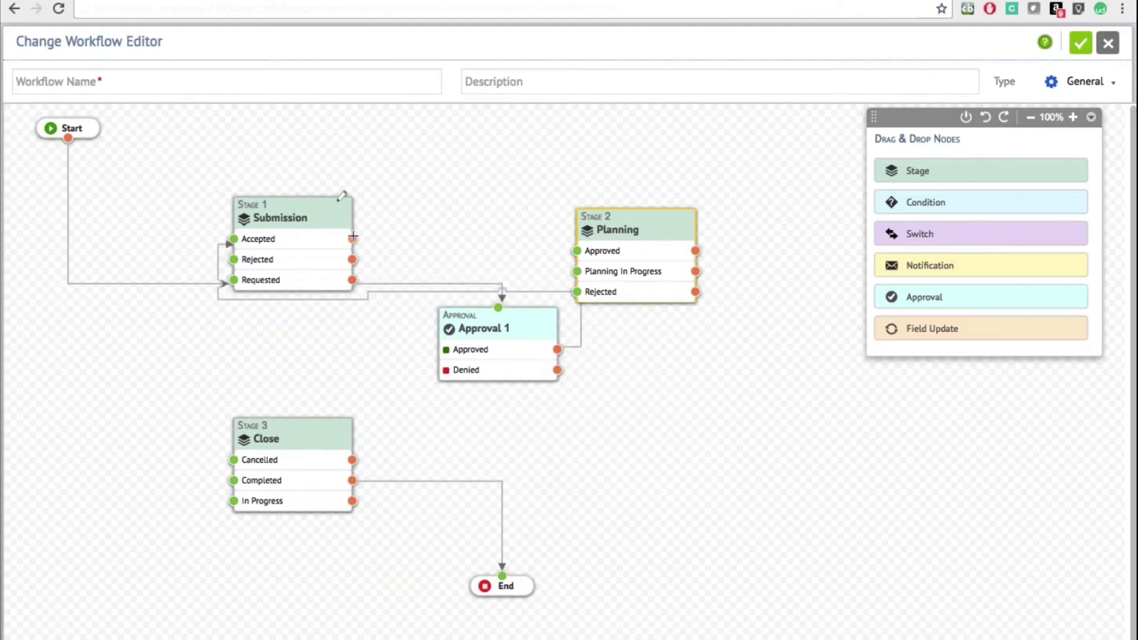
drag(353, 237, 582, 278)
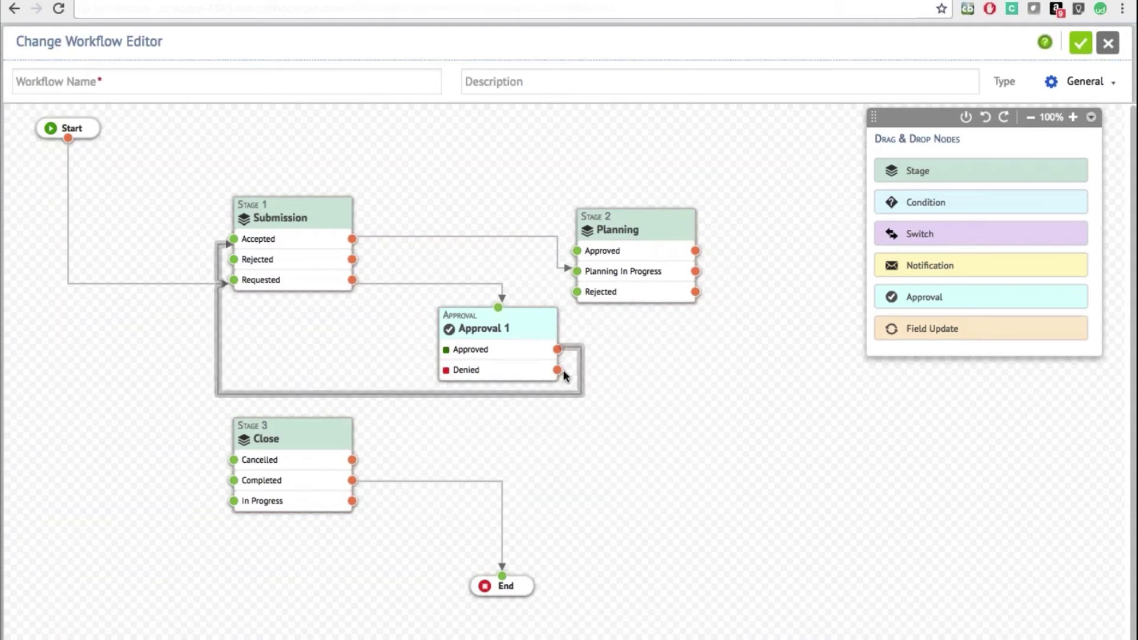
drag(557, 370, 228, 461)
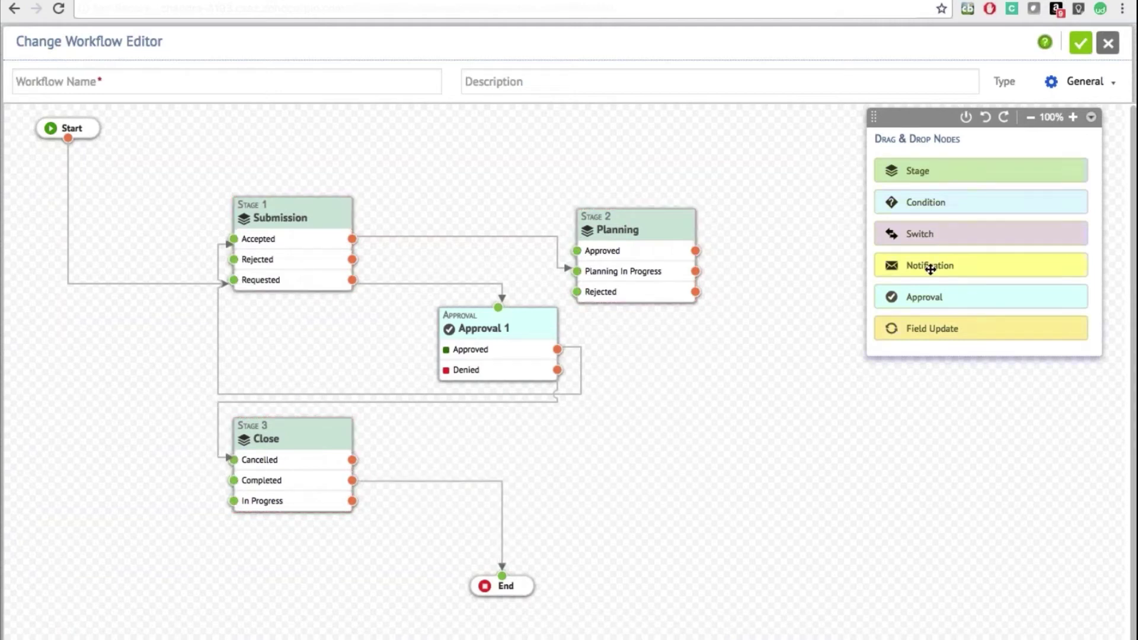
drag(927, 264, 692, 449)
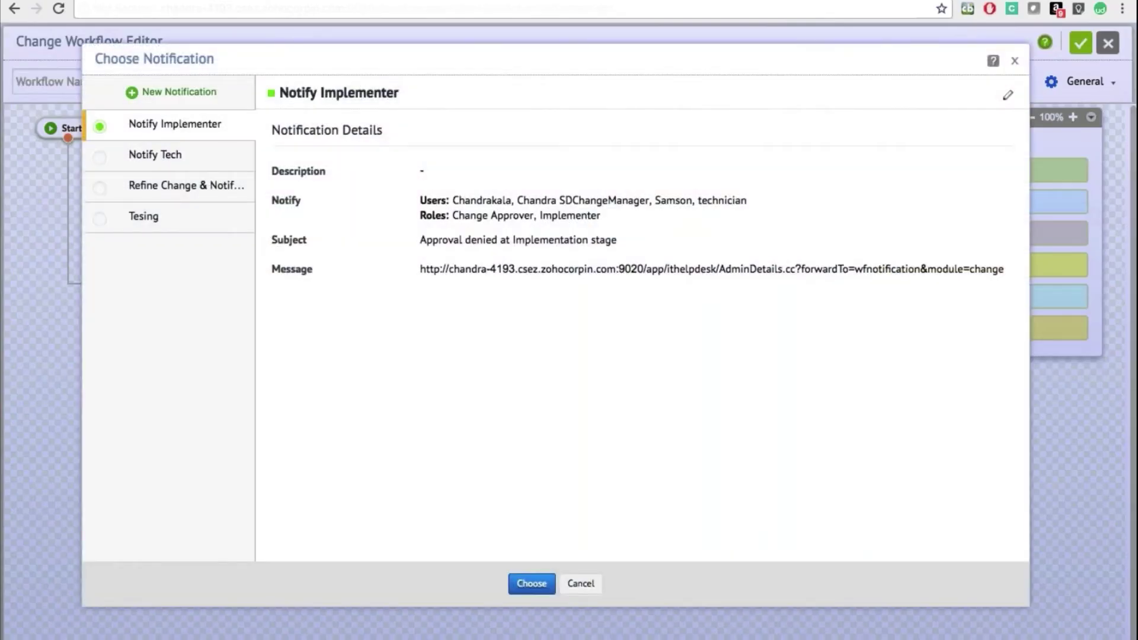
click(171, 92)
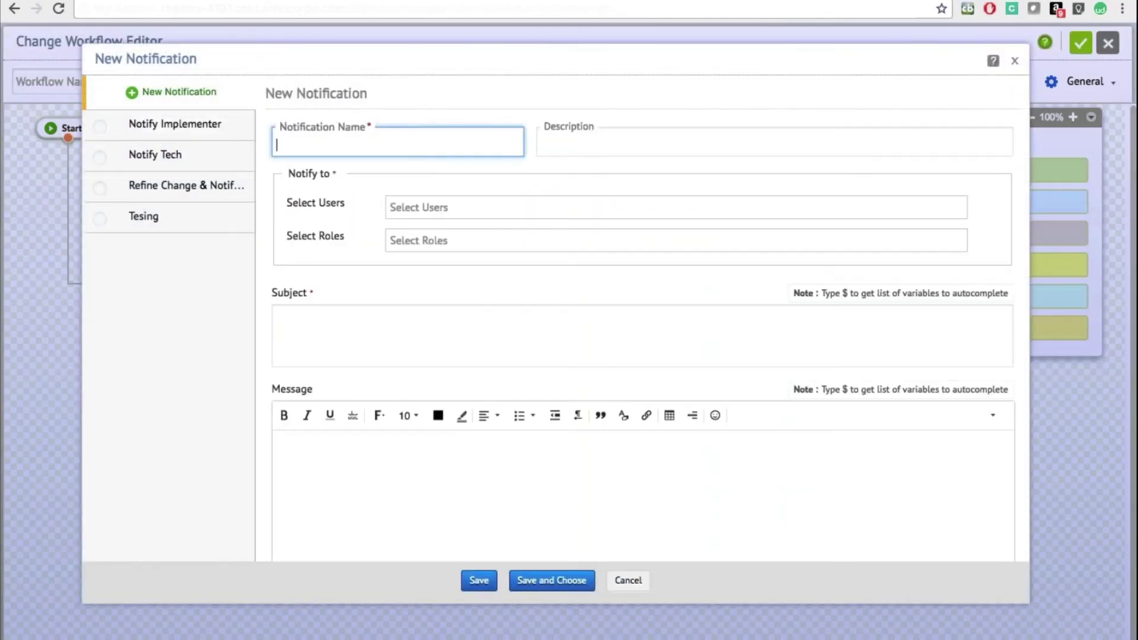
text(Notify)
click(432, 208)
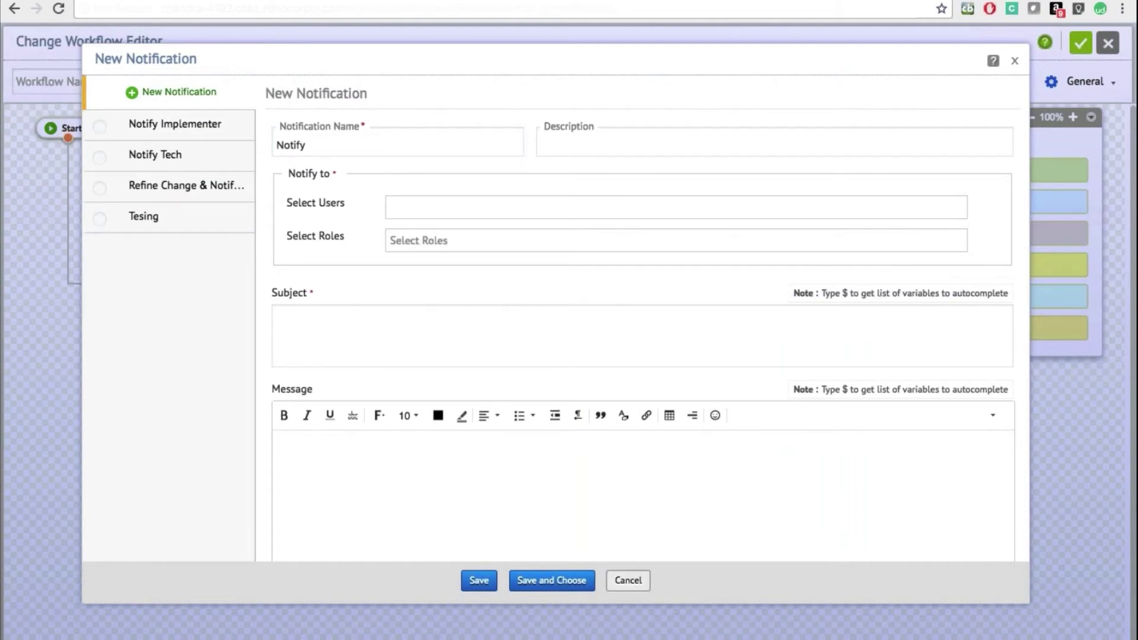
click(627, 580)
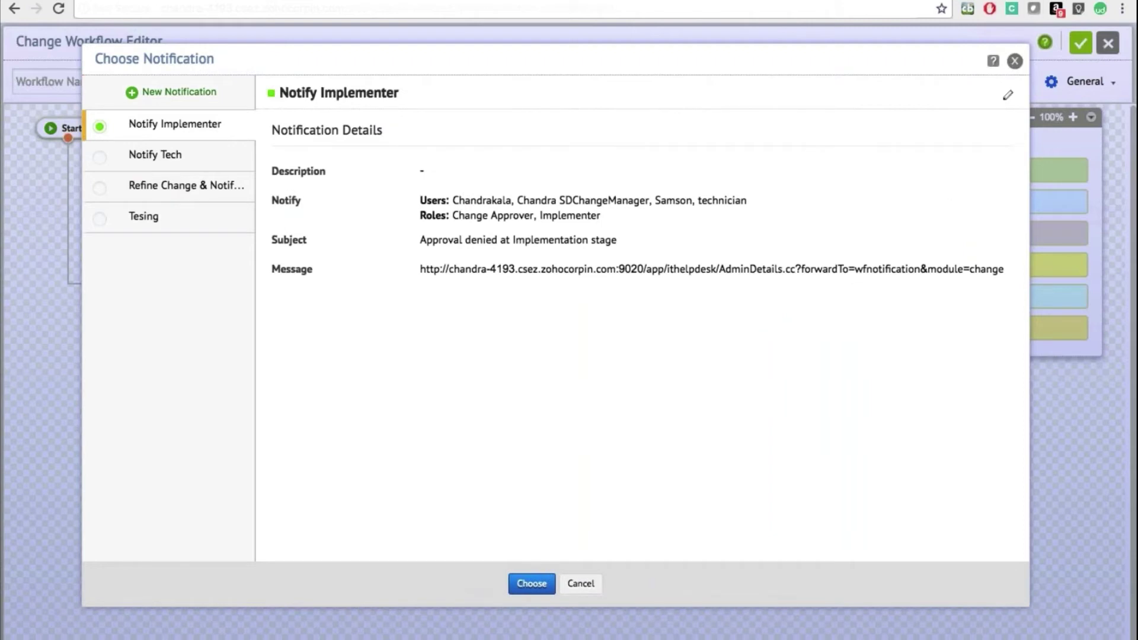
key(Escape)
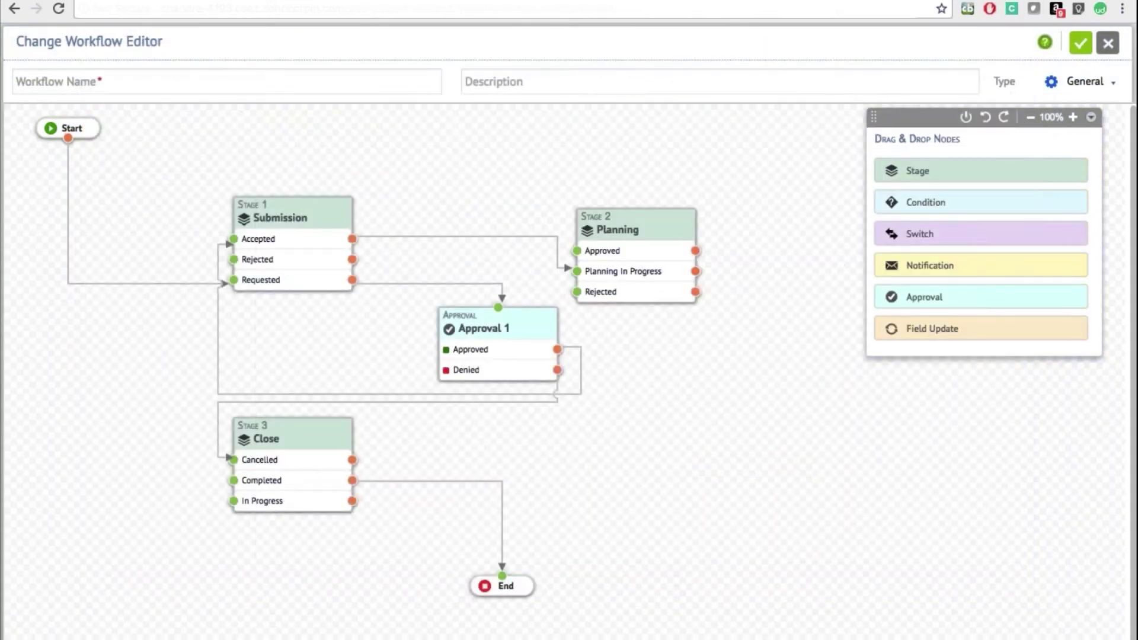
Add and name a condition node that checks Category is Desktop Hardware.
drag(924, 203, 764, 363)
click(445, 415)
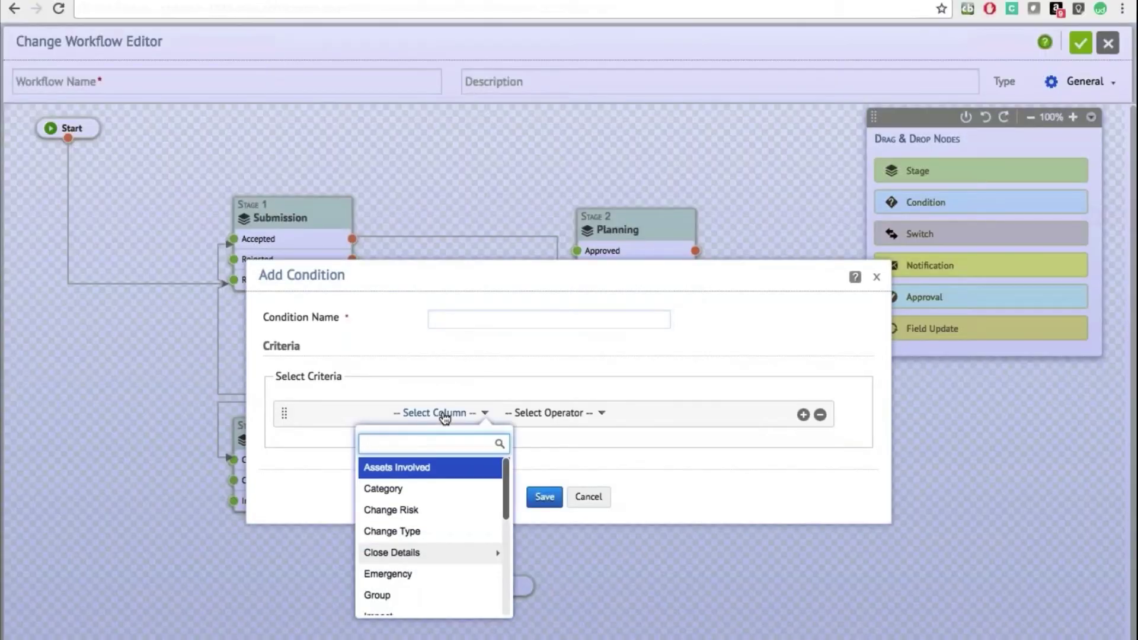
text(c)
key(Return)
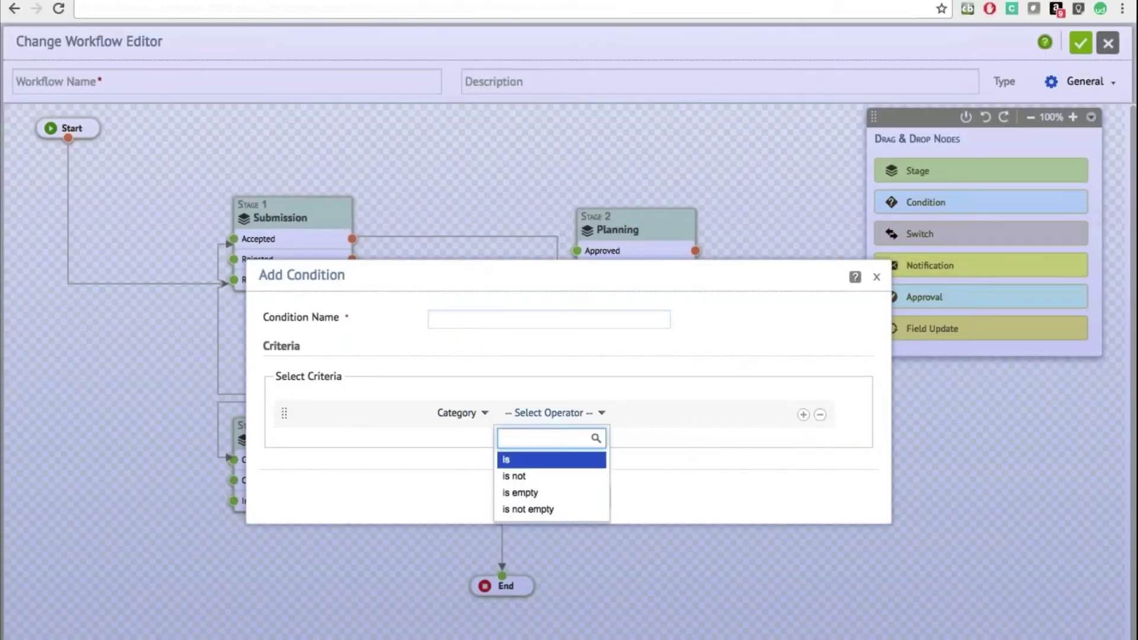
key(Return)
click(691, 443)
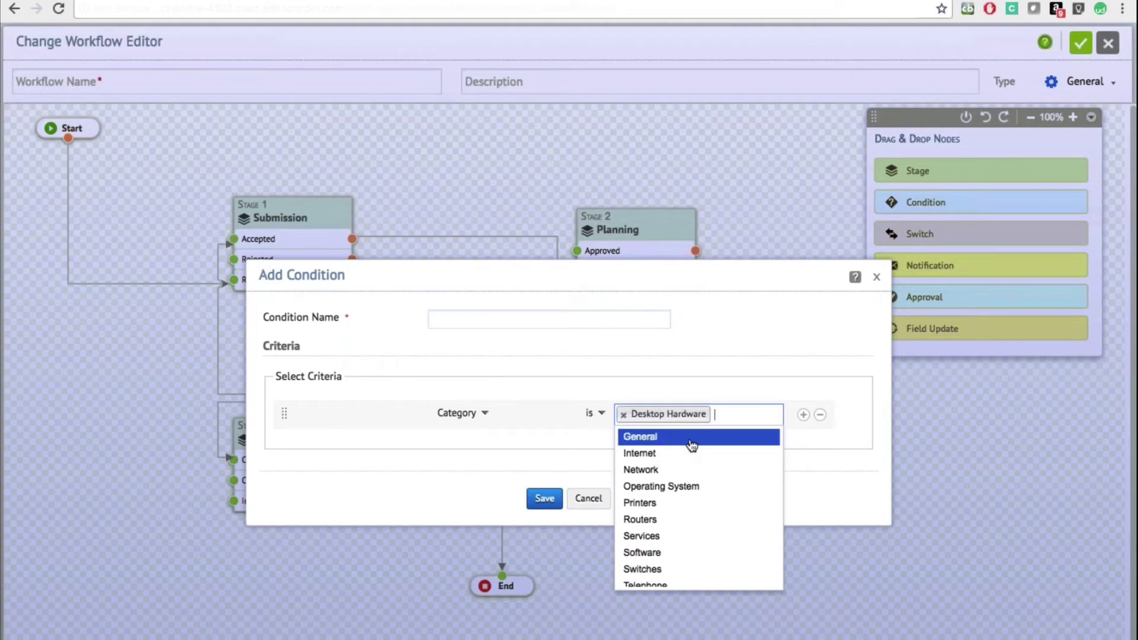
click(549, 319)
text(Con)
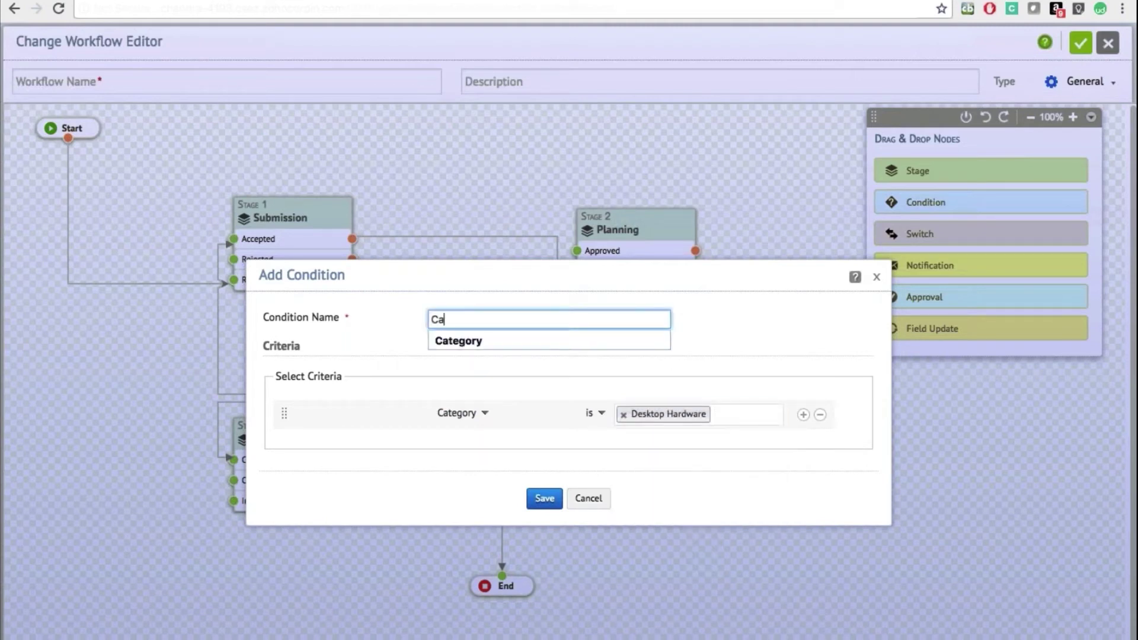
key(Down)
key(Return)
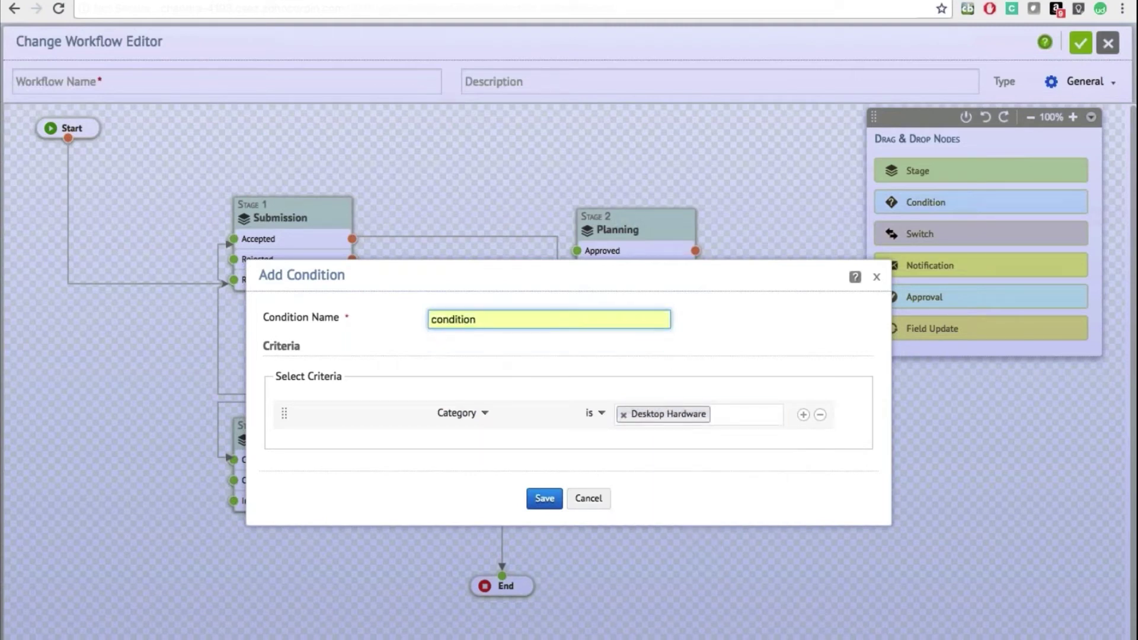
key(Tab)
key(Return)
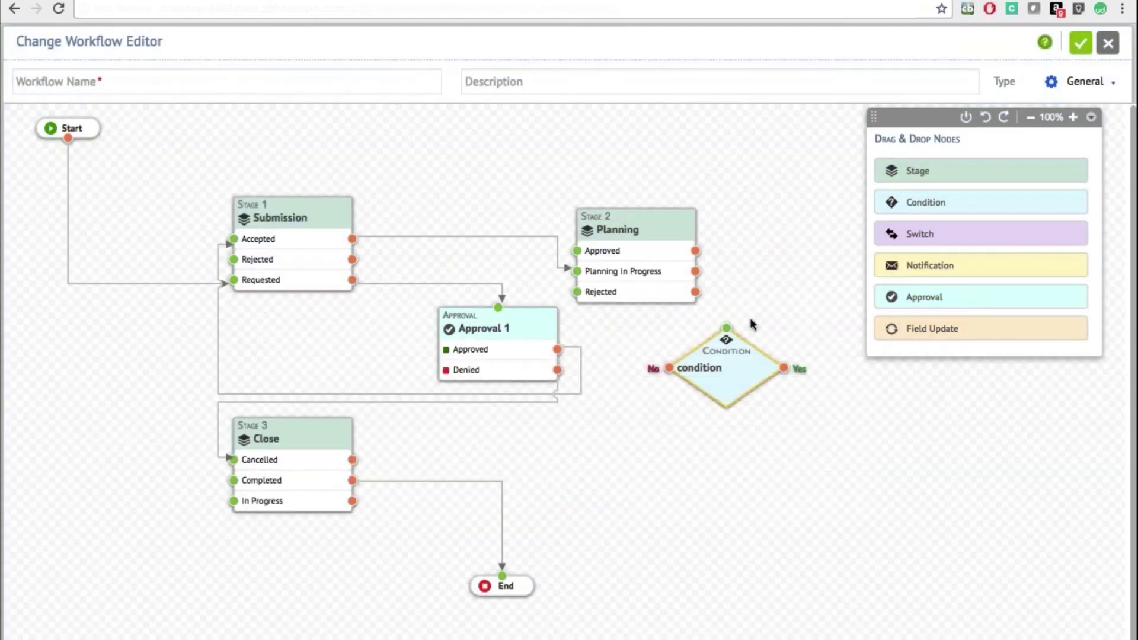
Connect Planning In Progress to the condition, extend its Yes branch downward, and drop a Field Update.
mouse_move(668, 207)
drag(695, 271, 729, 329)
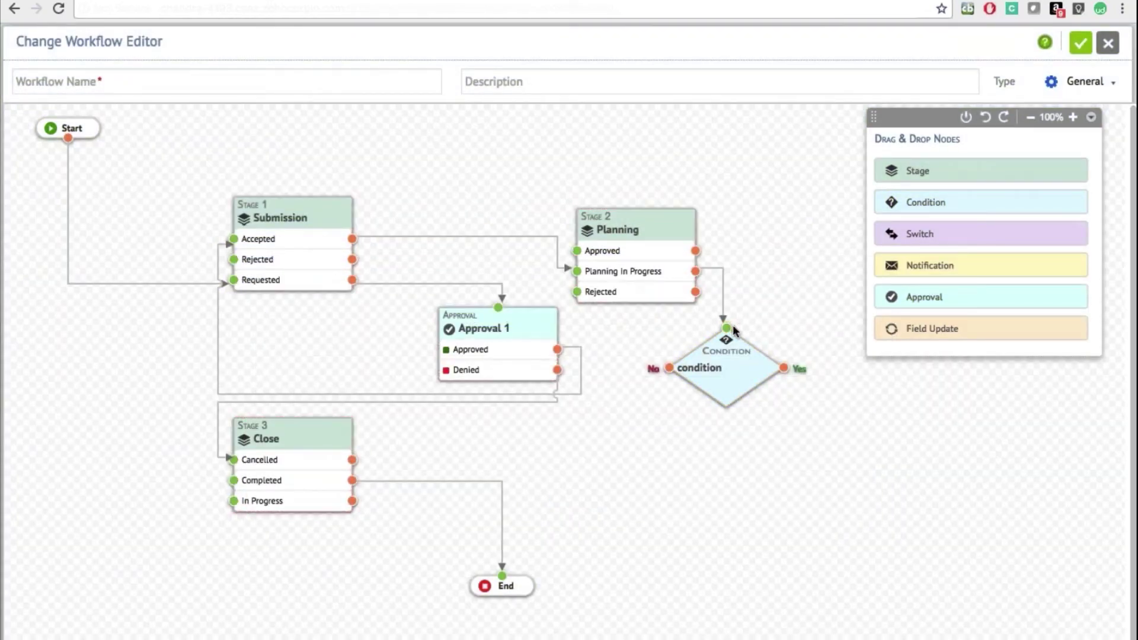
mouse_move(726, 339)
drag(784, 368, 818, 368)
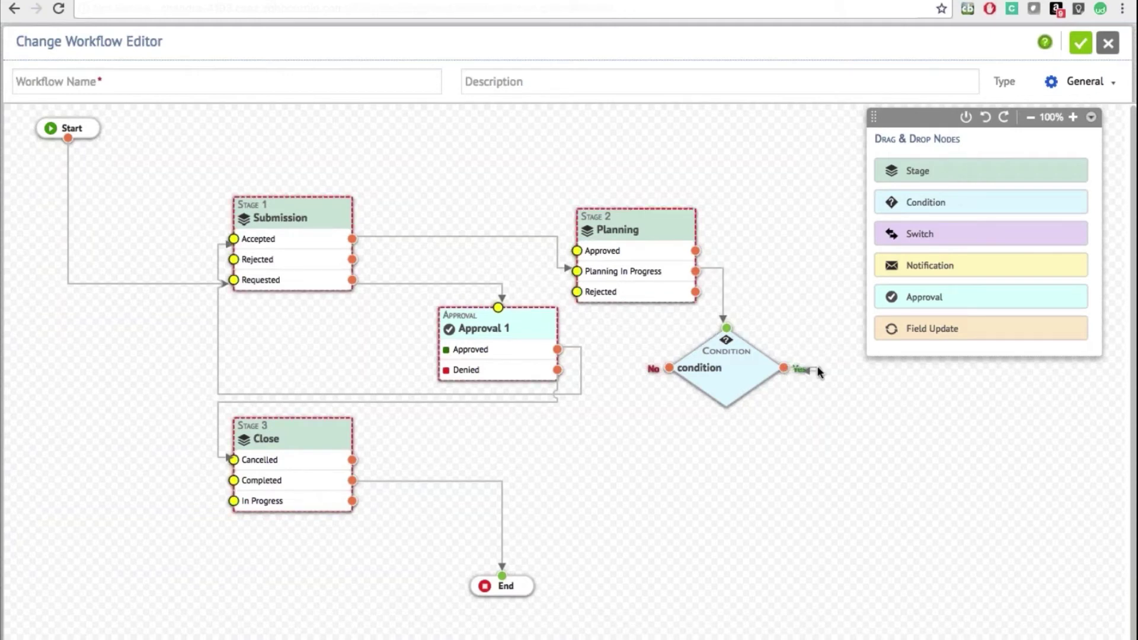
drag(814, 407, 728, 486)
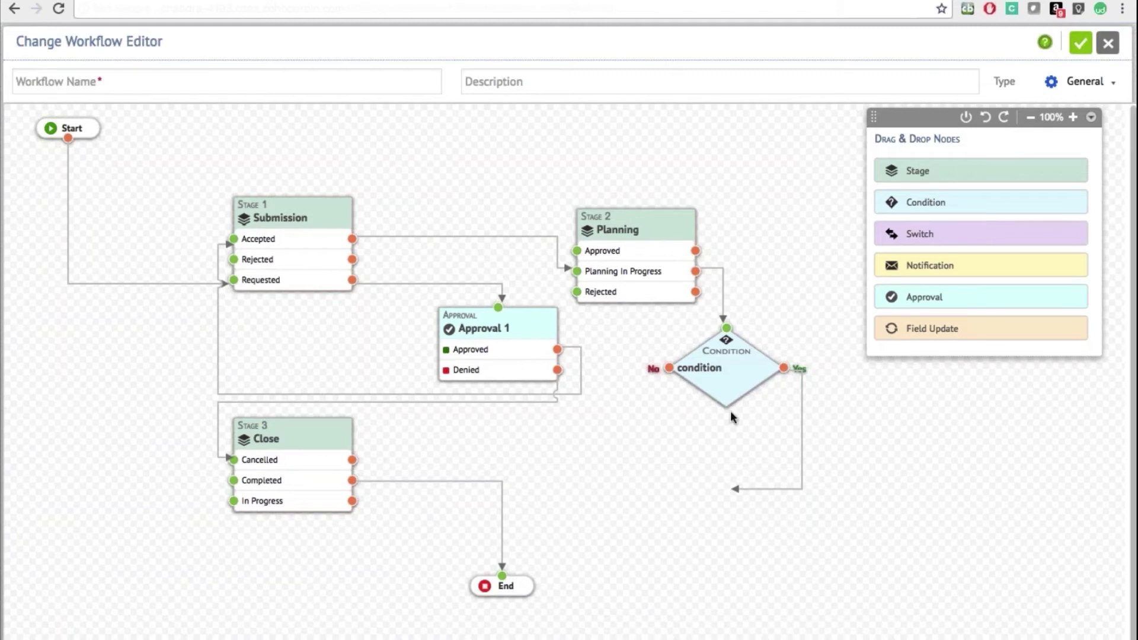
drag(915, 325, 618, 518)
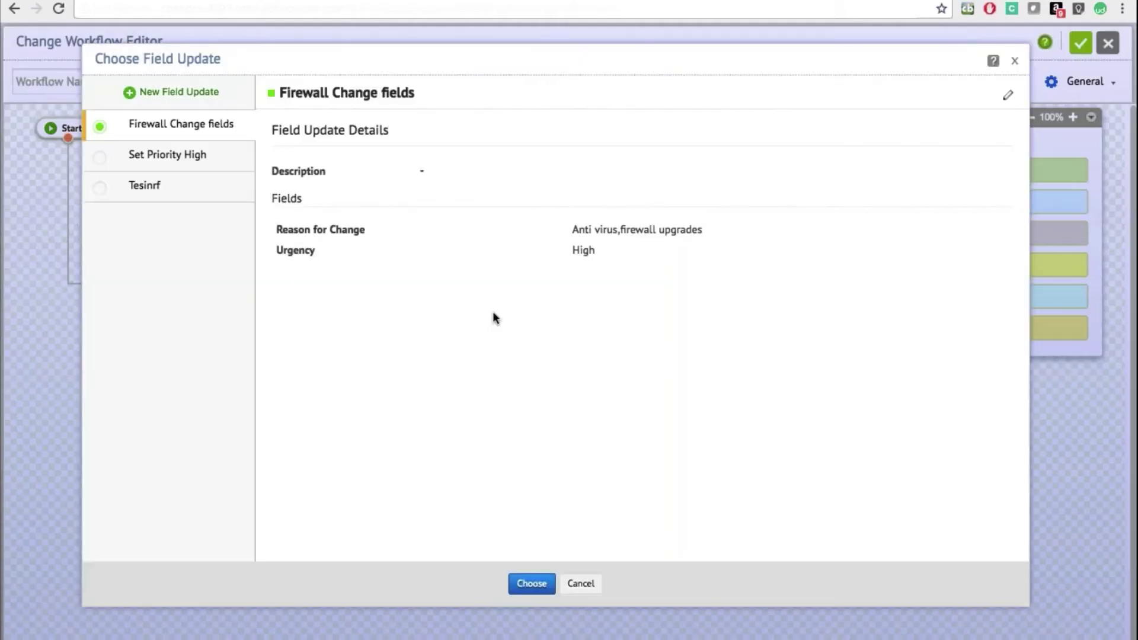
Start a new field update, close the field list unchosen, and cancel both field update dialogs.
click(177, 92)
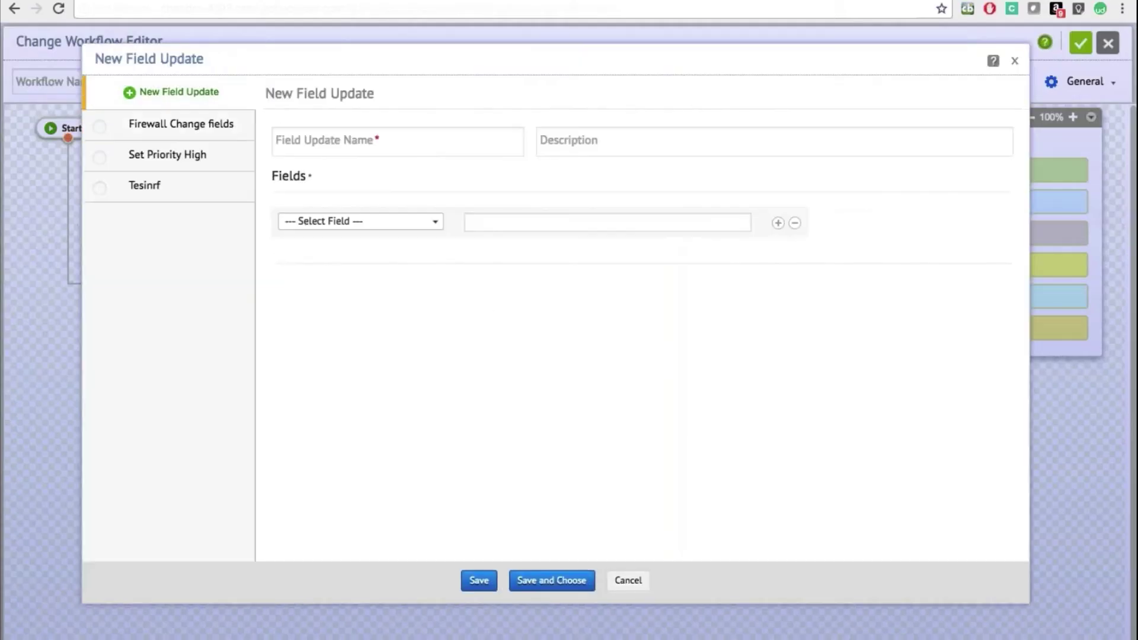
click(361, 221)
scroll(367, 308, down, 1)
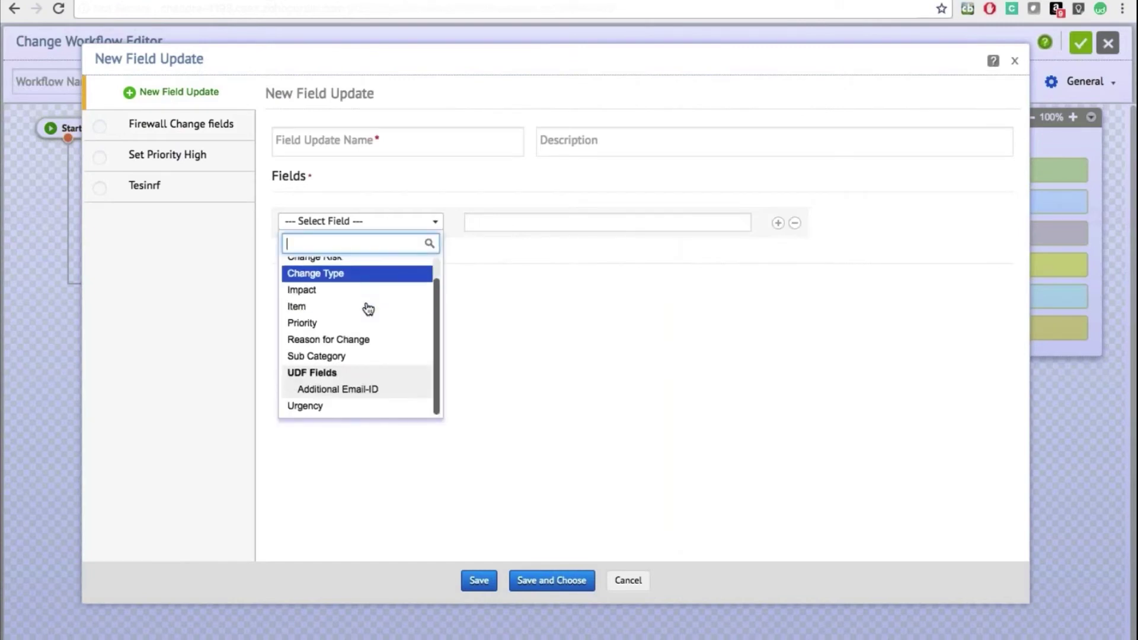
click(536, 311)
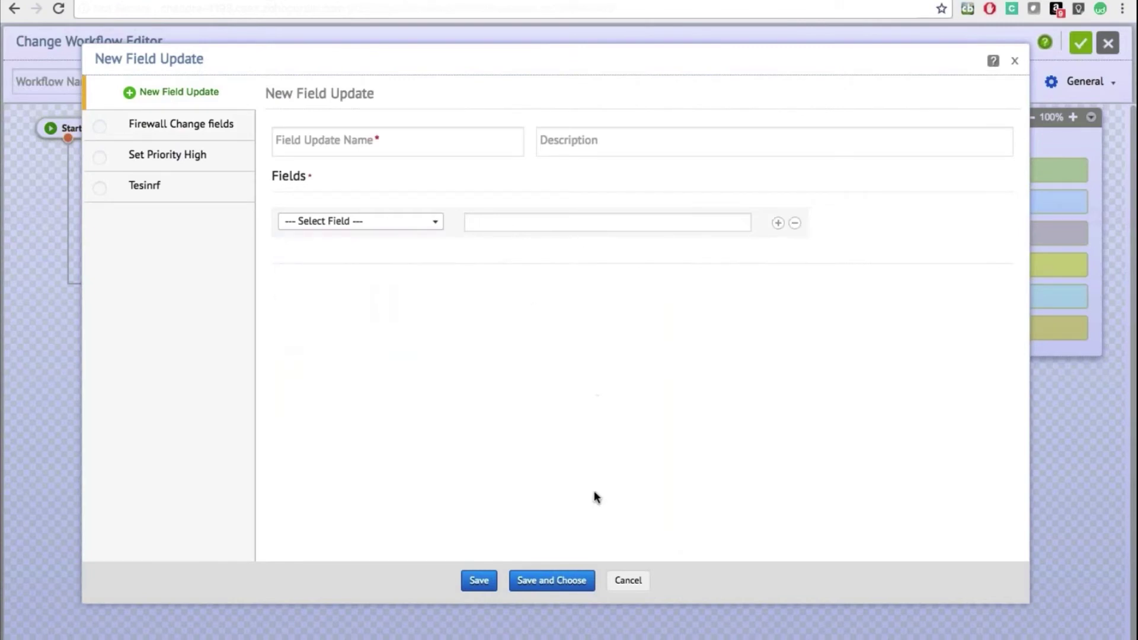
click(645, 578)
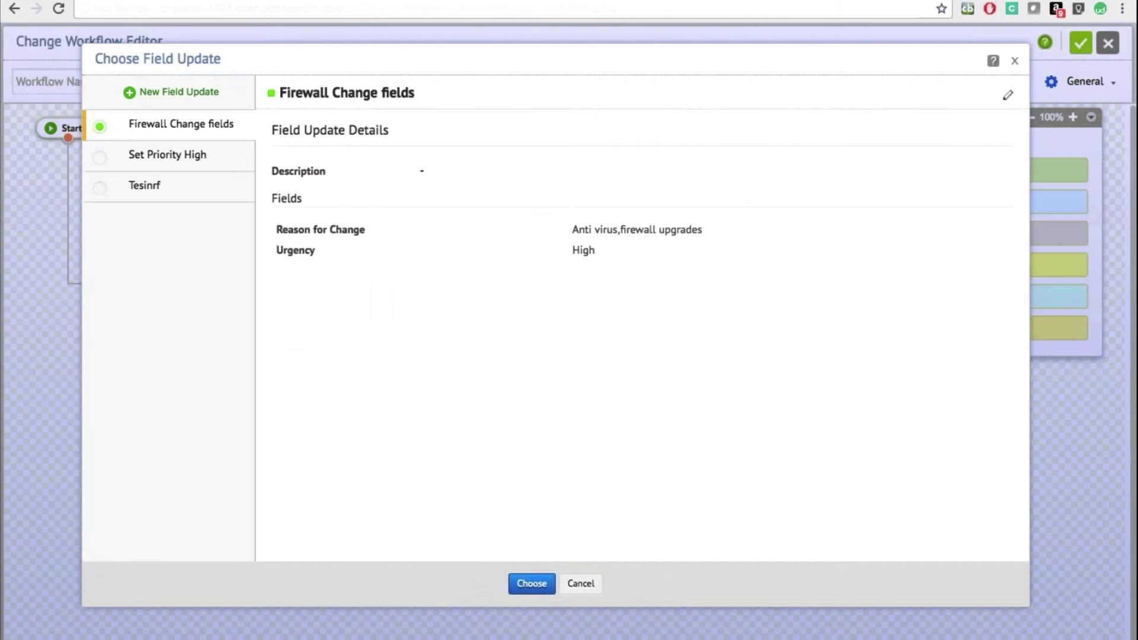
click(580, 584)
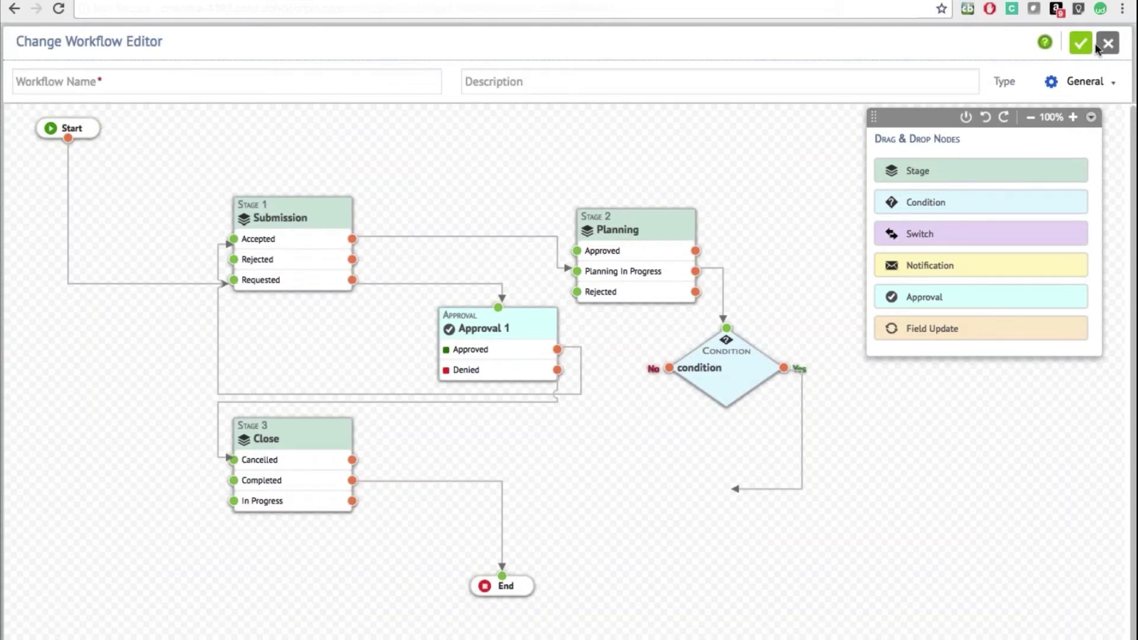
Discard the unsaved draft workflow and open the Firewall Upgrade - General Change Workflow.
click(1106, 44)
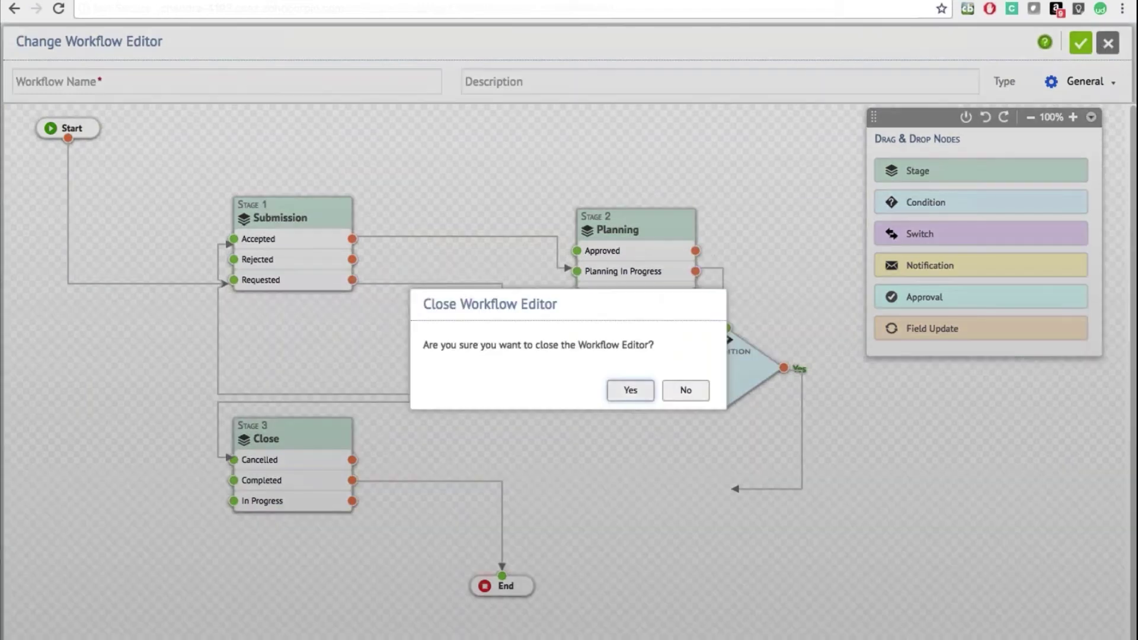
click(639, 396)
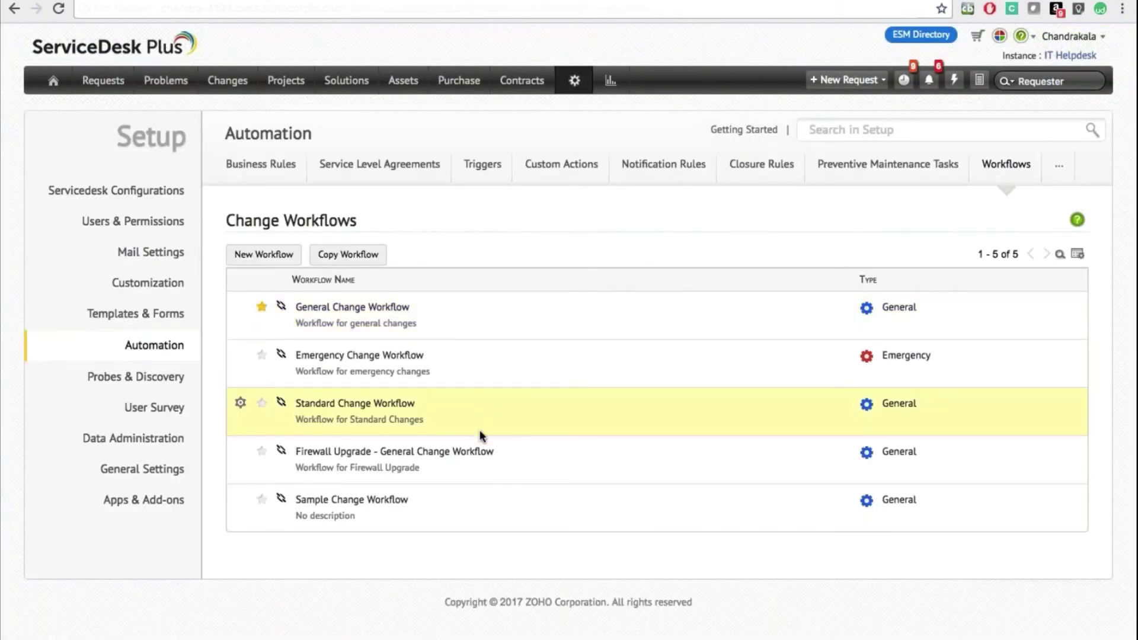
click(468, 456)
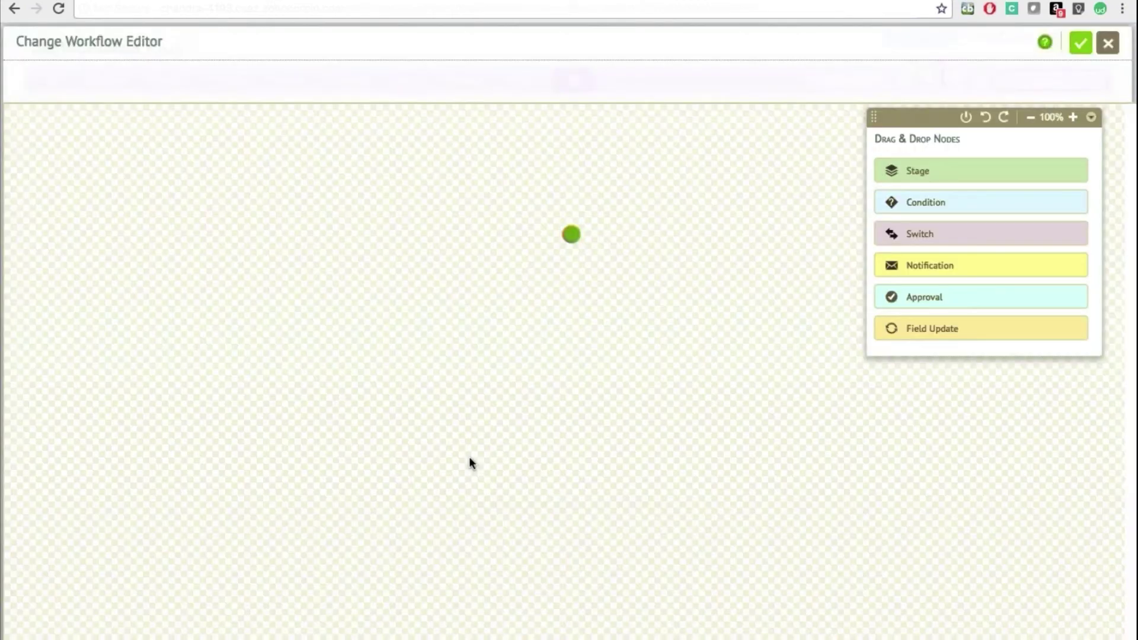
Collapse the node palette, review the whole Firewall Upgrade workflow, then close it.
click(1091, 116)
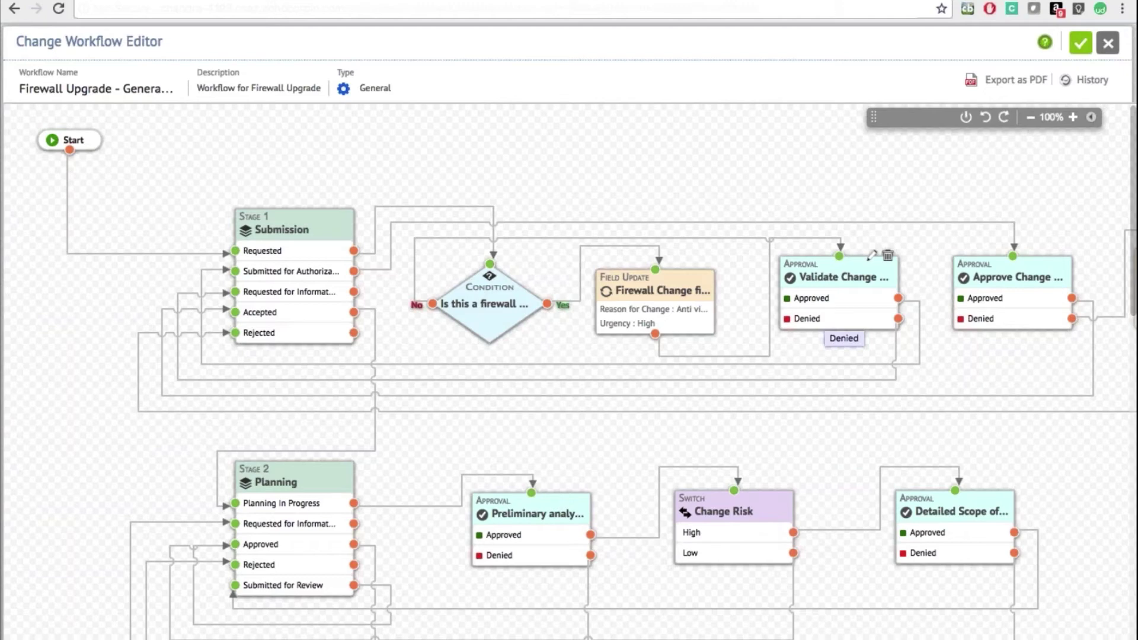
scroll(842, 326, right, 5)
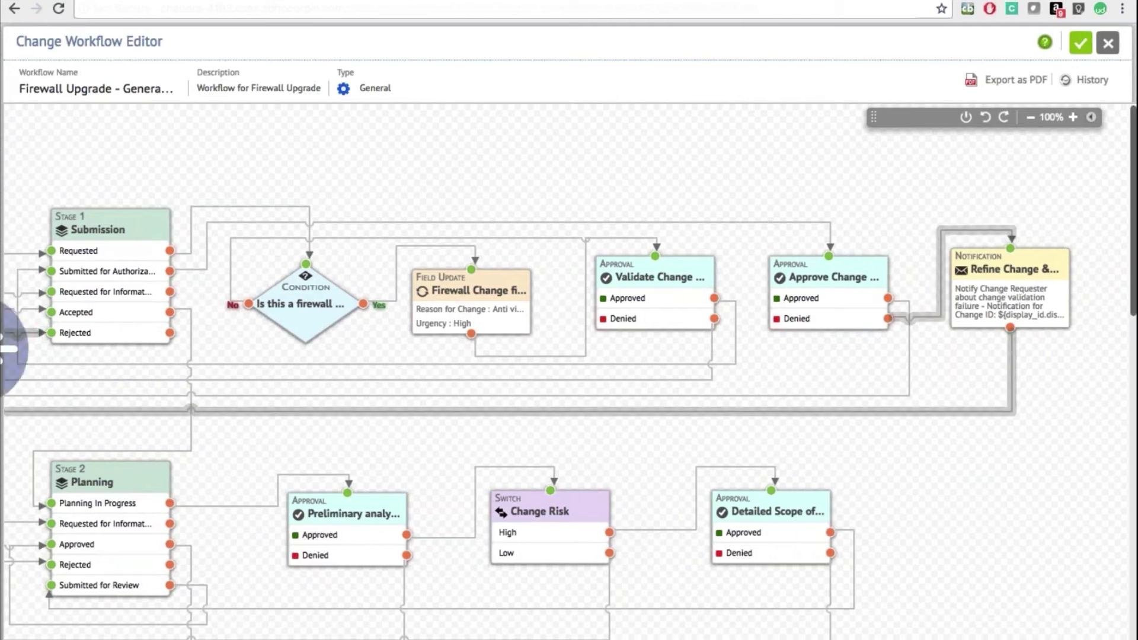
scroll(569, 368, down, 2)
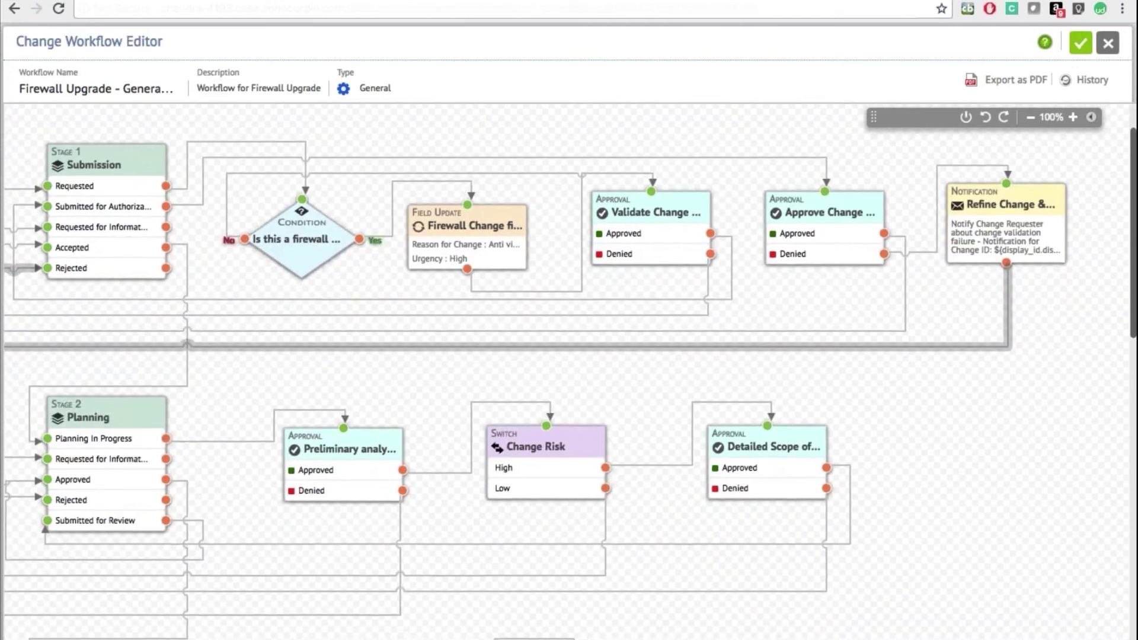
scroll(569, 368, down, 15)
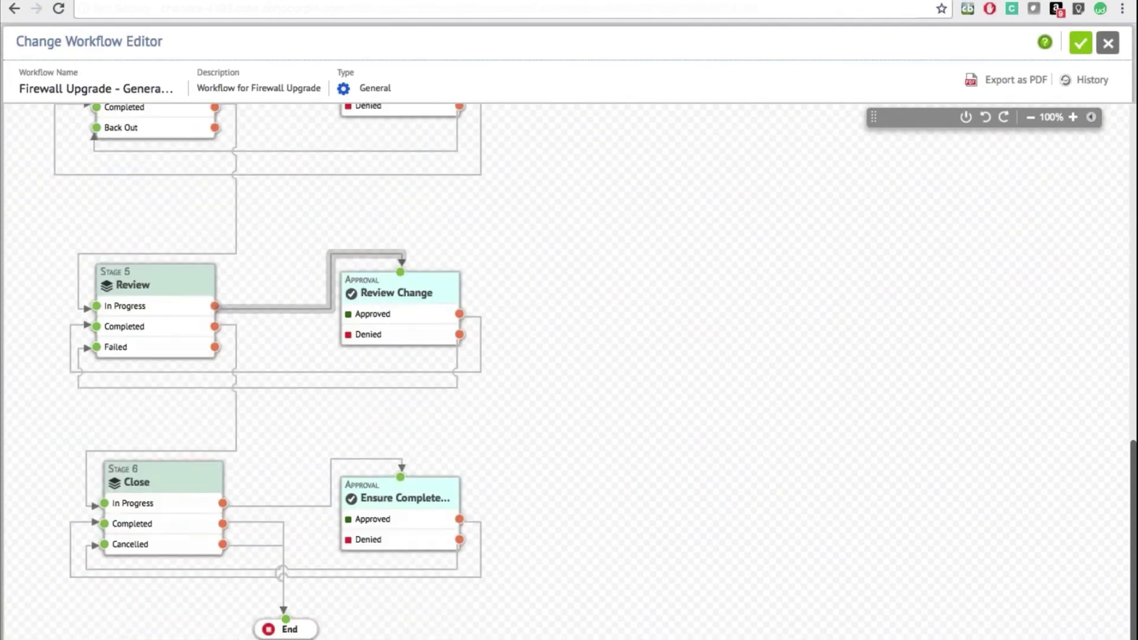
scroll(569, 368, up, 14)
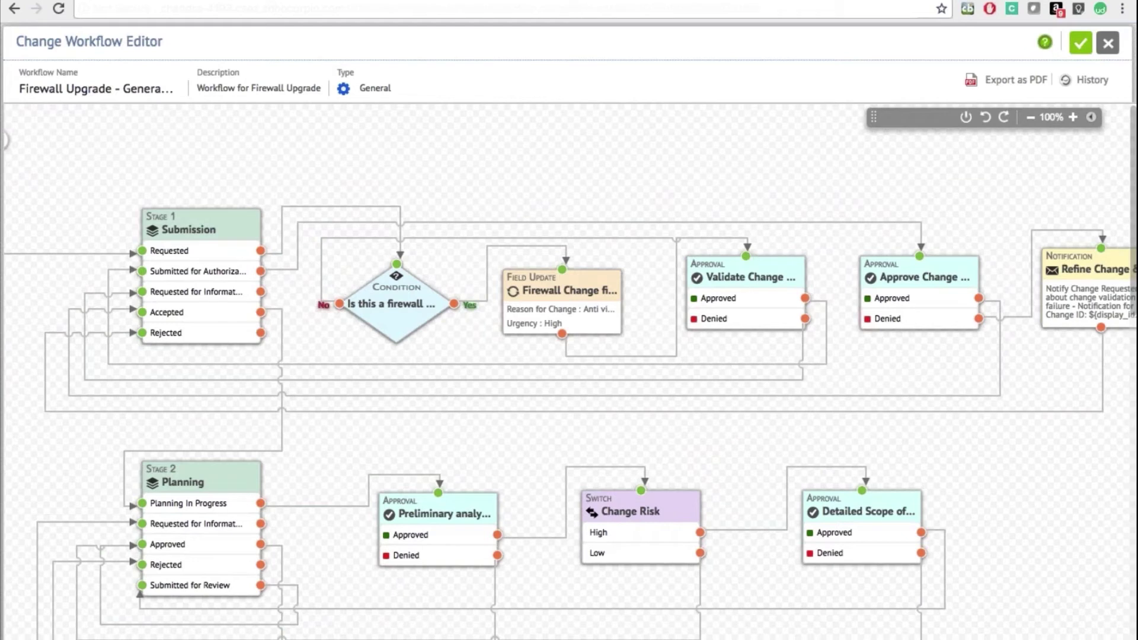
click(1108, 46)
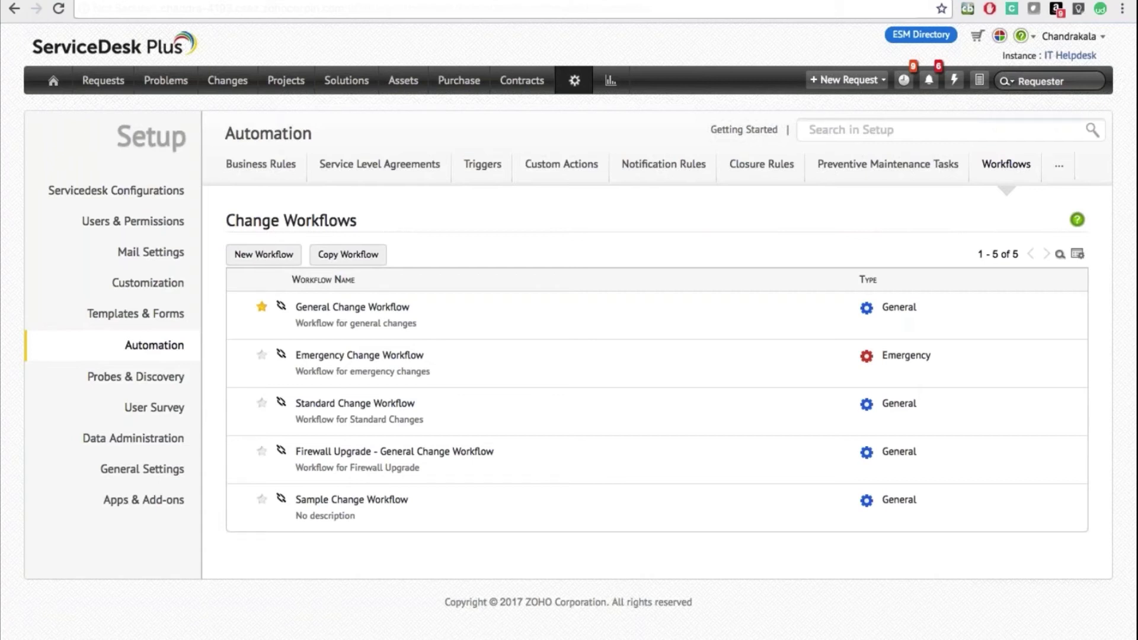
Under Templates & Forms, open a blank Add Change Template form from the Change Template list.
click(135, 314)
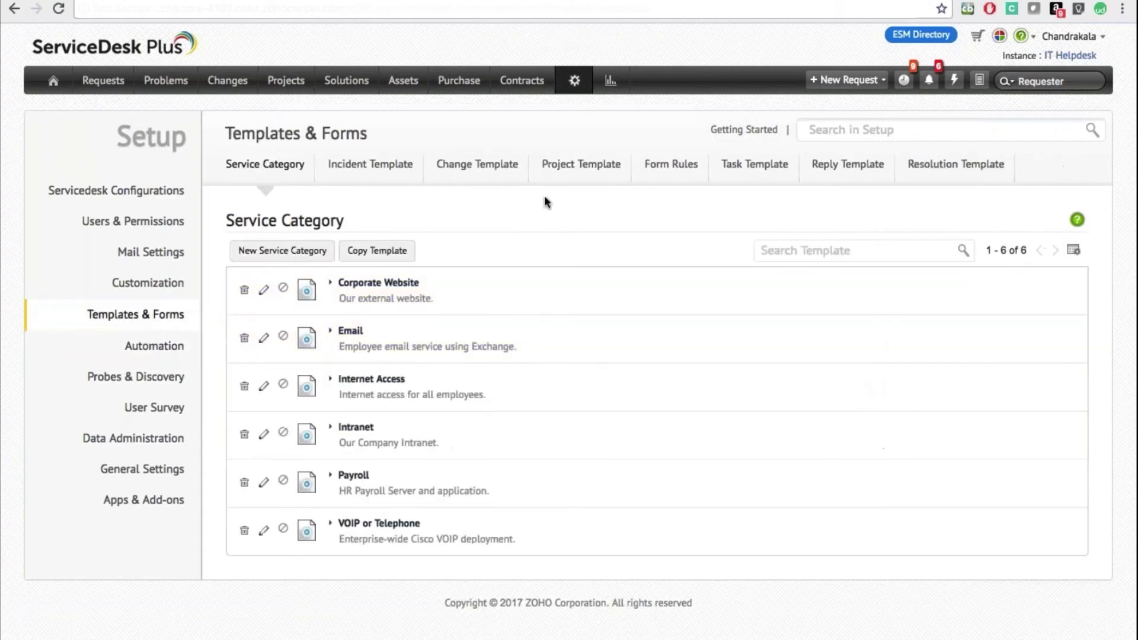
double_click(492, 164)
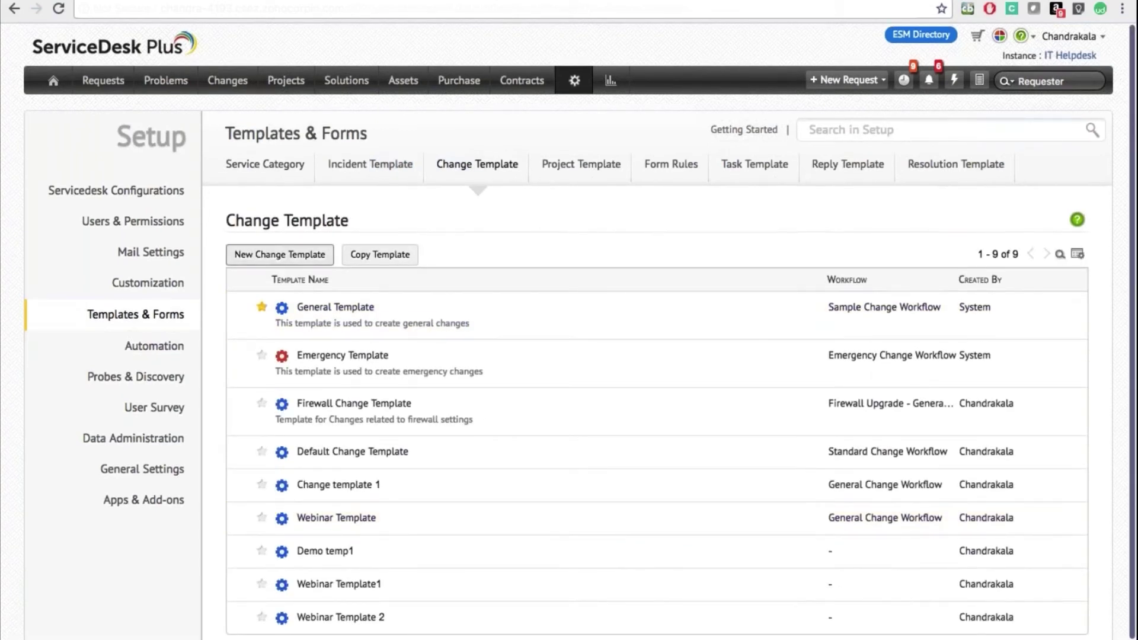
click(280, 255)
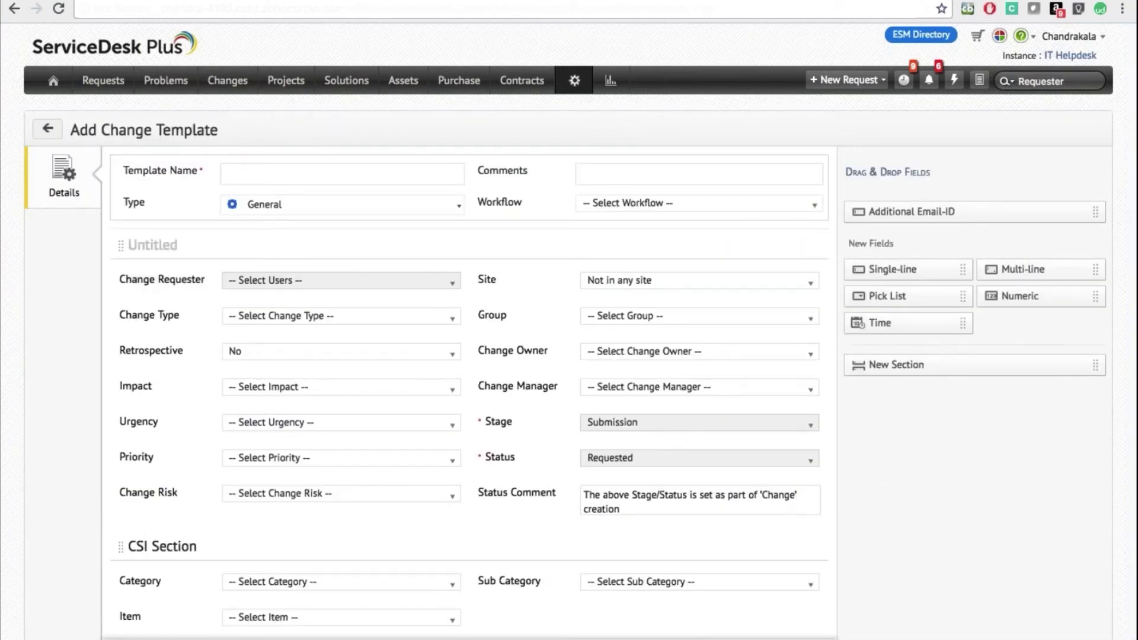
Name the template 'Change template' and attach the General Change Workflow to it.
text(Change template 1)
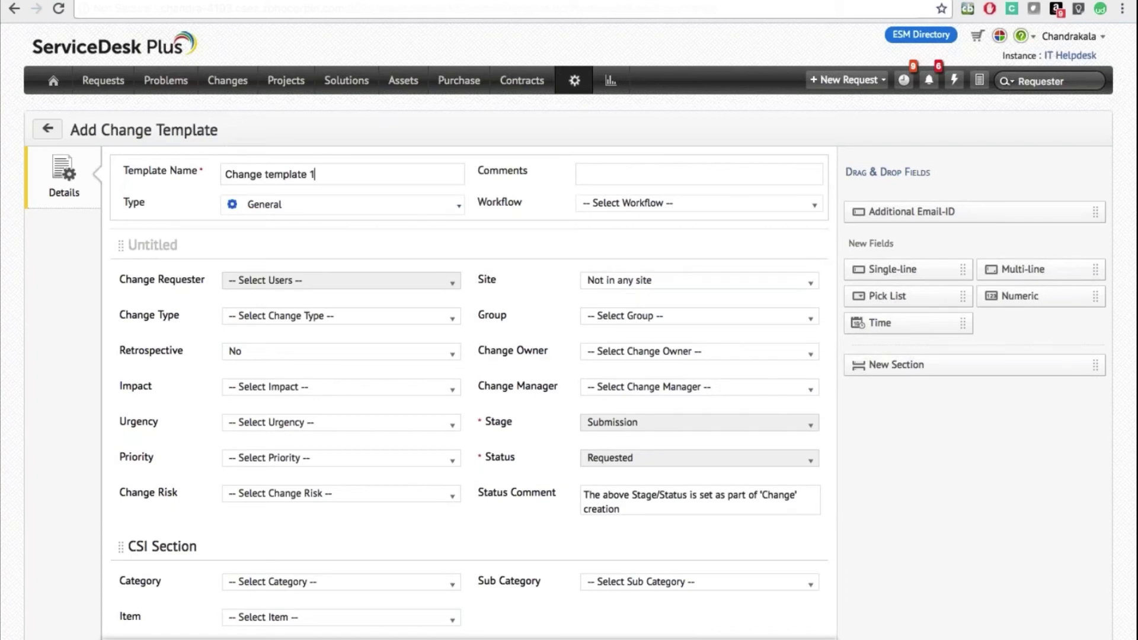
click(697, 203)
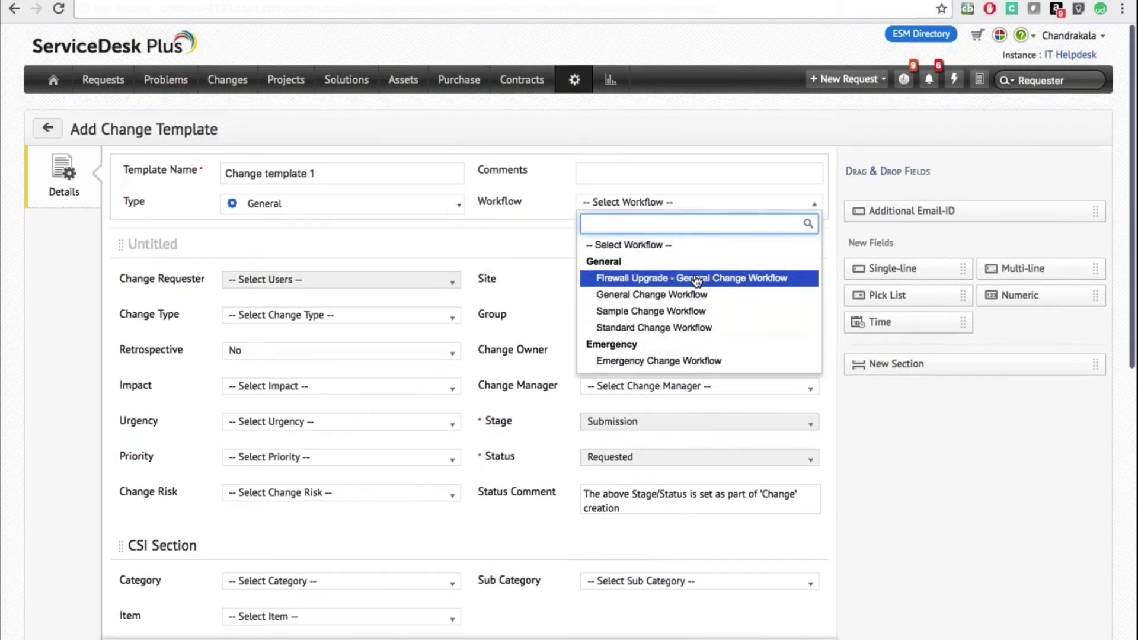
scroll(696, 280, down, 1)
click(652, 233)
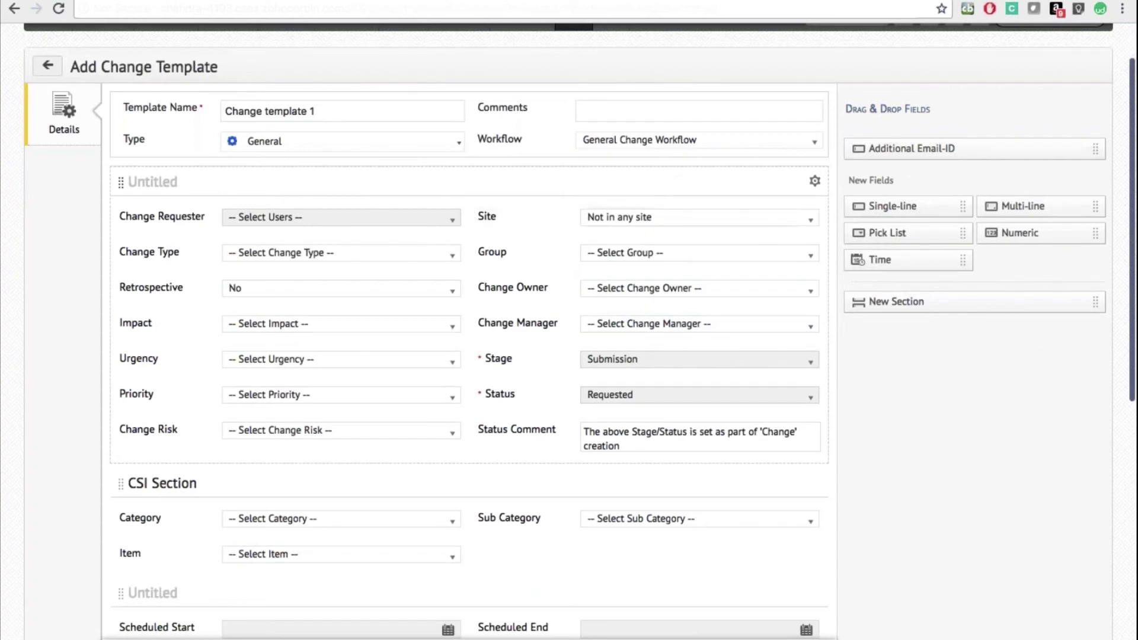
scroll(461, 282, up, 1)
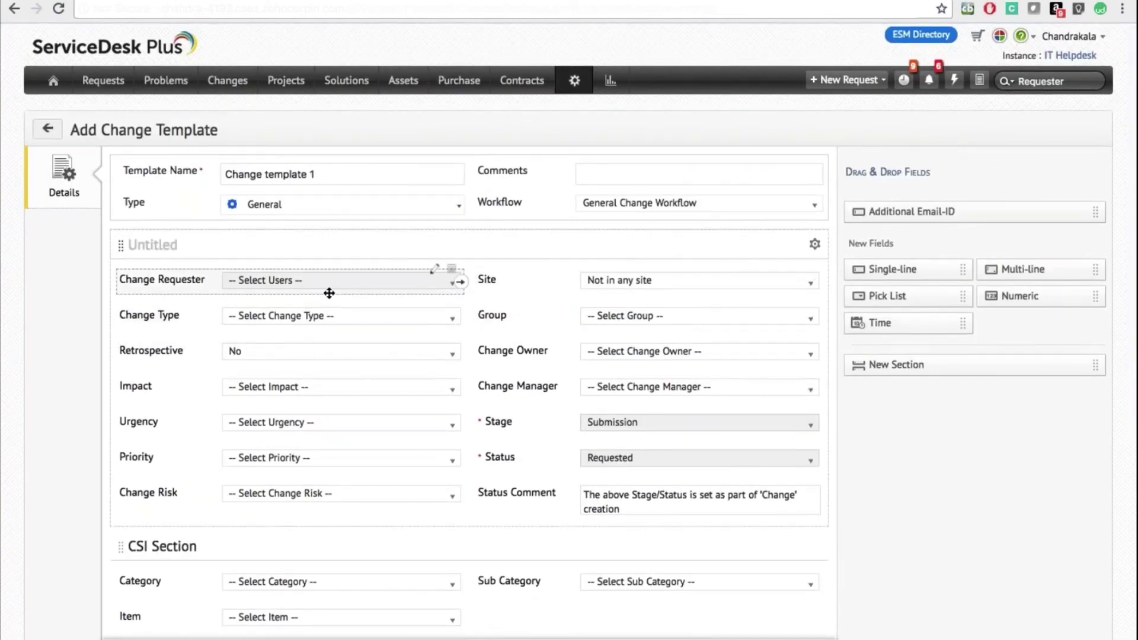
scroll(433, 507, down, 5)
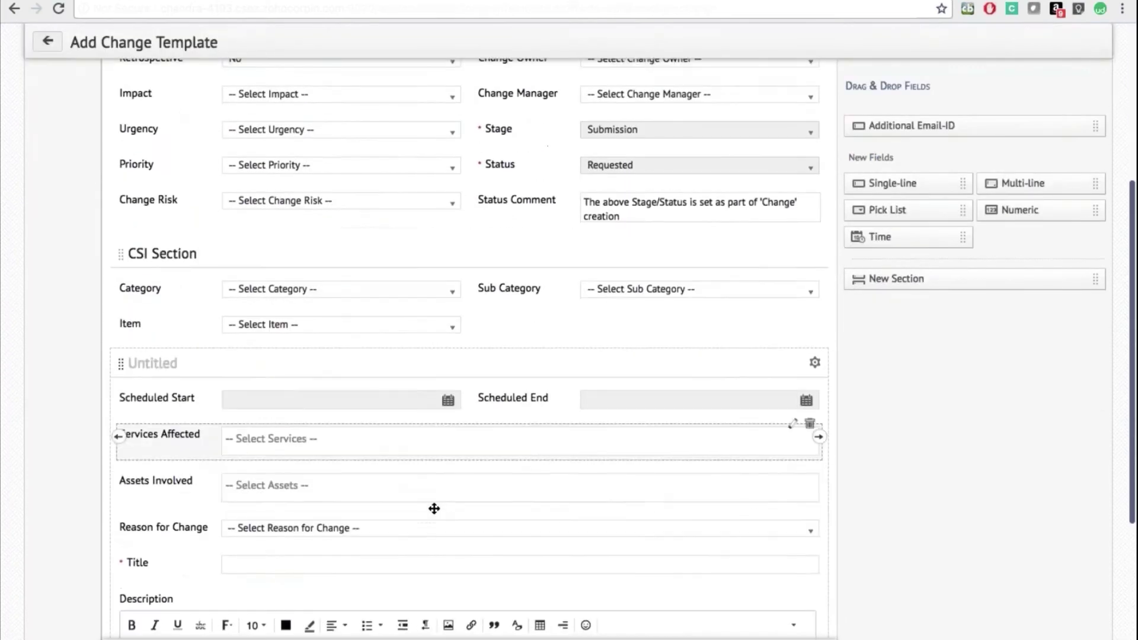
scroll(435, 509, up, 1)
scroll(435, 509, up, 2)
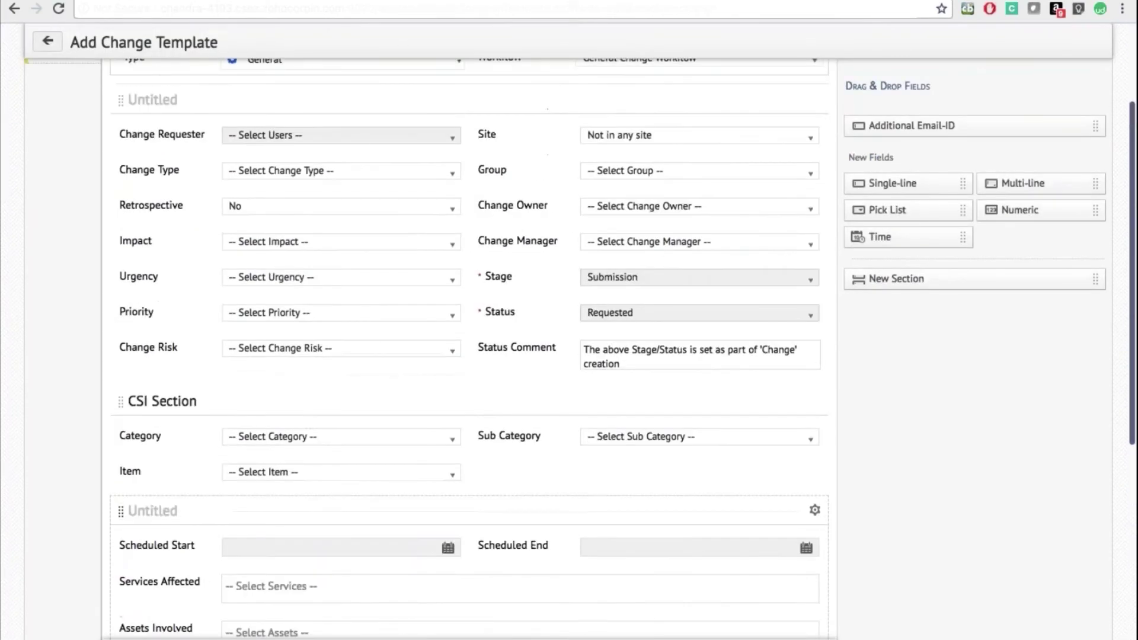
scroll(469, 355, up, 2)
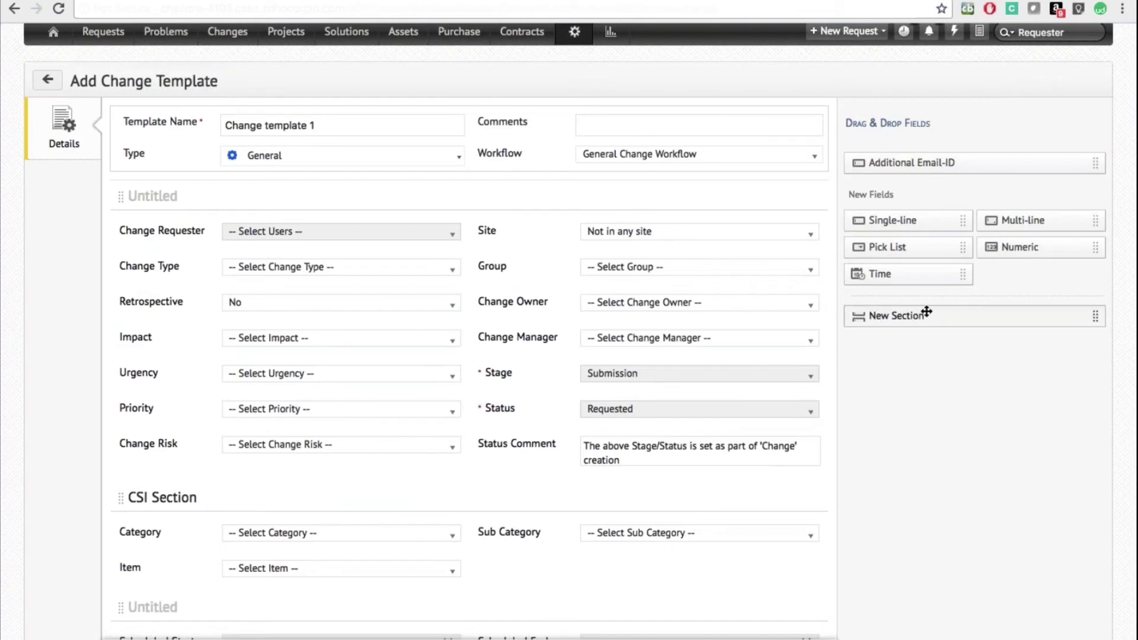
Add an empty new section above the CSI Section of the template form.
drag(926, 313, 379, 500)
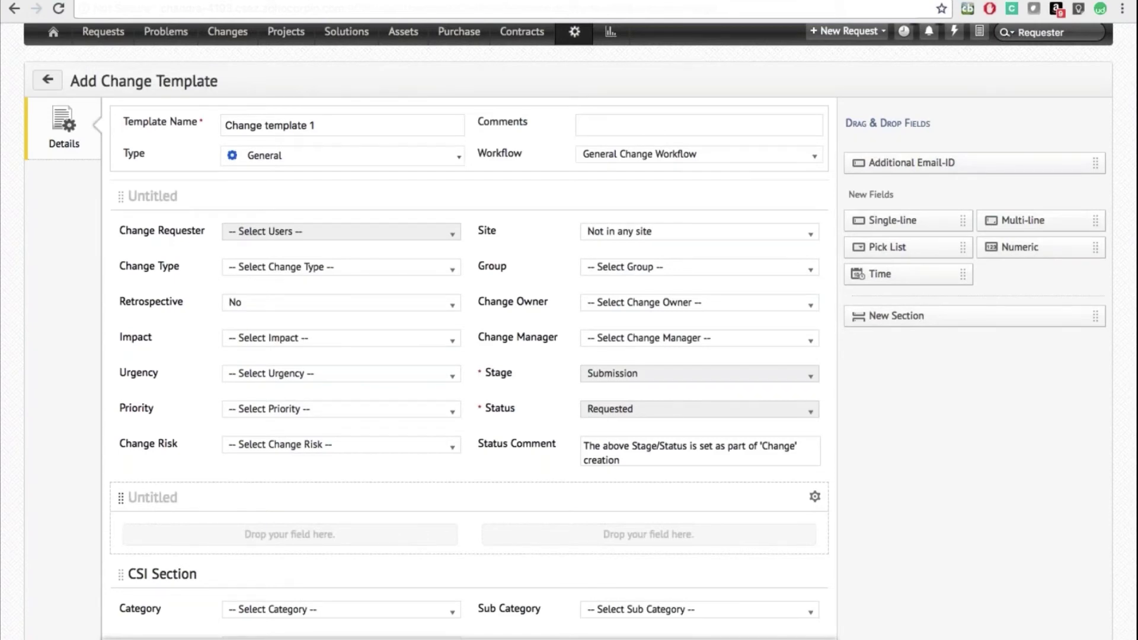
scroll(468, 356, down, 7)
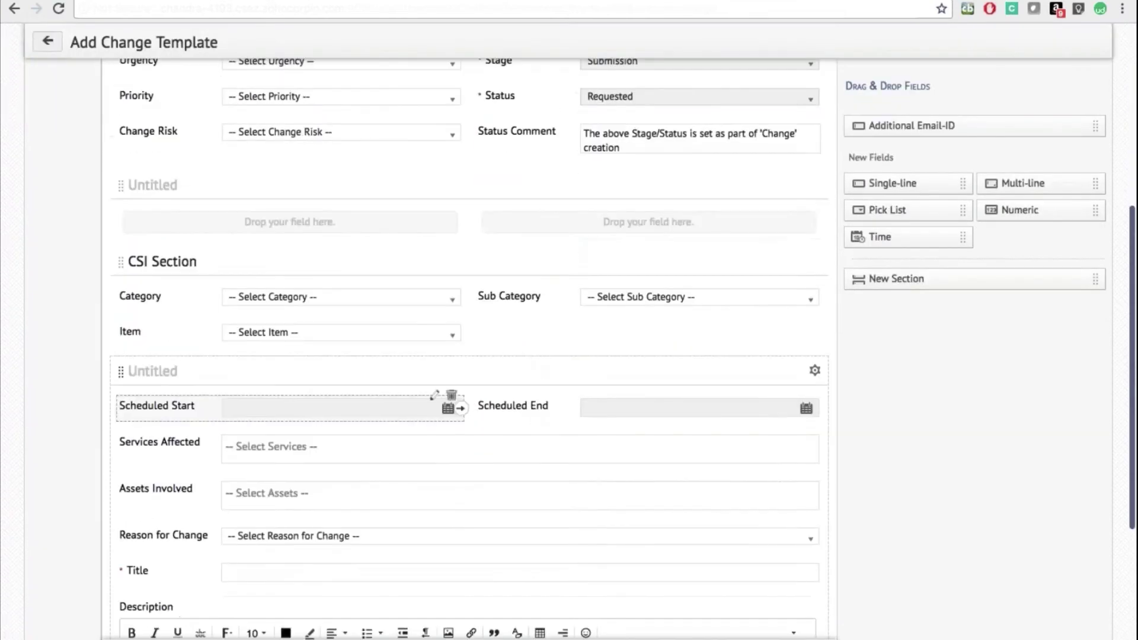
scroll(820, 426, up, 10)
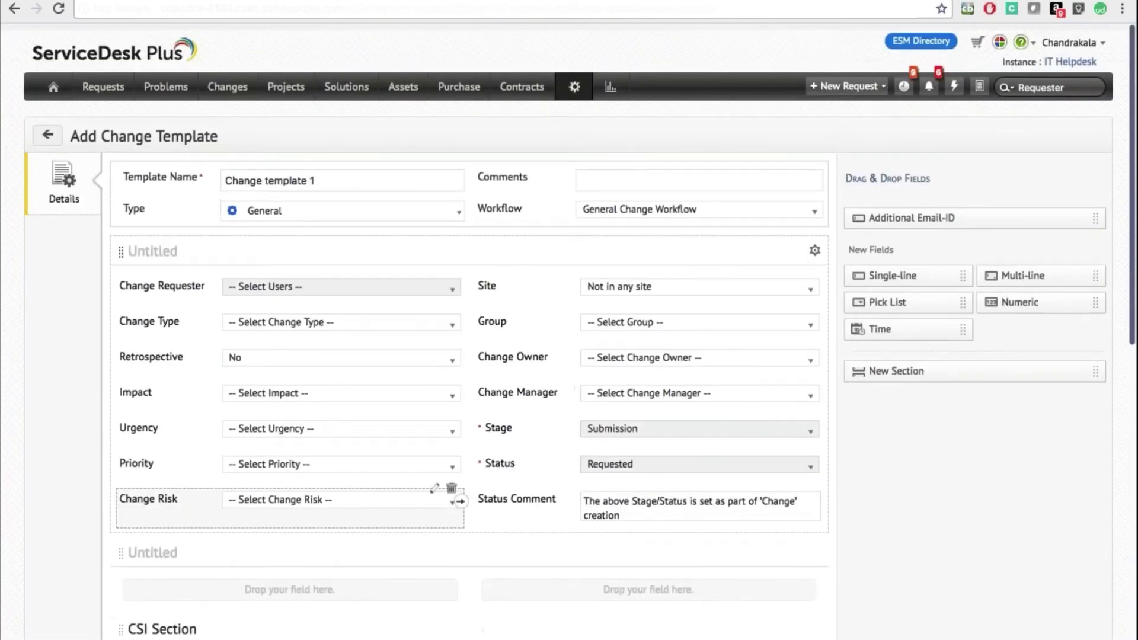
scroll(820, 426, down, 4)
scroll(820, 427, down, 7)
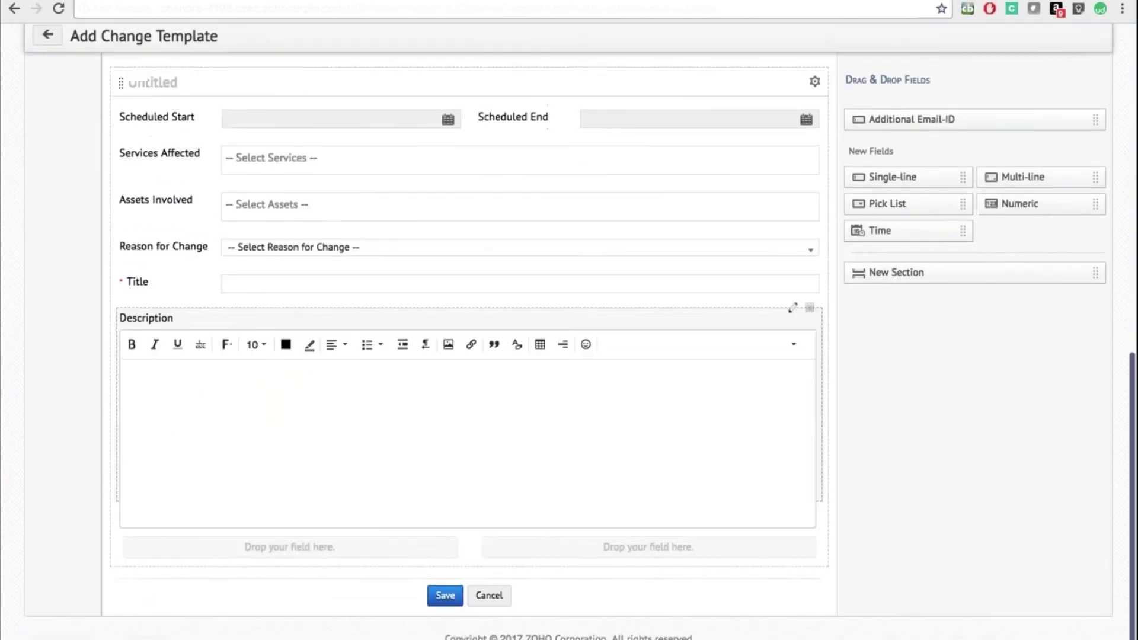
scroll(460, 472, up, 11)
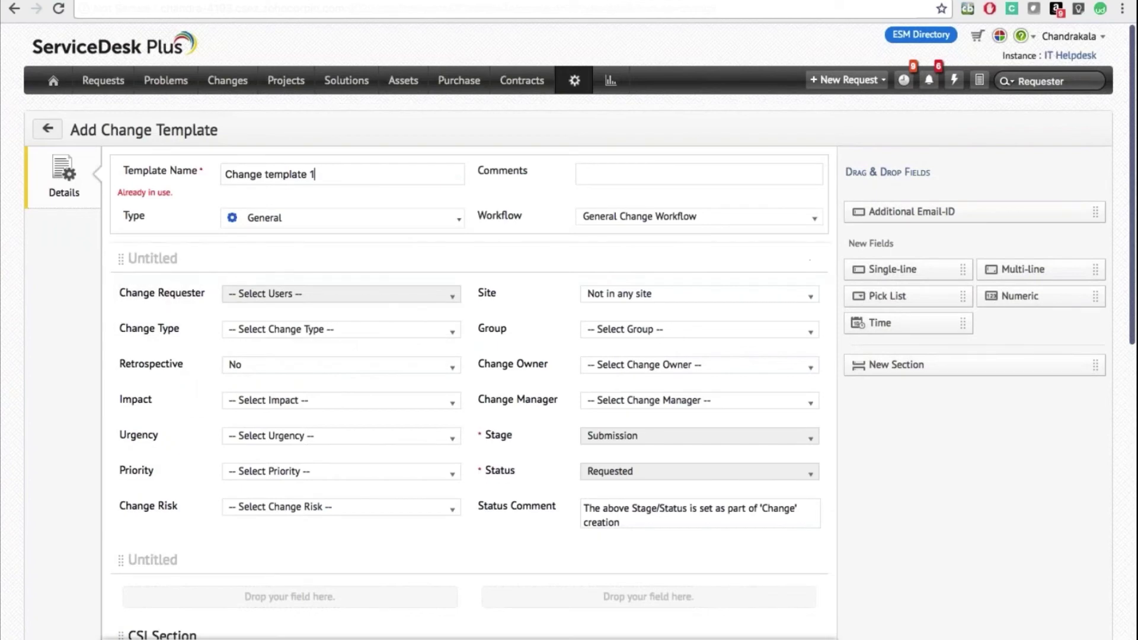
Rename the template to 'Change template 3', save it, and view its Roles.
key(BackSpace)
text(3)
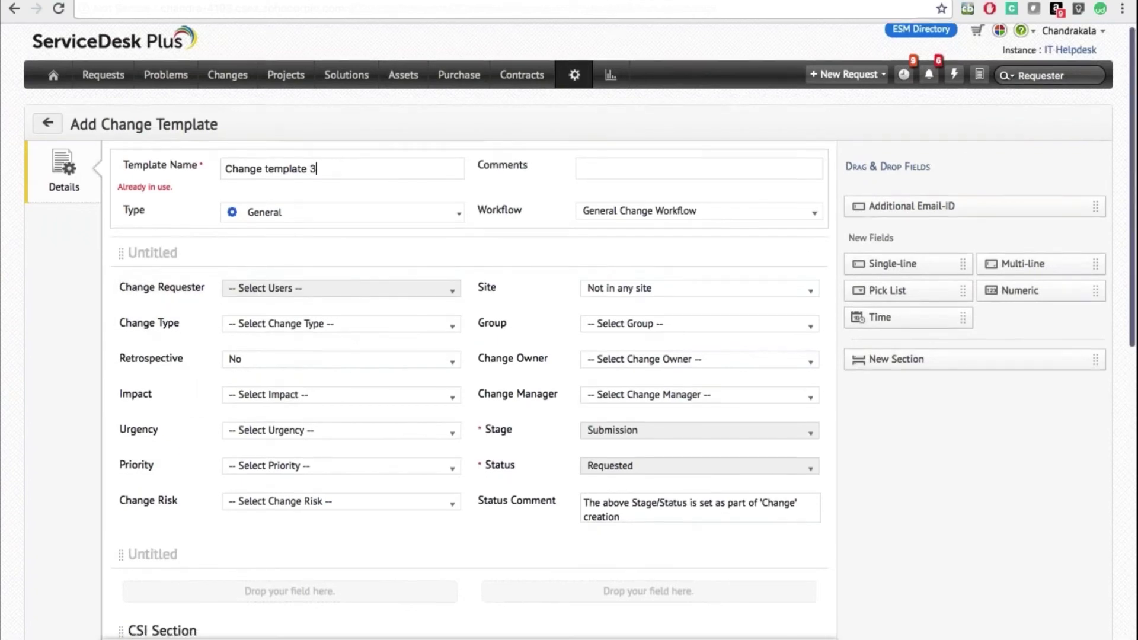
scroll(568, 331, down, 10)
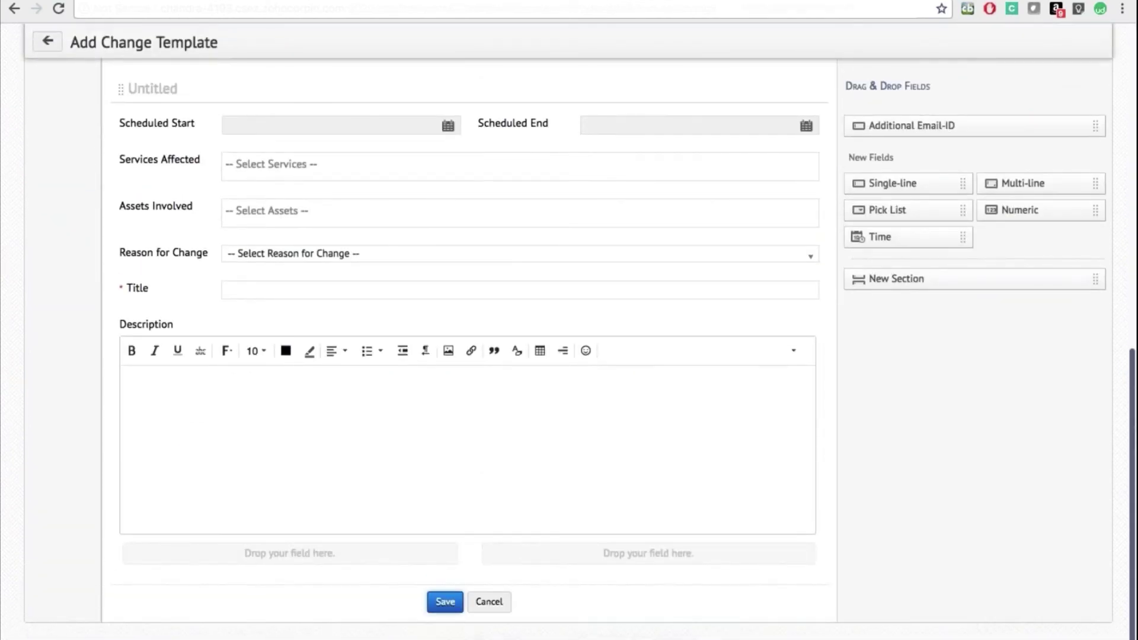
click(445, 602)
click(41, 254)
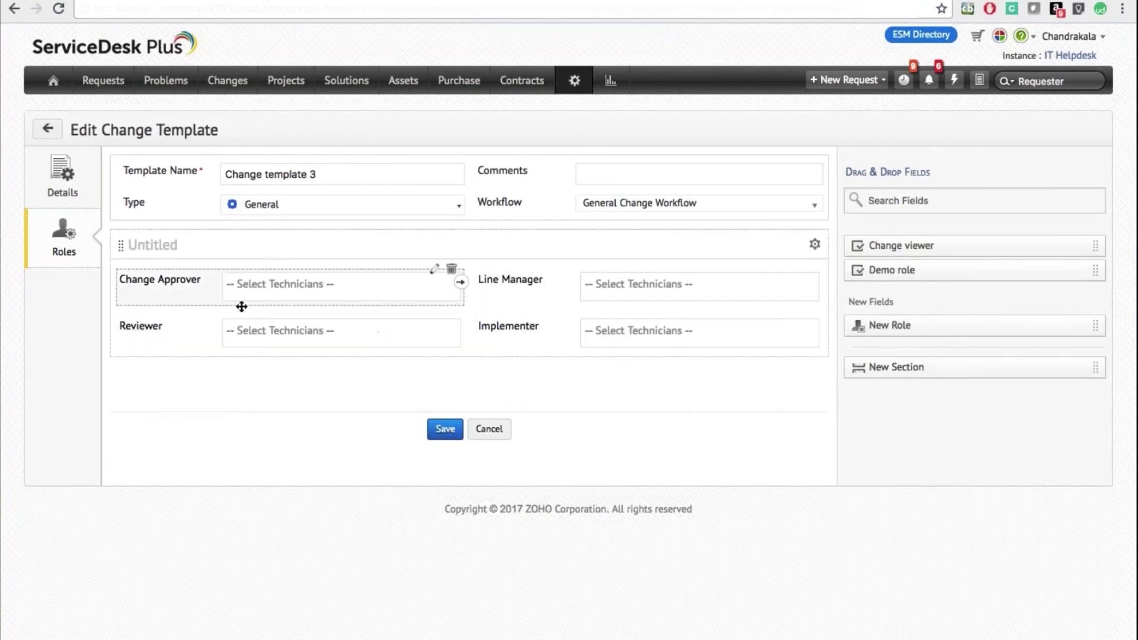
Check the Change Approver technician list but leave the role unassigned.
click(277, 284)
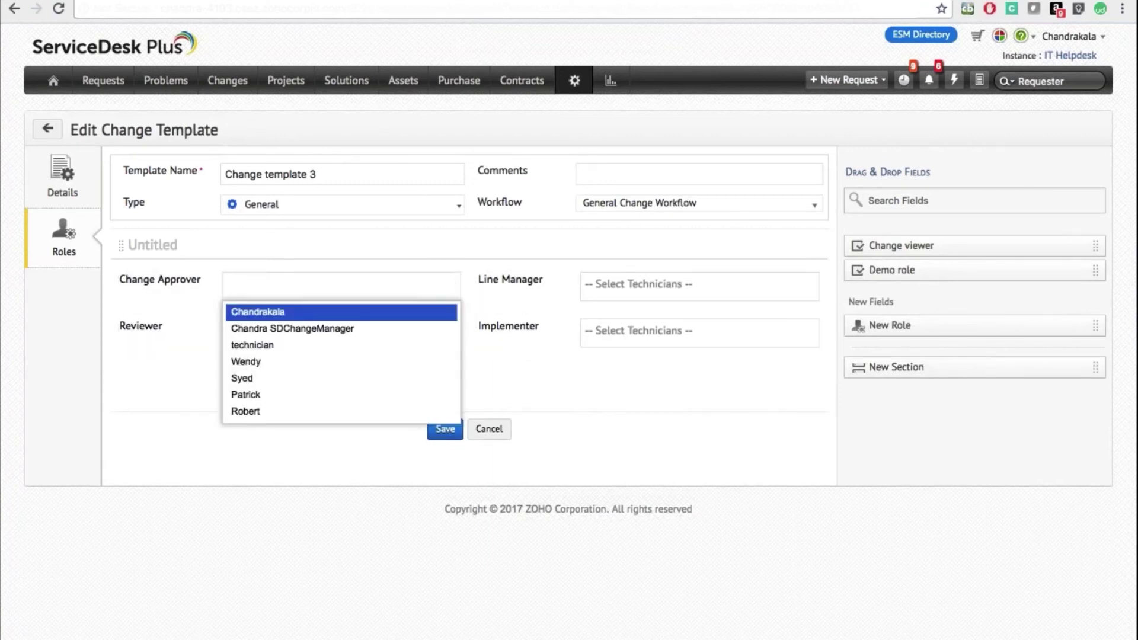
click(140, 386)
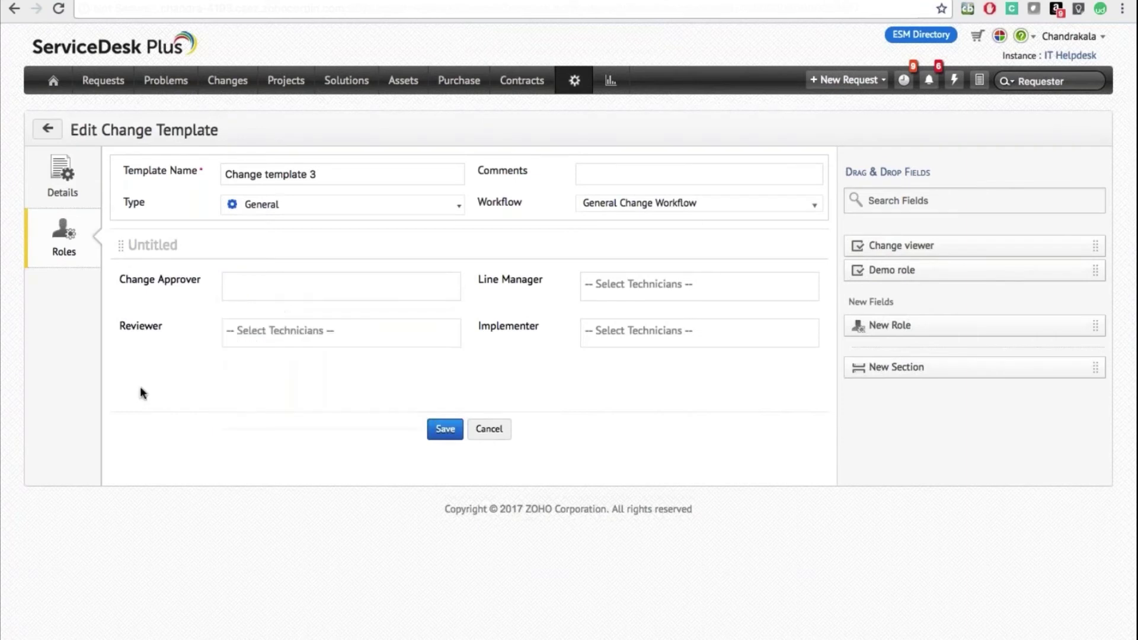
click(433, 286)
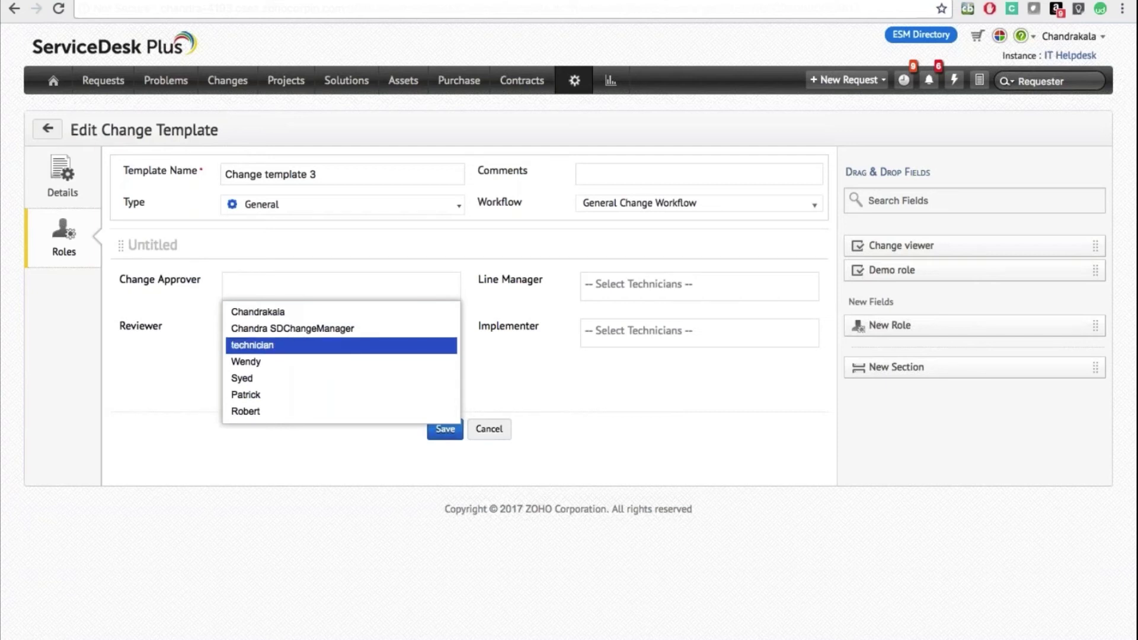
key(Escape)
Abandon adding a new role below Line Manager and cancel the template, returning to All Changes.
drag(955, 317, 656, 395)
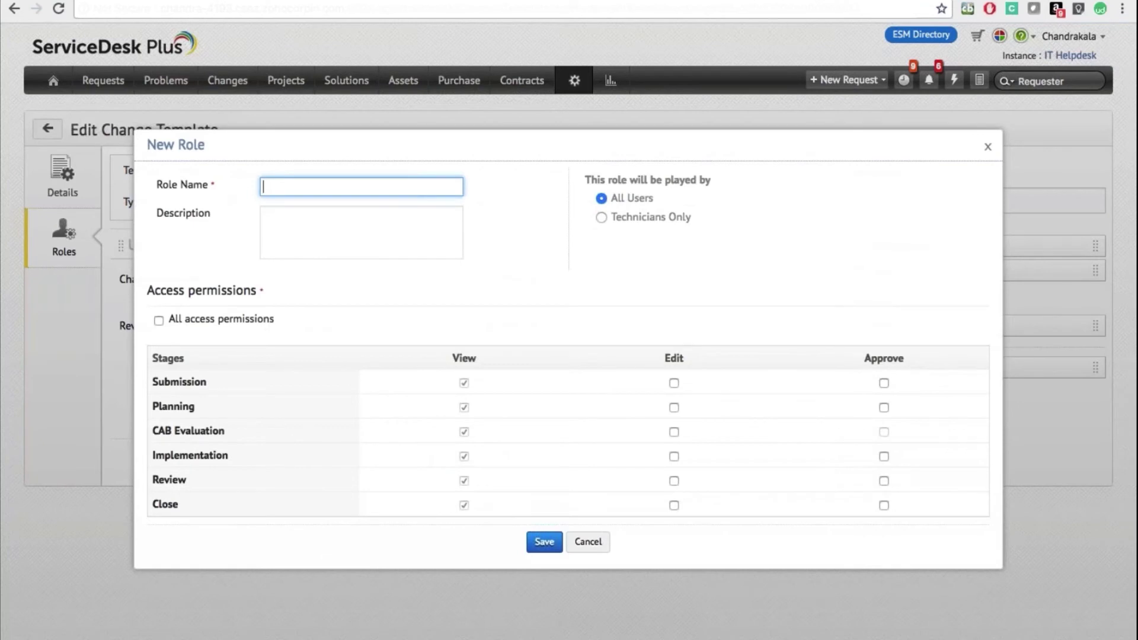
click(587, 542)
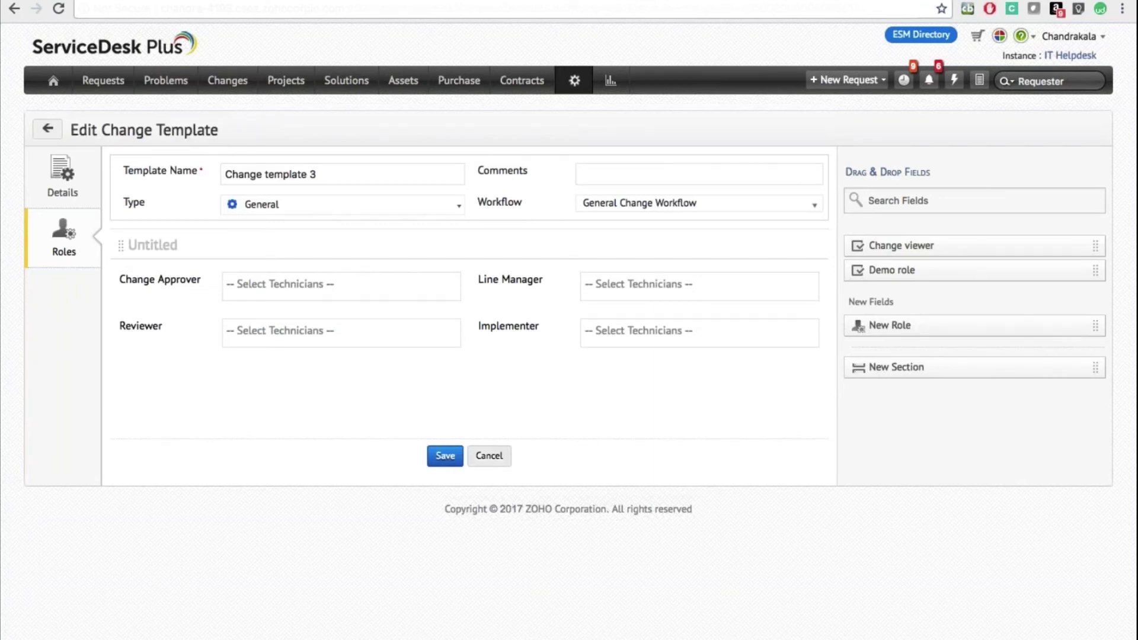
click(489, 456)
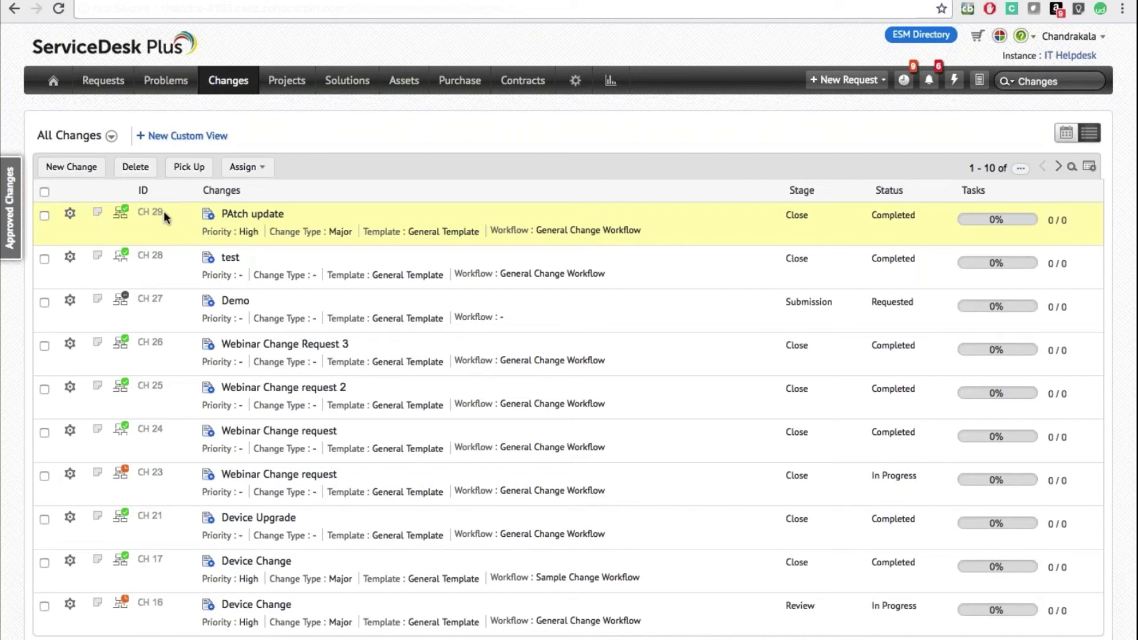
Open Setup in a new browser tab and go to the Self-Service Portal general settings.
right_click(573, 82)
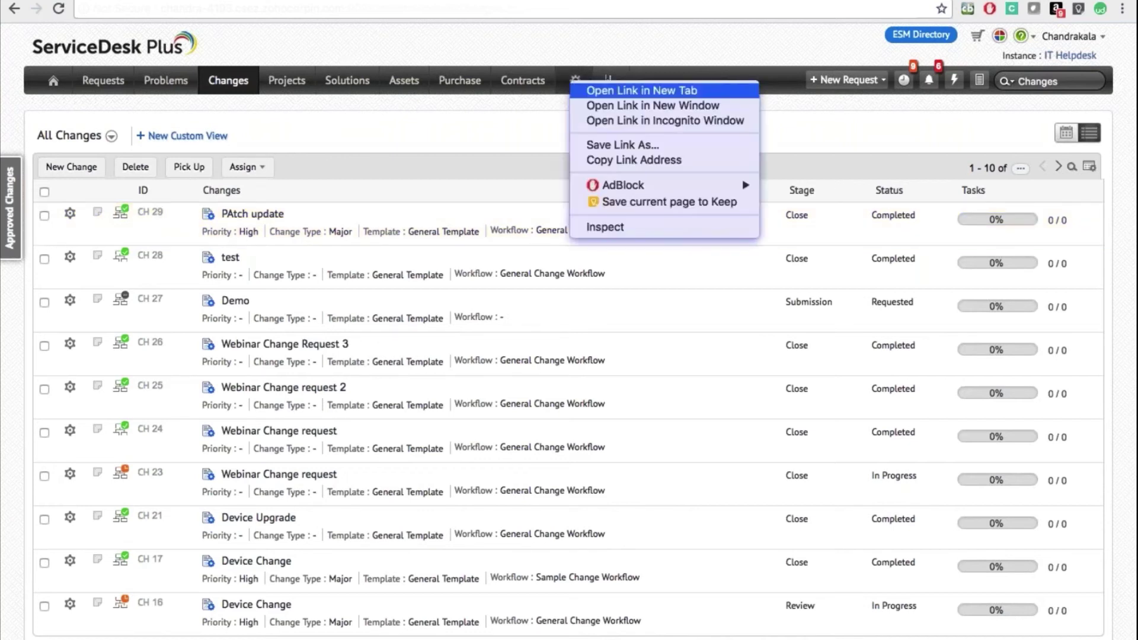
click(642, 90)
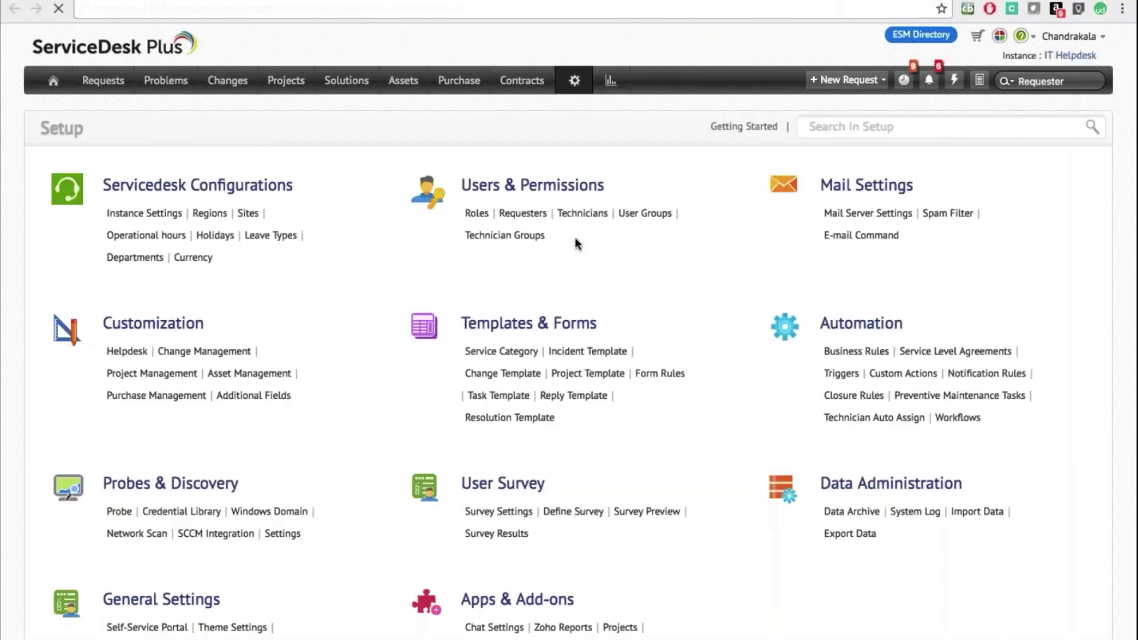
scroll(254, 395, down, 1)
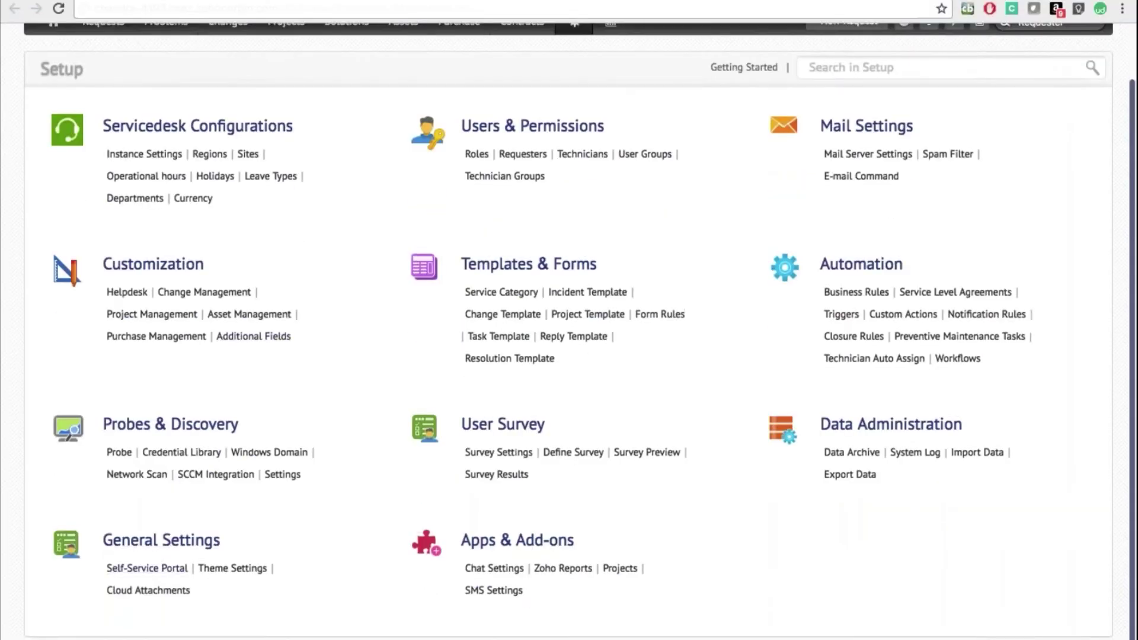
click(172, 573)
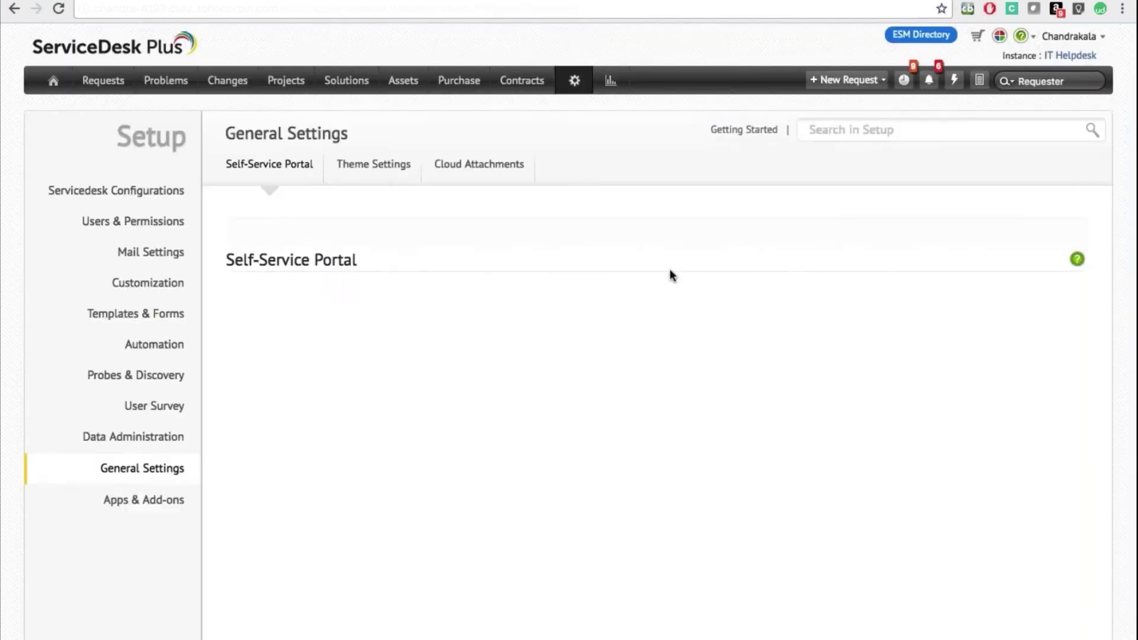
Review the Change Module Key Prefix and Change Key ID Start From settings.
scroll(540, 173, down, 10)
scroll(539, 173, down, 10)
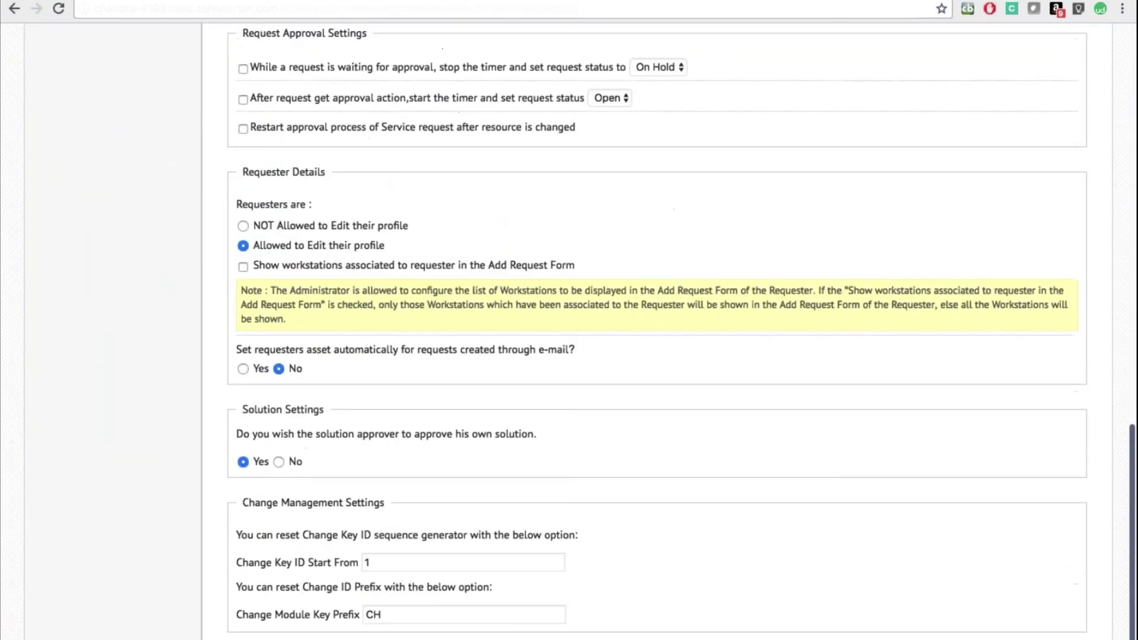
scroll(579, 331, down, 2)
click(353, 526)
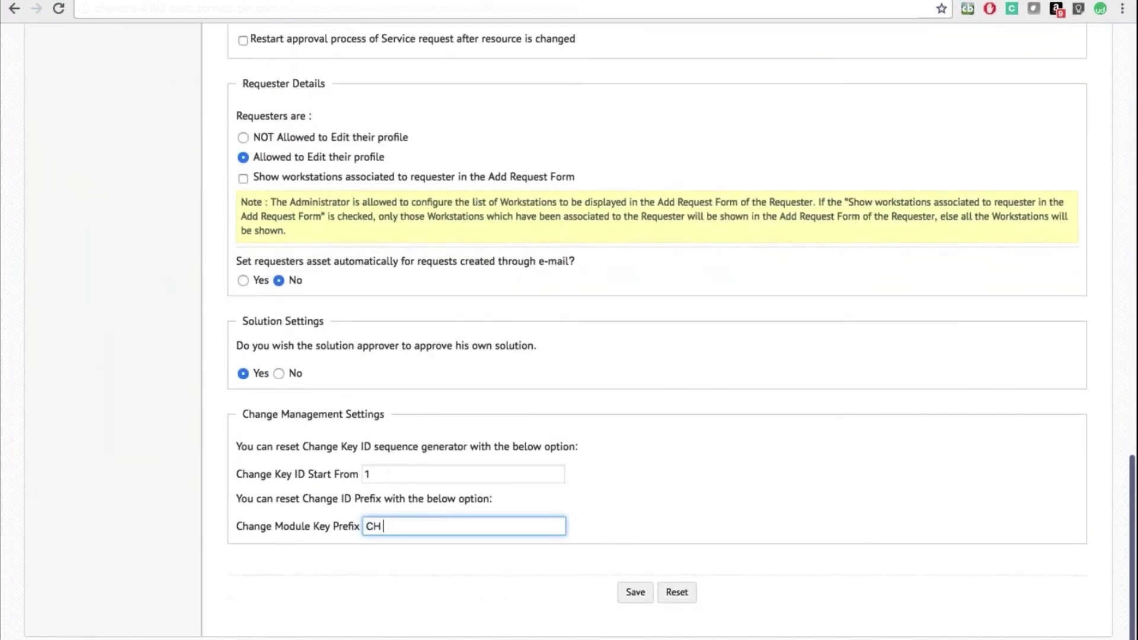
click(369, 474)
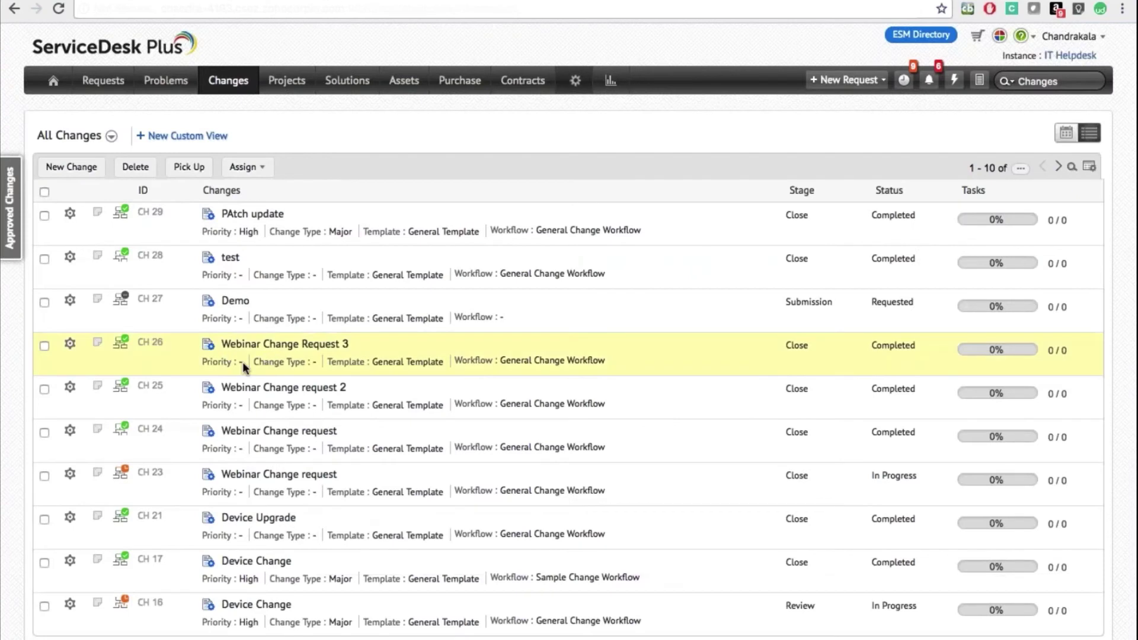
Open a blank New Change form, then return to the top of General Settings.
mouse_move(123, 212)
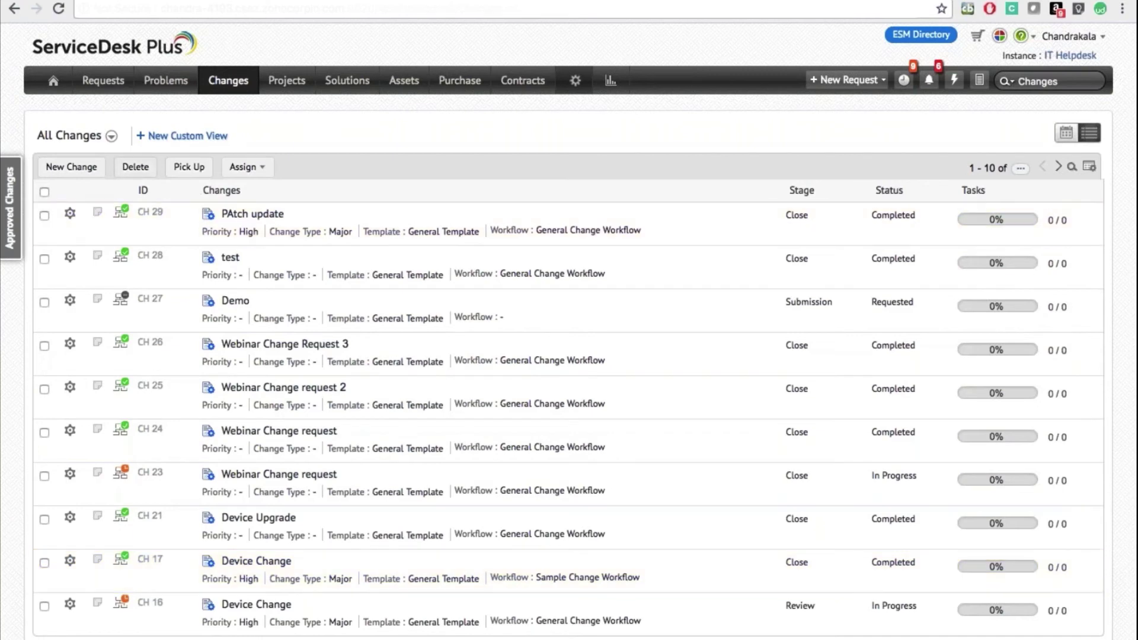
click(92, 168)
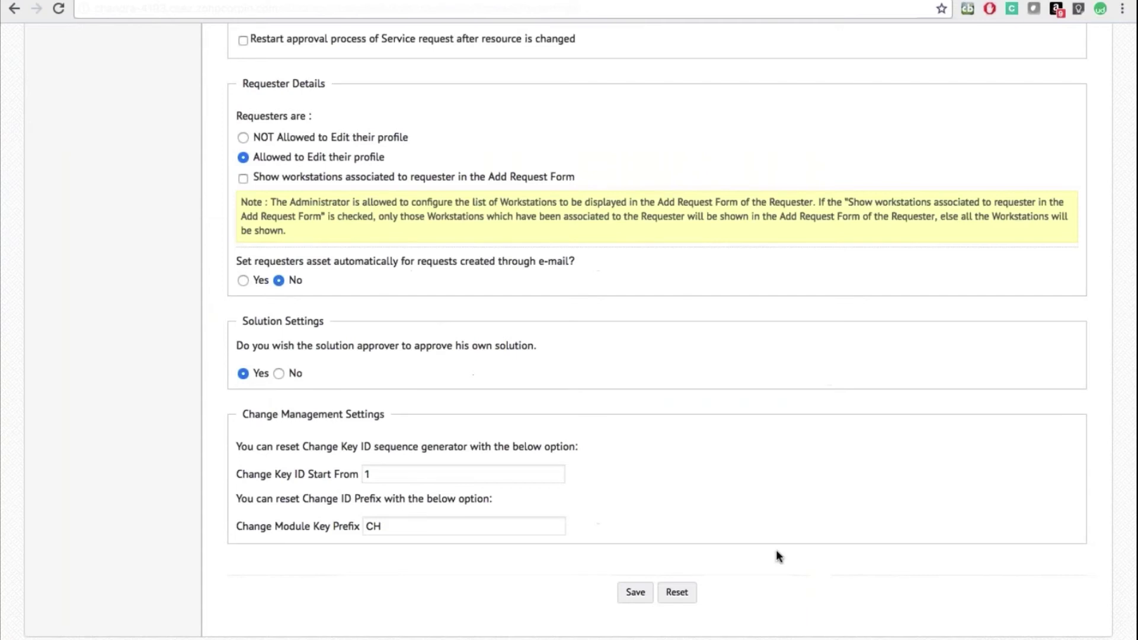
scroll(776, 550, up, 15)
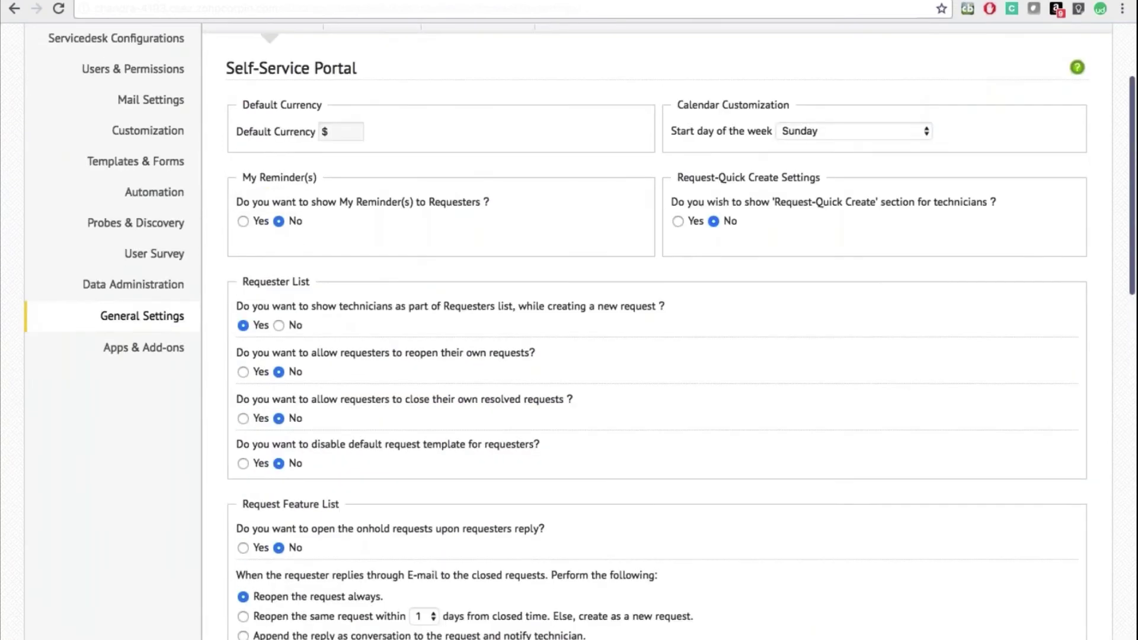
Open General Change Workflow from Automation > Workflows in Setup.
click(172, 347)
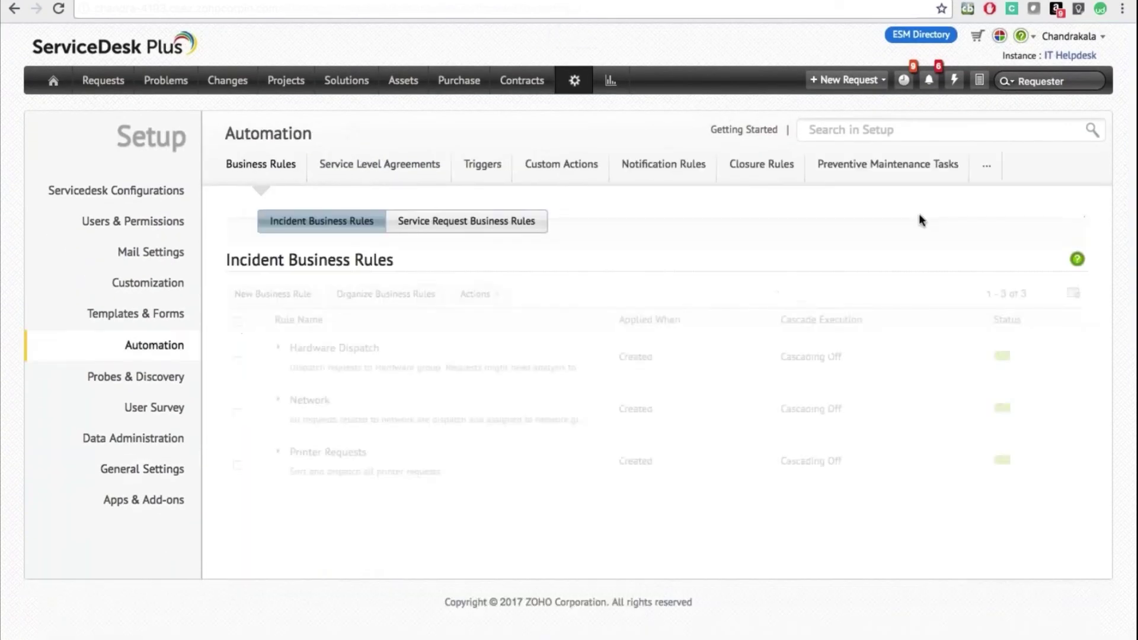
click(986, 165)
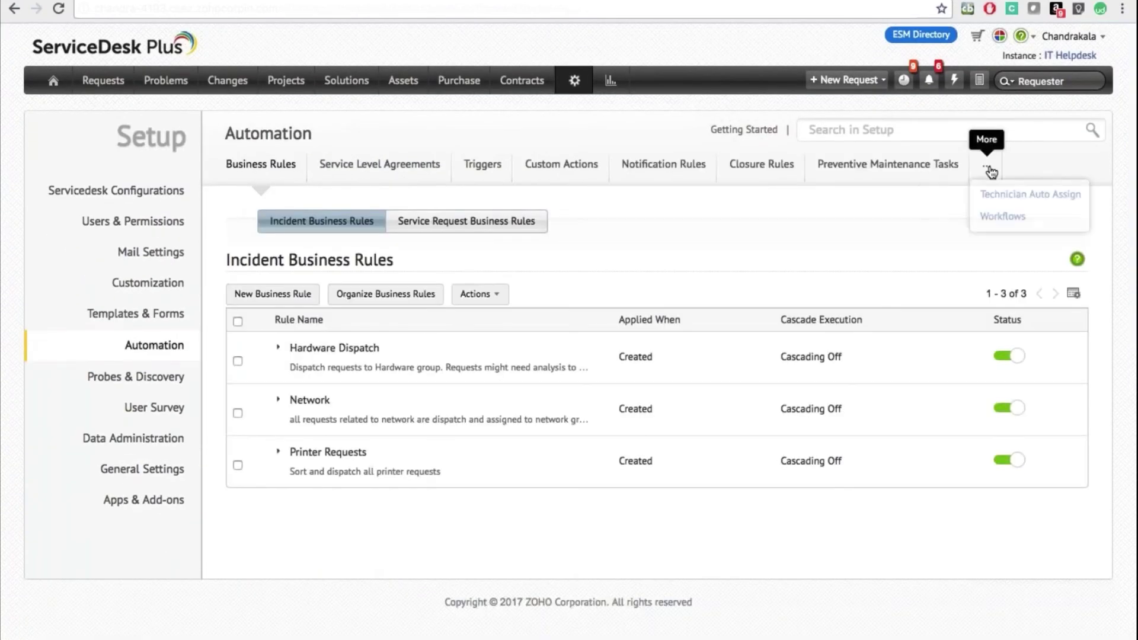
click(1001, 216)
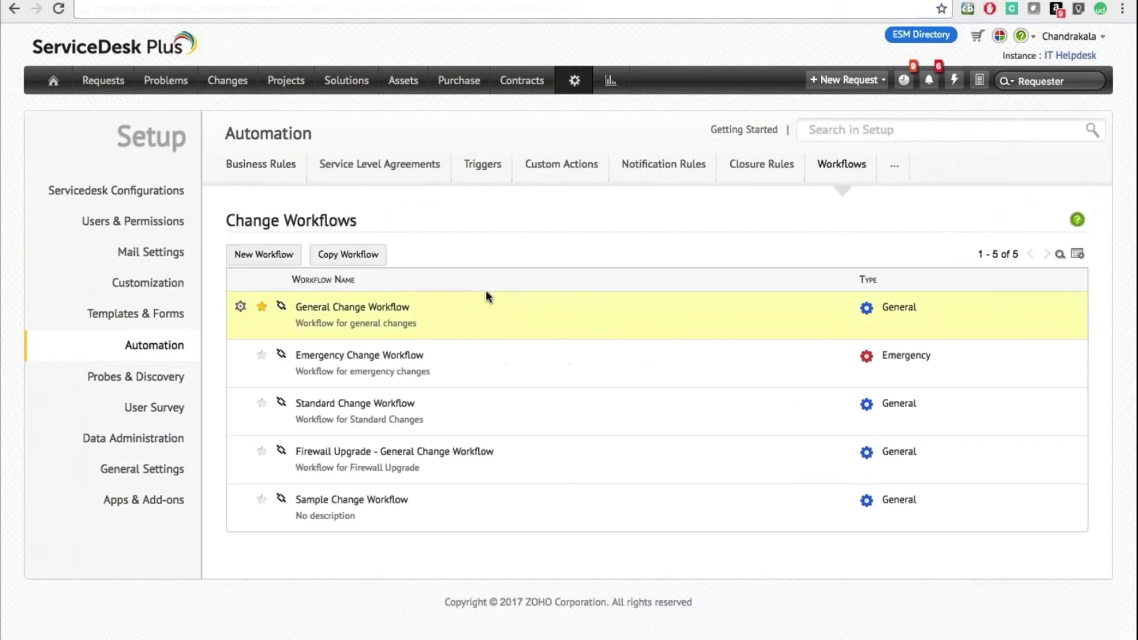
click(352, 307)
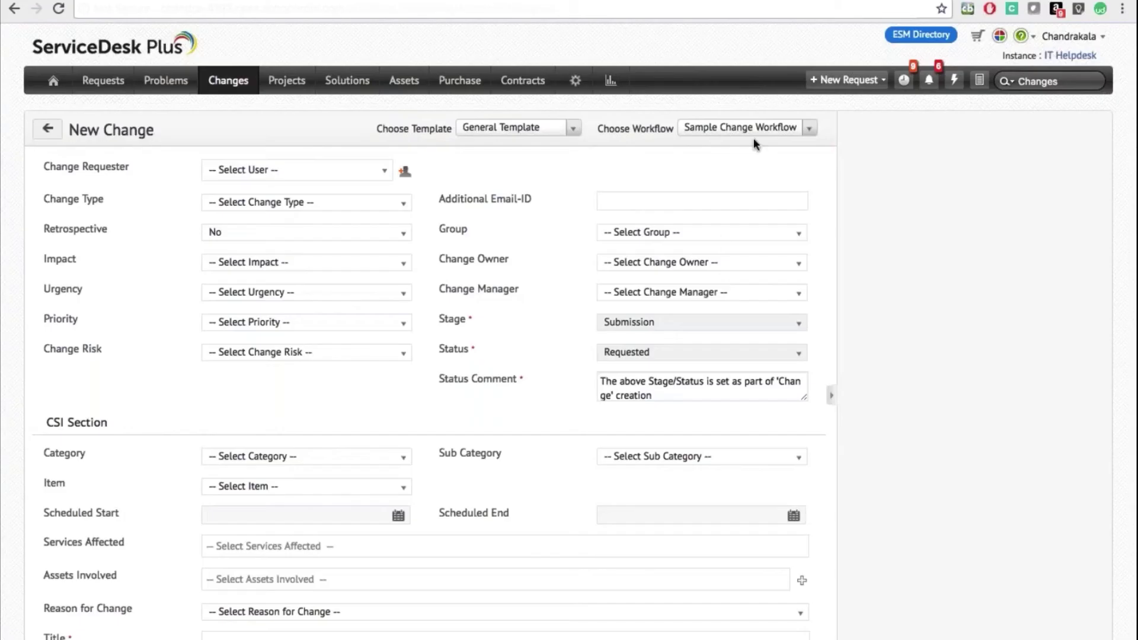
Put the new change on General Change Workflow, choose its requester, and set urgency Urgent.
click(753, 129)
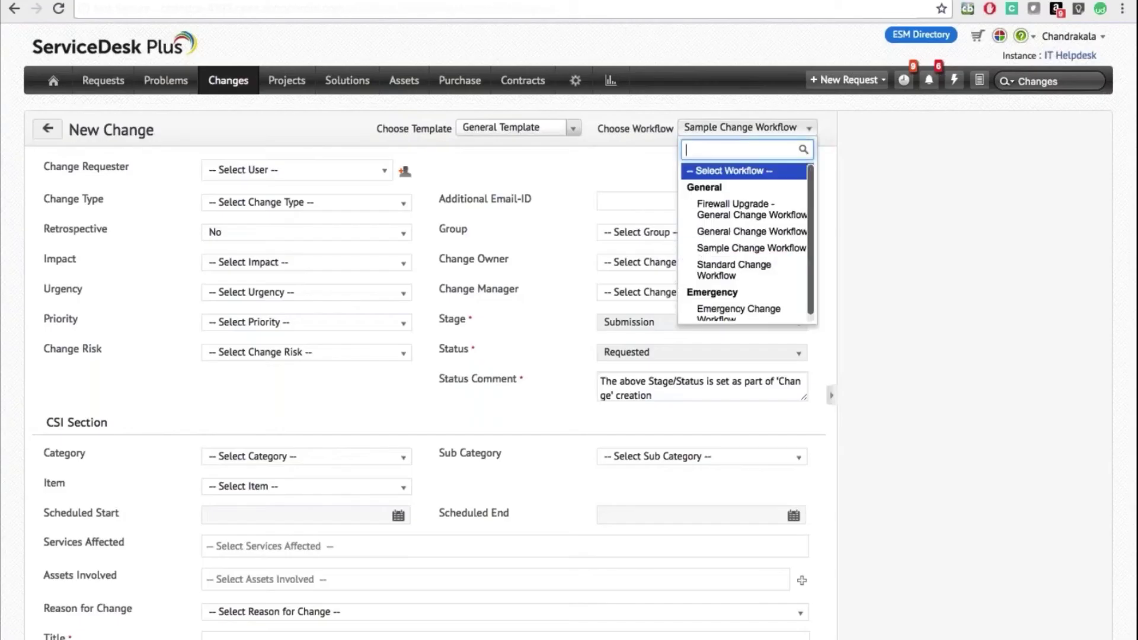
click(744, 231)
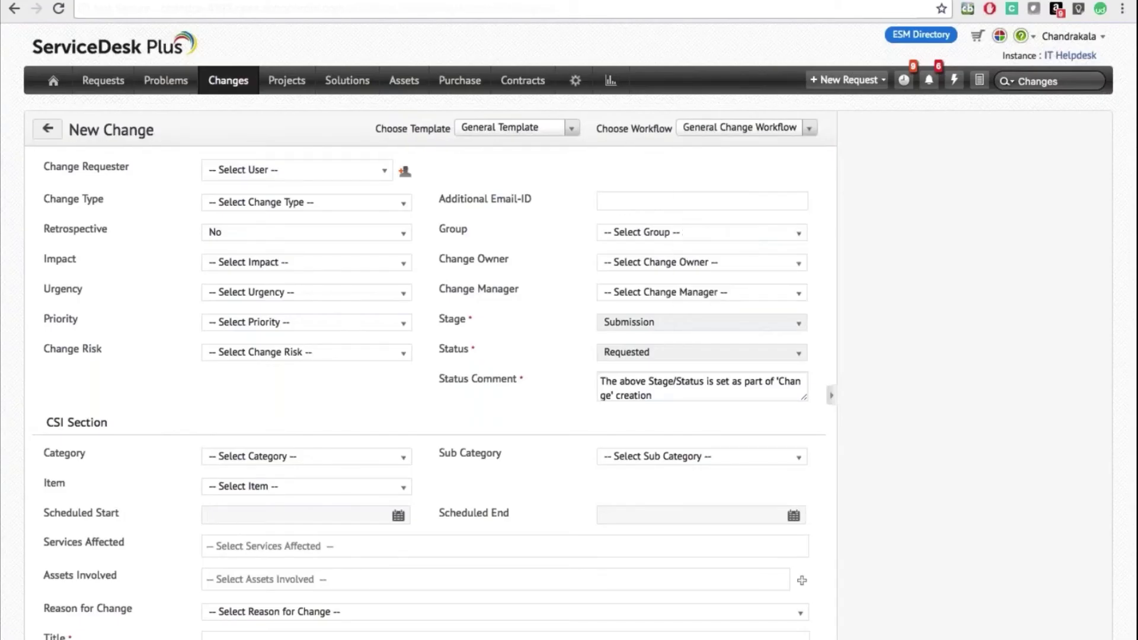
click(301, 171)
click(254, 265)
click(267, 292)
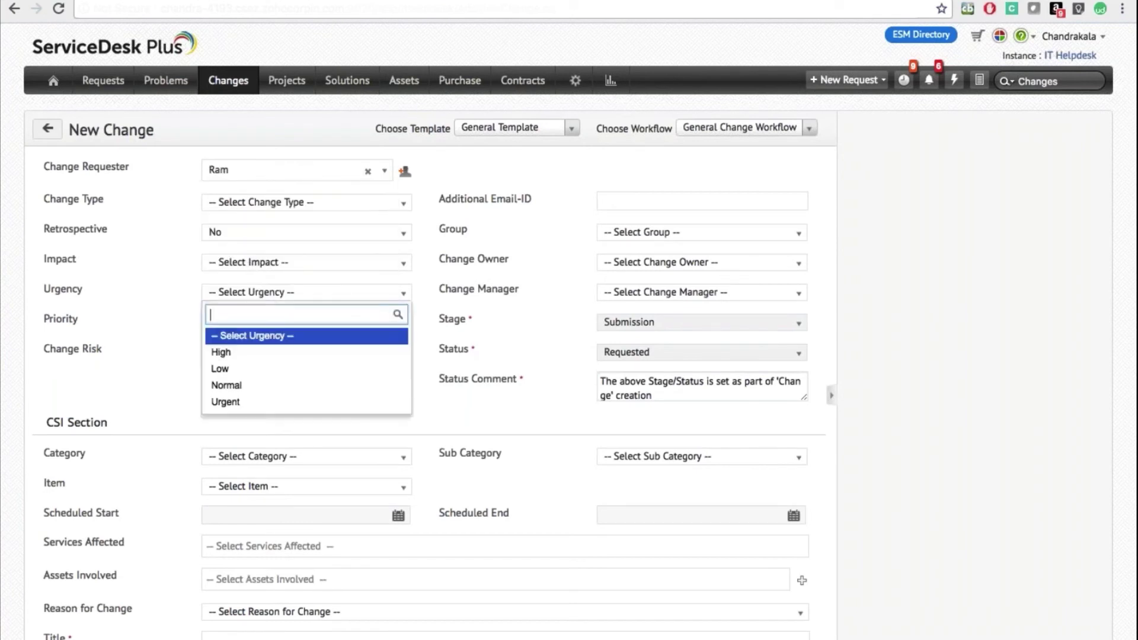
click(254, 401)
Assign the change owner and change manager, and set the reason to Security compliance.
scroll(701, 262, down, 1)
click(701, 223)
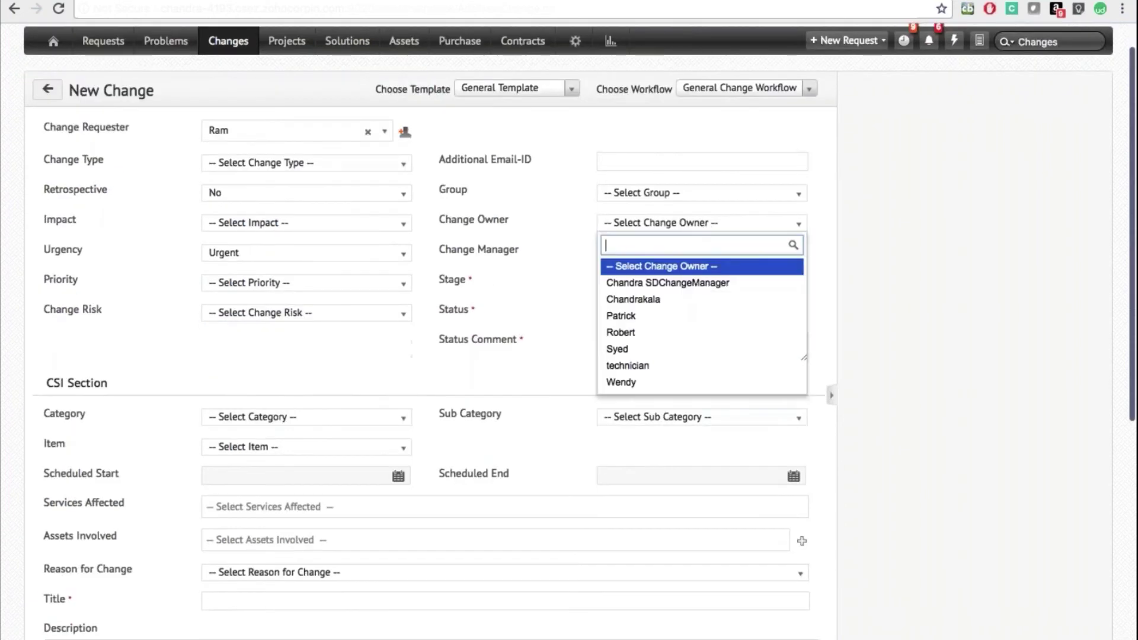
click(665, 300)
click(684, 252)
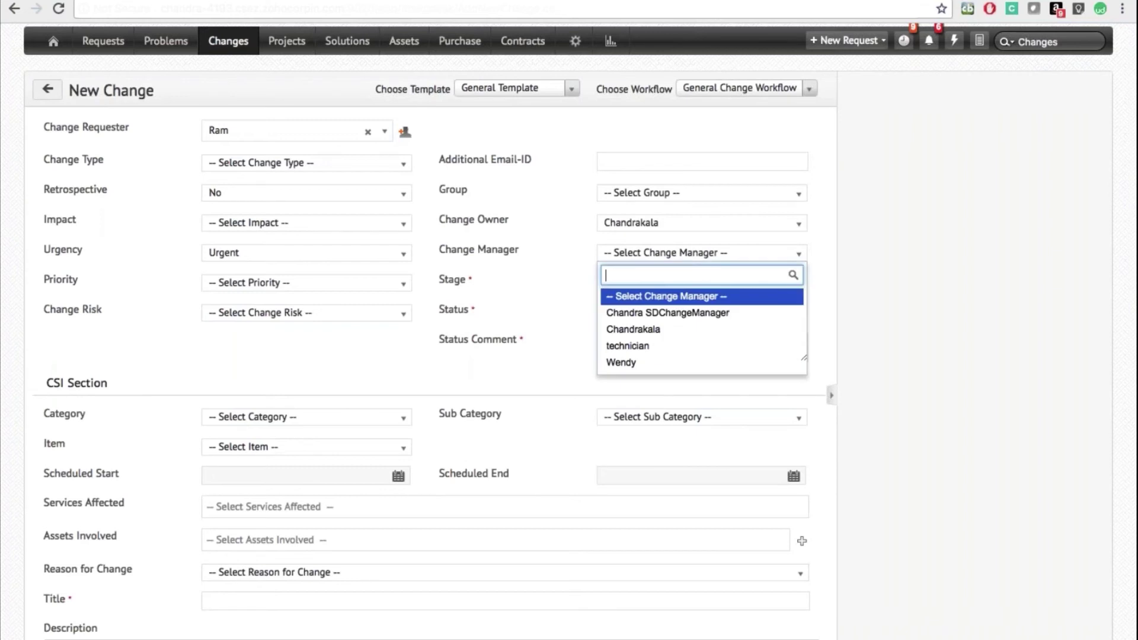
click(665, 329)
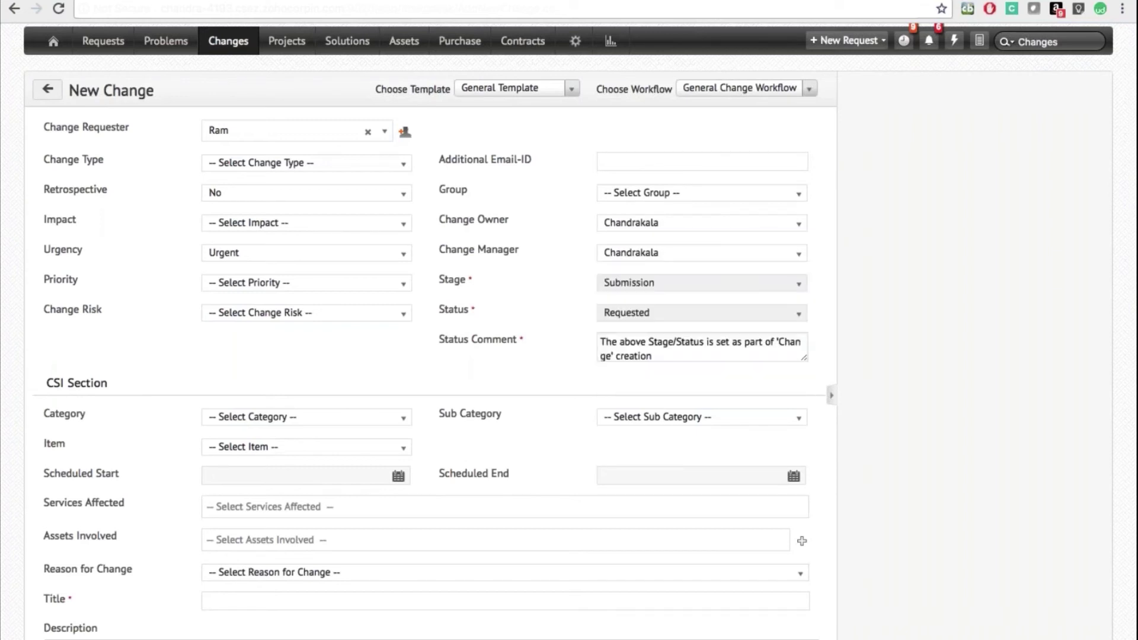
scroll(830, 271, down, 5)
click(797, 297)
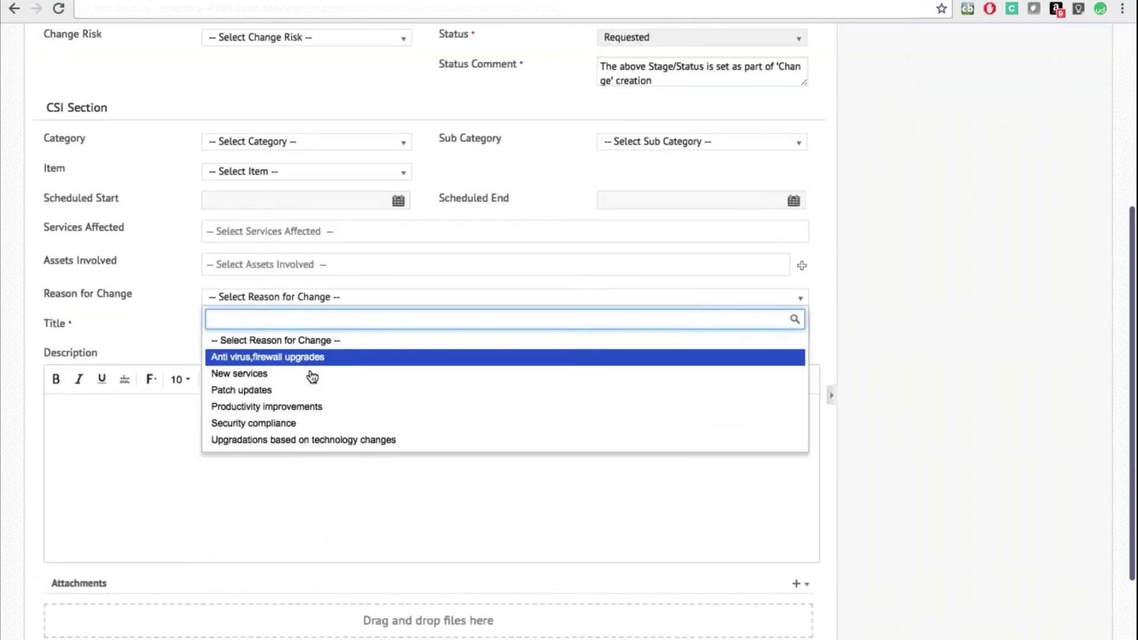
click(278, 423)
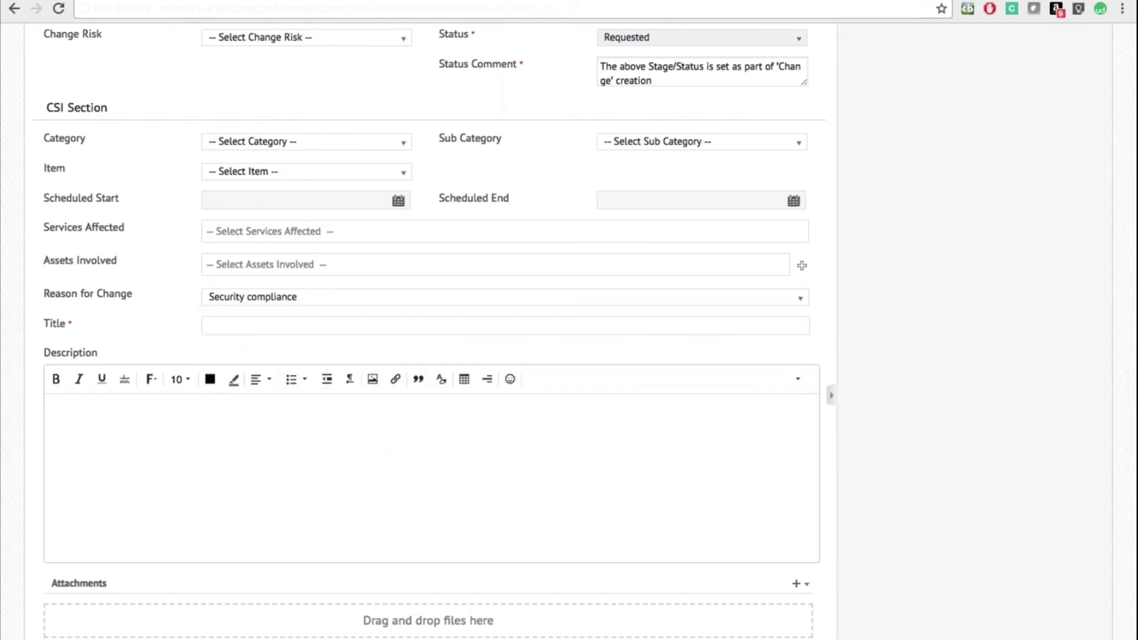
Enter the title 'Webinar Change request'.
key(Tab)
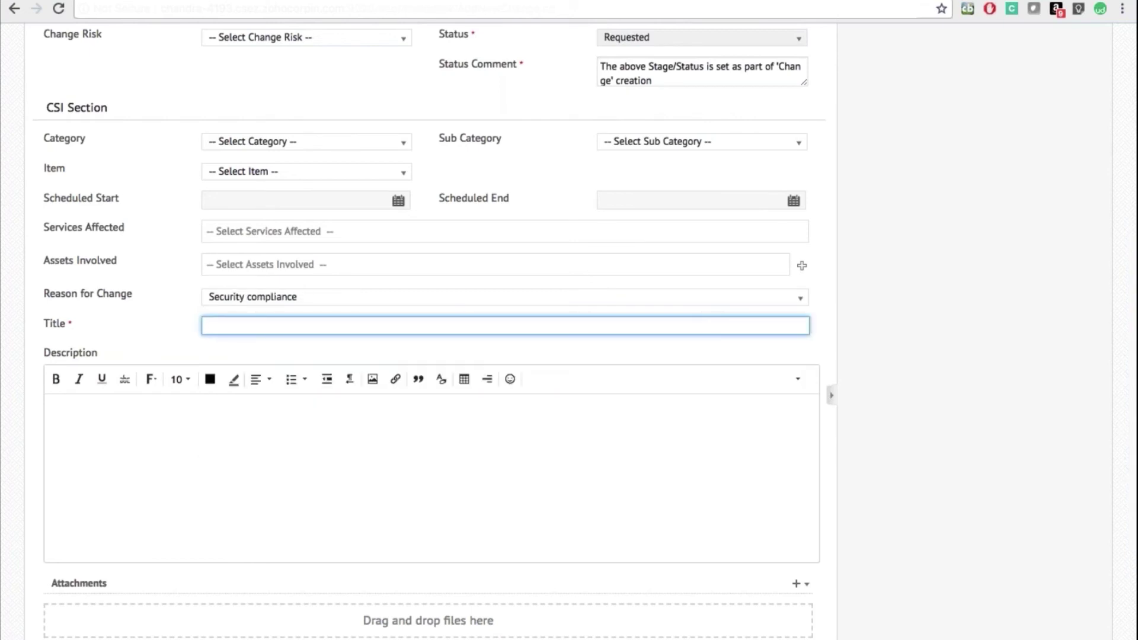
text(Change)
key(ctrl+a)
text(Webinar Chreques)
key(Left)
key(Left)
key(Left)
key(Left)
key(Left)
key(Left)
text(hange)
key(End)
text(t)
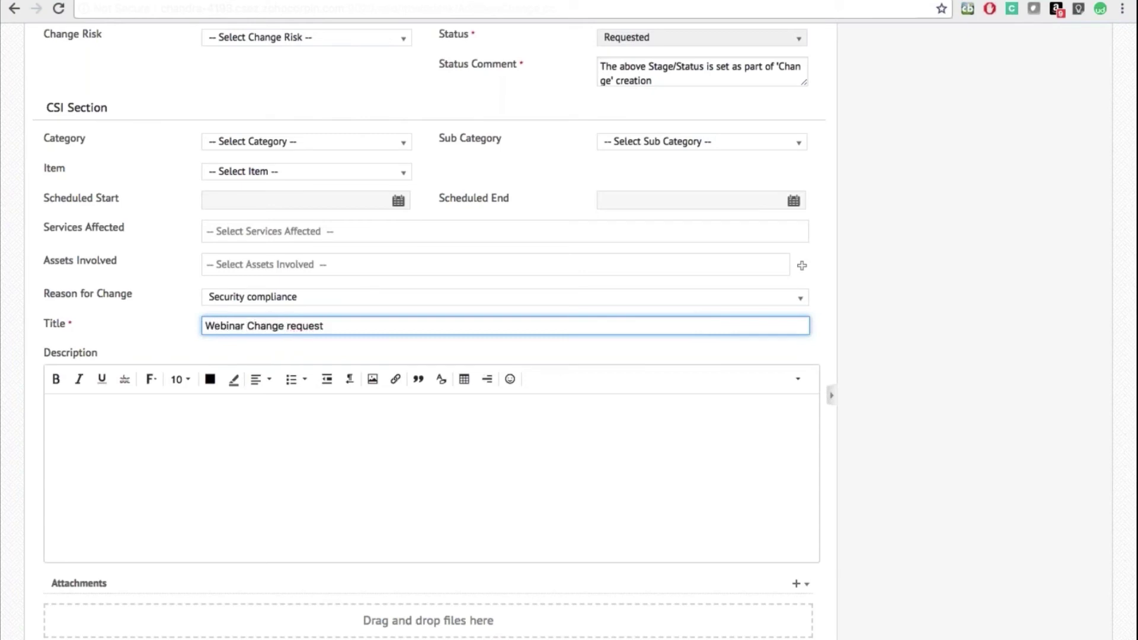
Leave affected services and change approver empty, then save the change as CH 30.
click(252, 231)
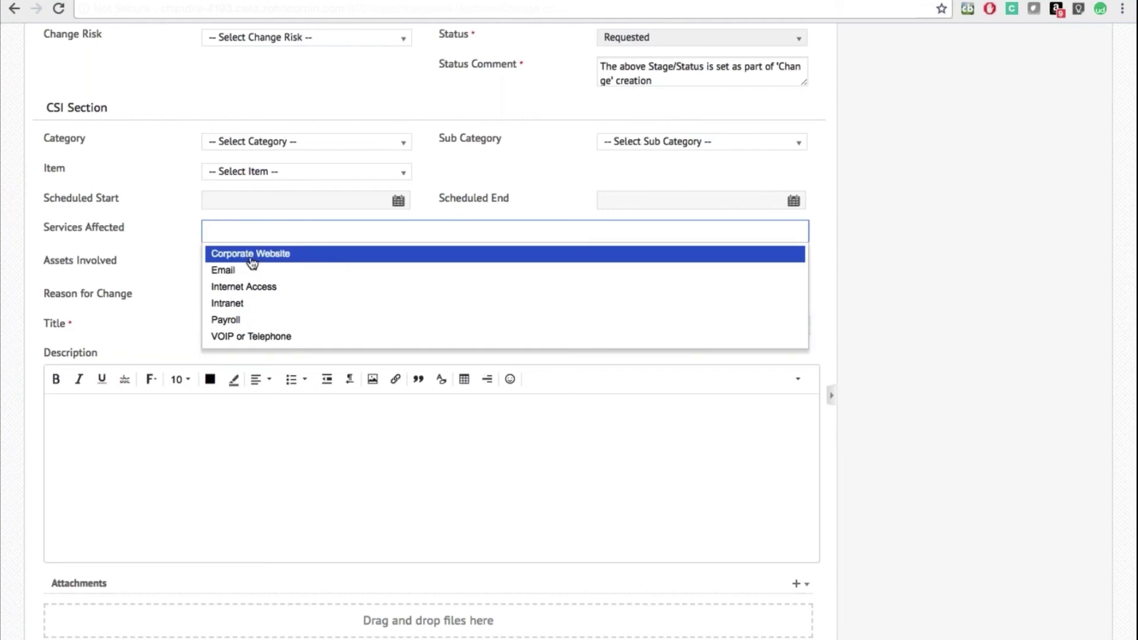
key(Escape)
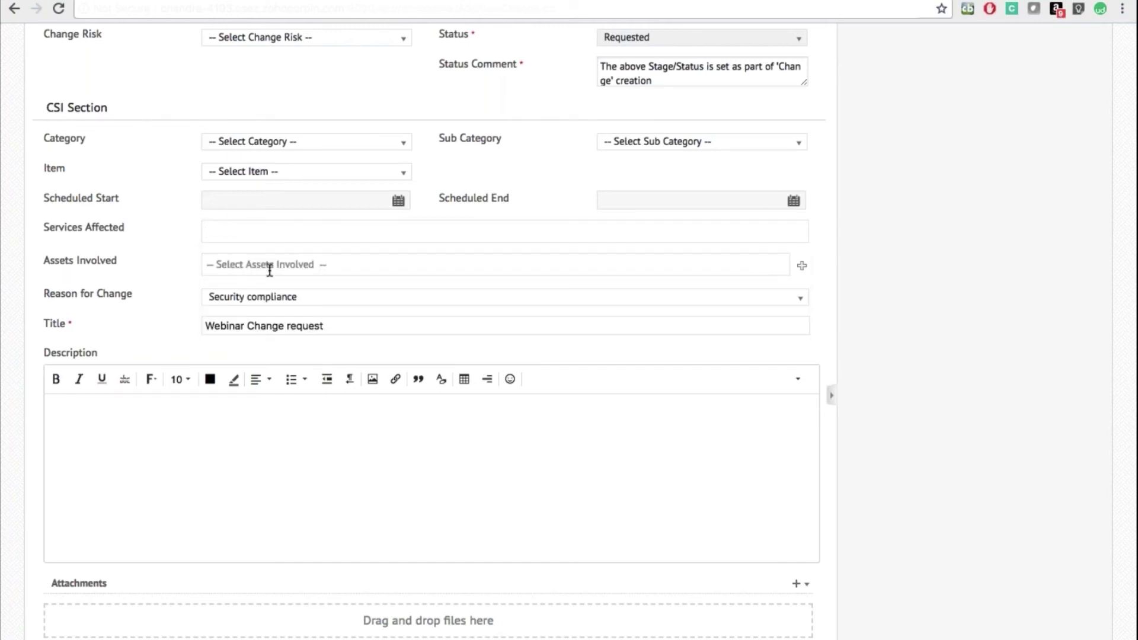
scroll(1, 379, down, 2)
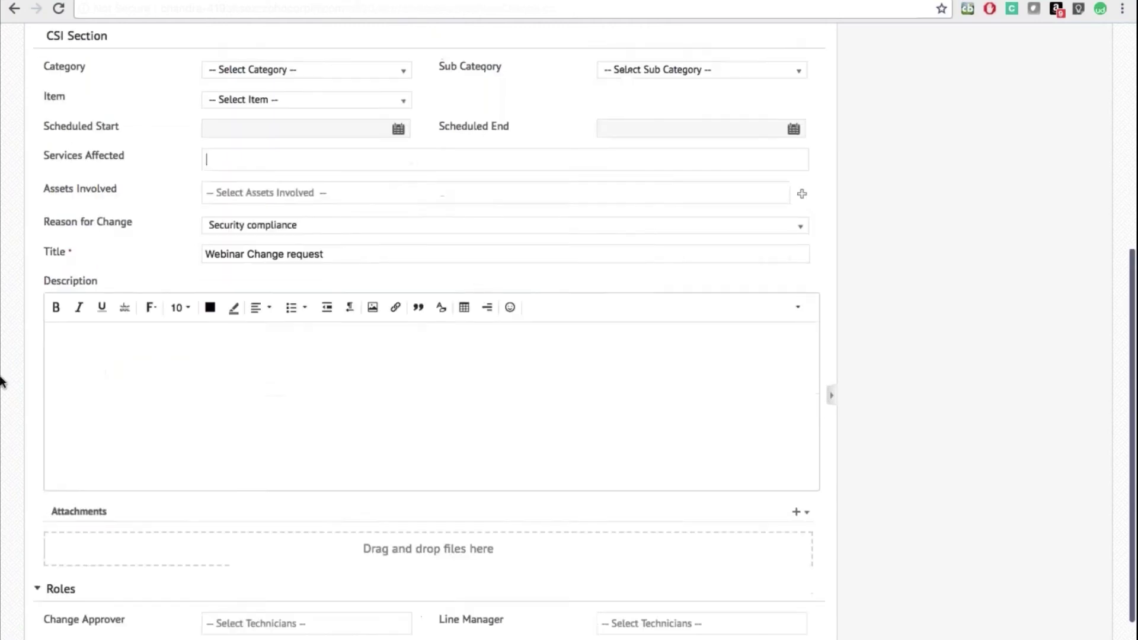
scroll(2, 379, down, 2)
click(251, 303)
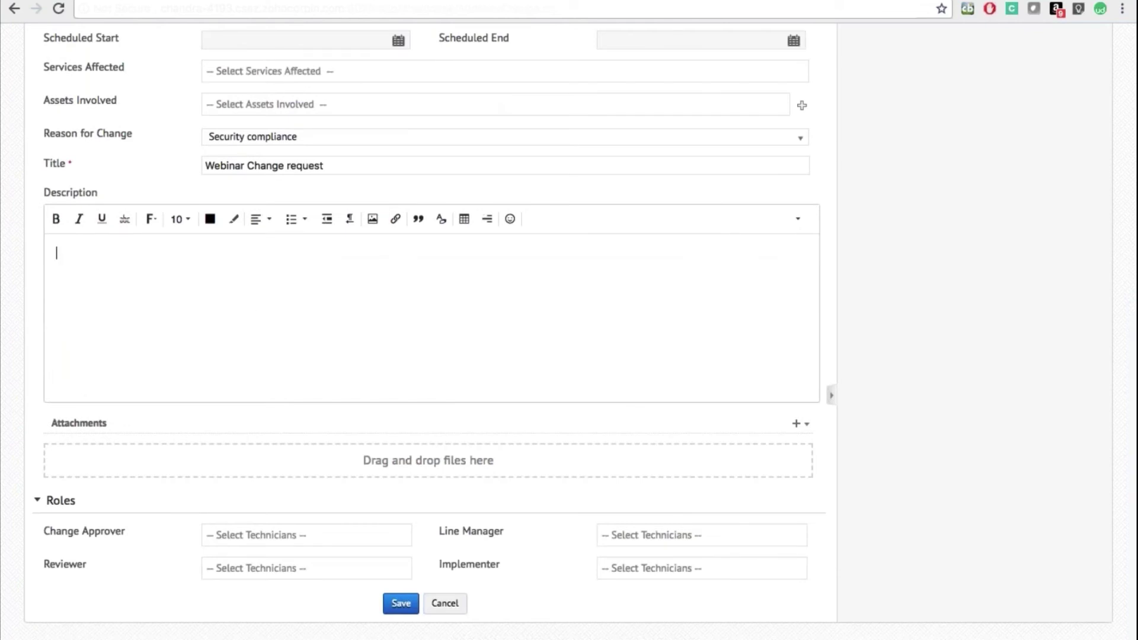
click(307, 535)
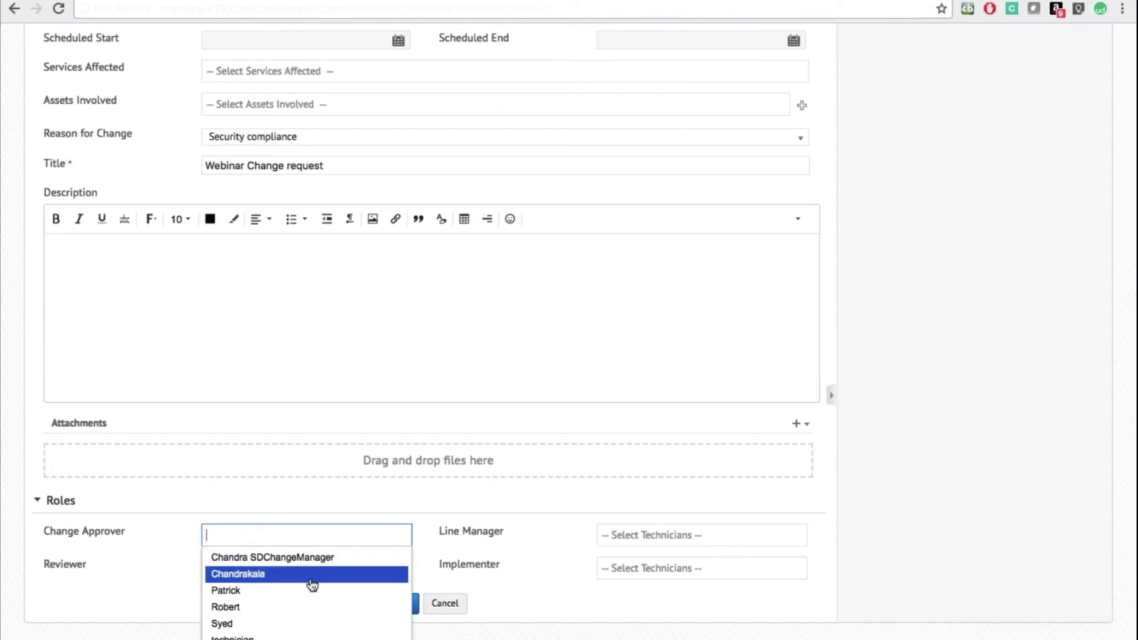
key(Escape)
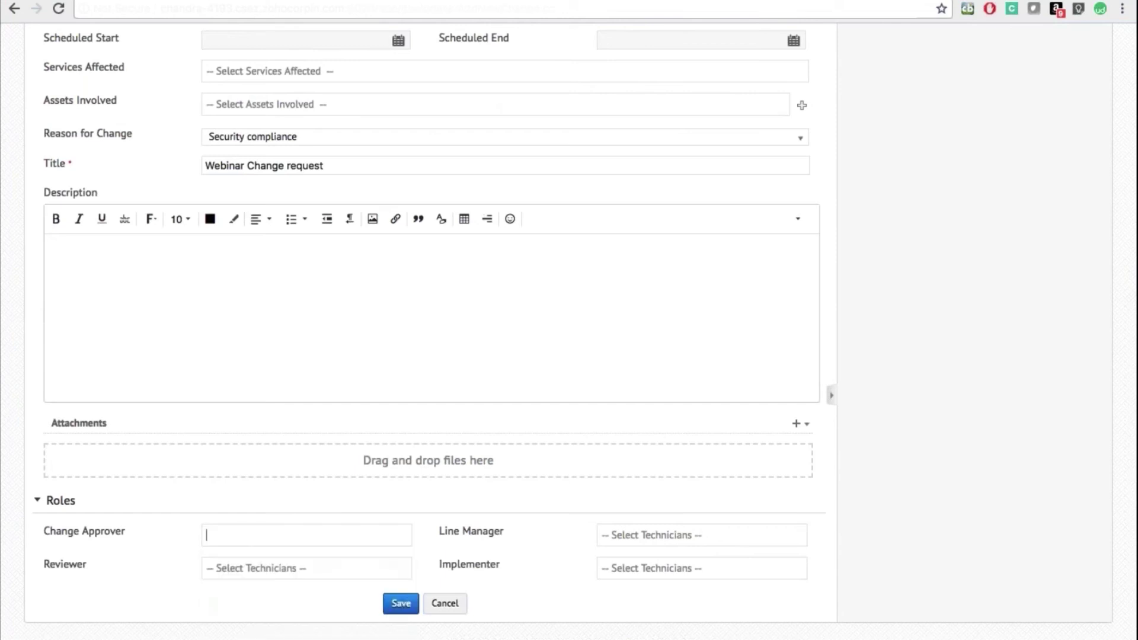
scroll(569, 320, up, 3)
scroll(569, 320, down, 3)
key(Return)
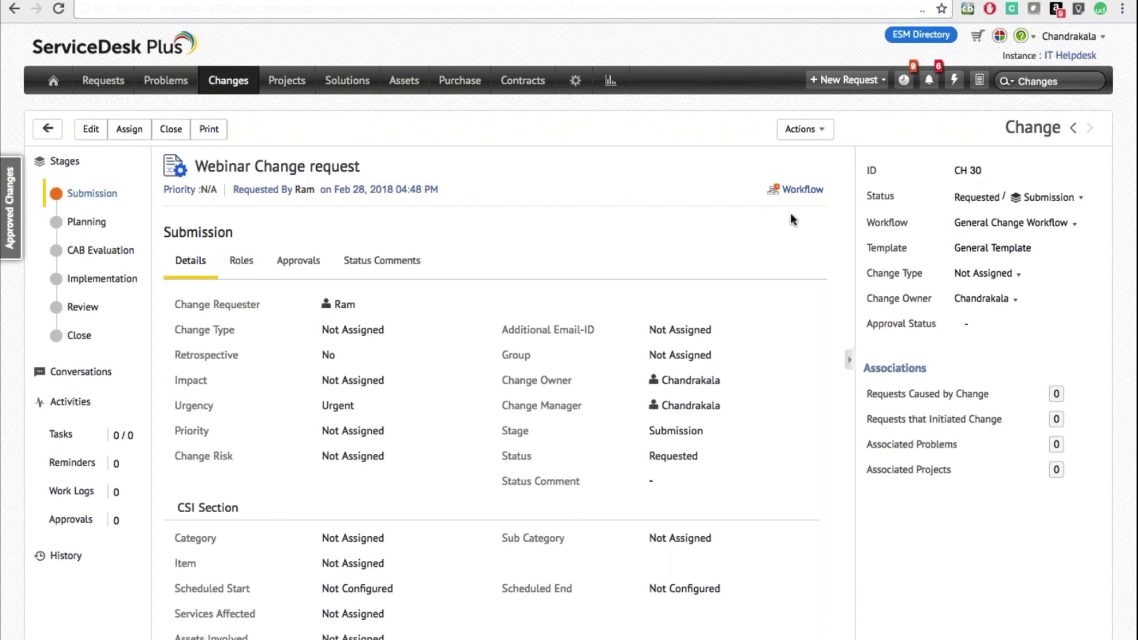
Inspect the Webinar Change request's workflow diagram, then close it.
click(800, 191)
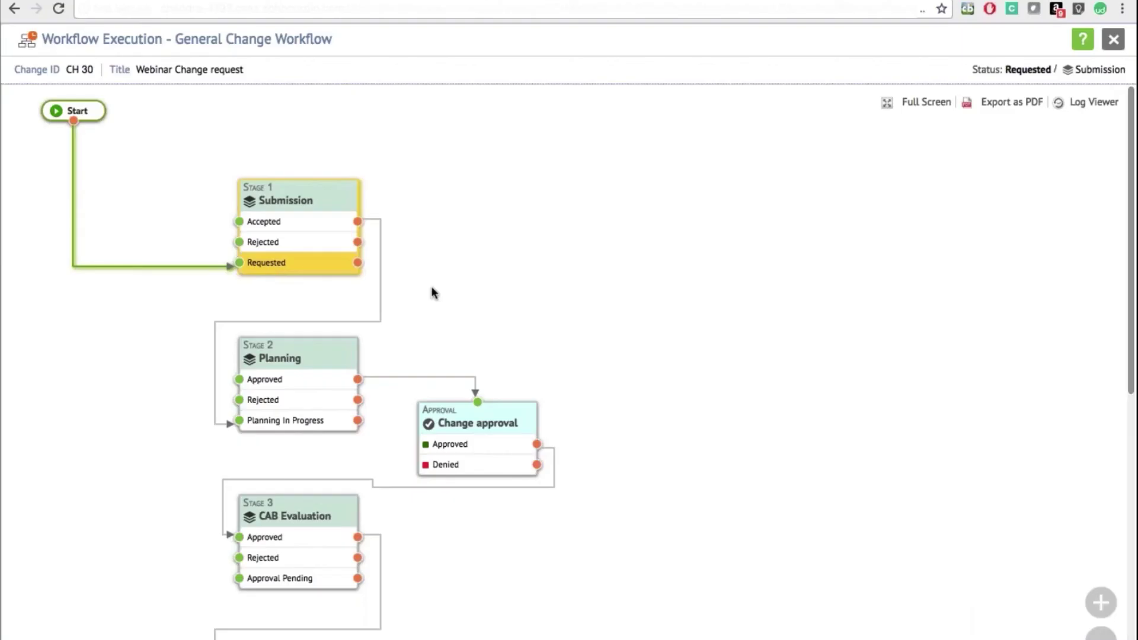
scroll(432, 289, down, 5)
scroll(431, 286, down, 2)
scroll(338, 247, up, 7)
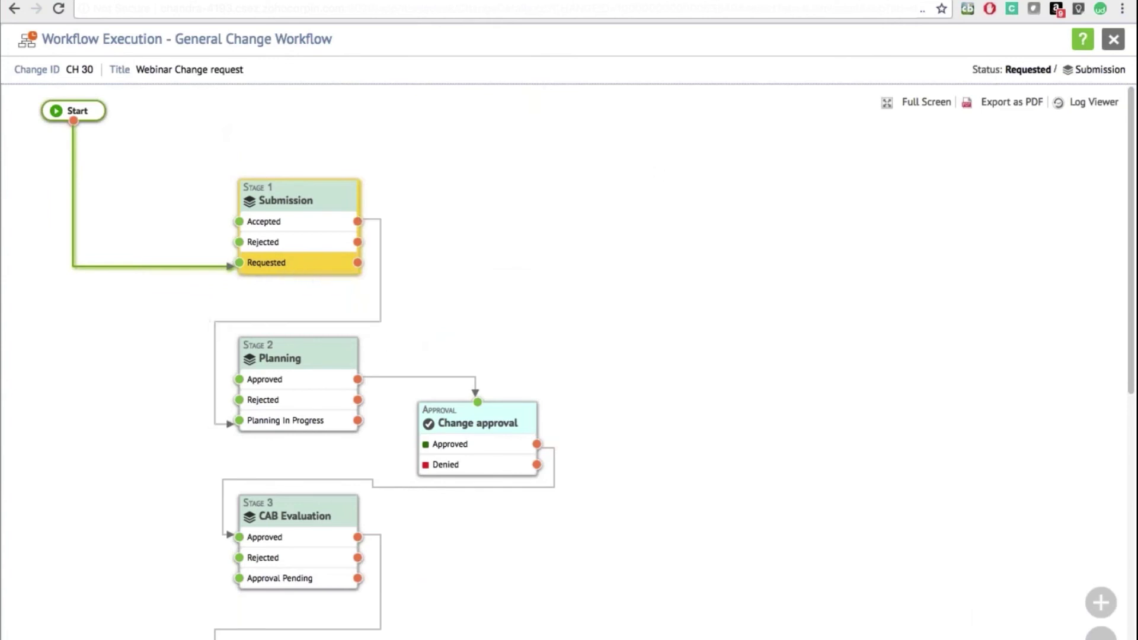
click(1113, 39)
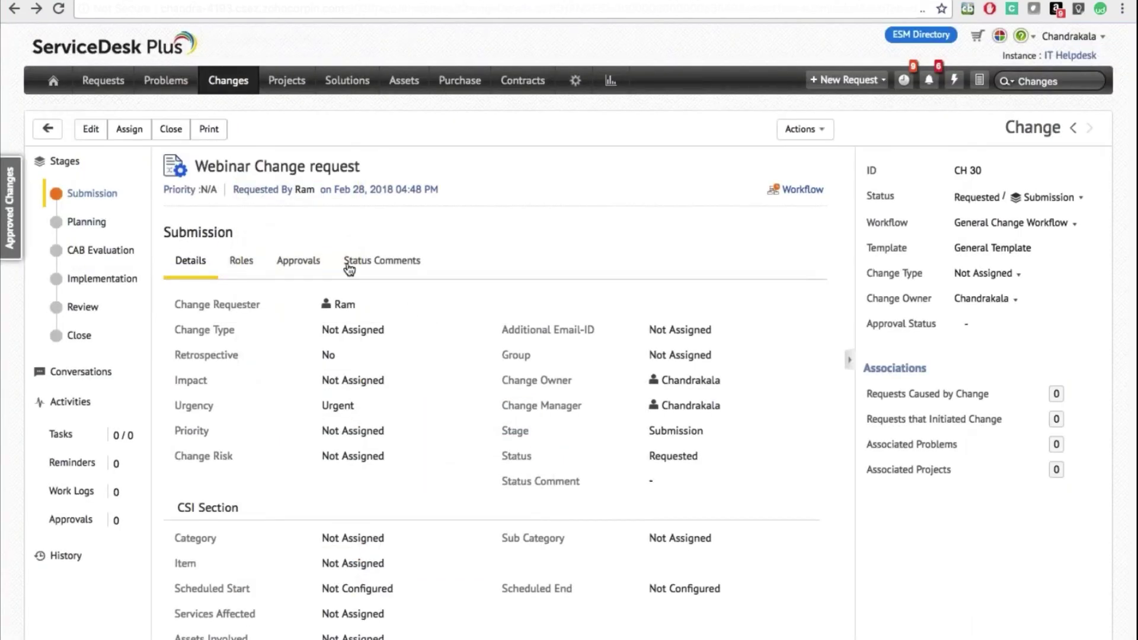
Browse the Roles, Approvals and Status Comments tabs, then open the Edit Stage / Status dialog.
scroll(407, 466, down, 4)
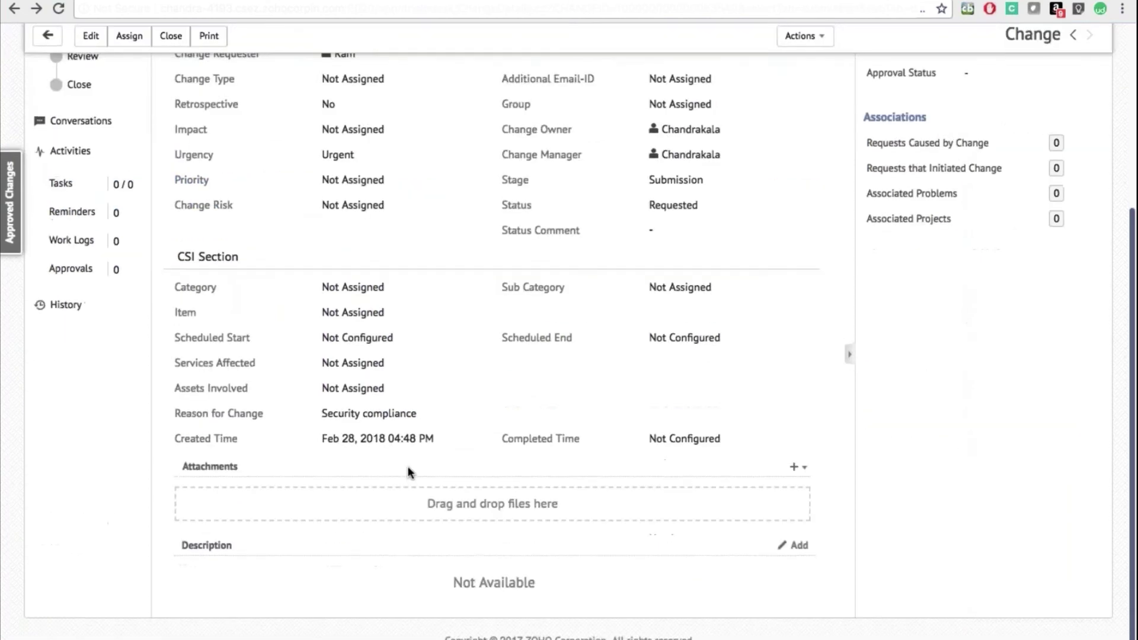
scroll(407, 466, up, 4)
click(241, 261)
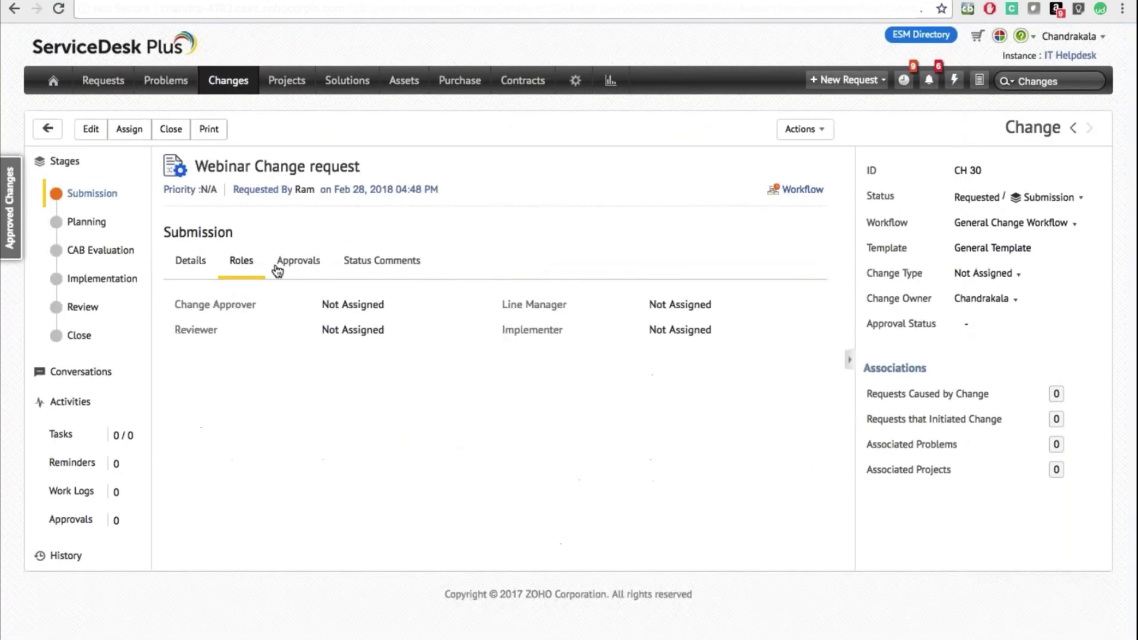
click(301, 261)
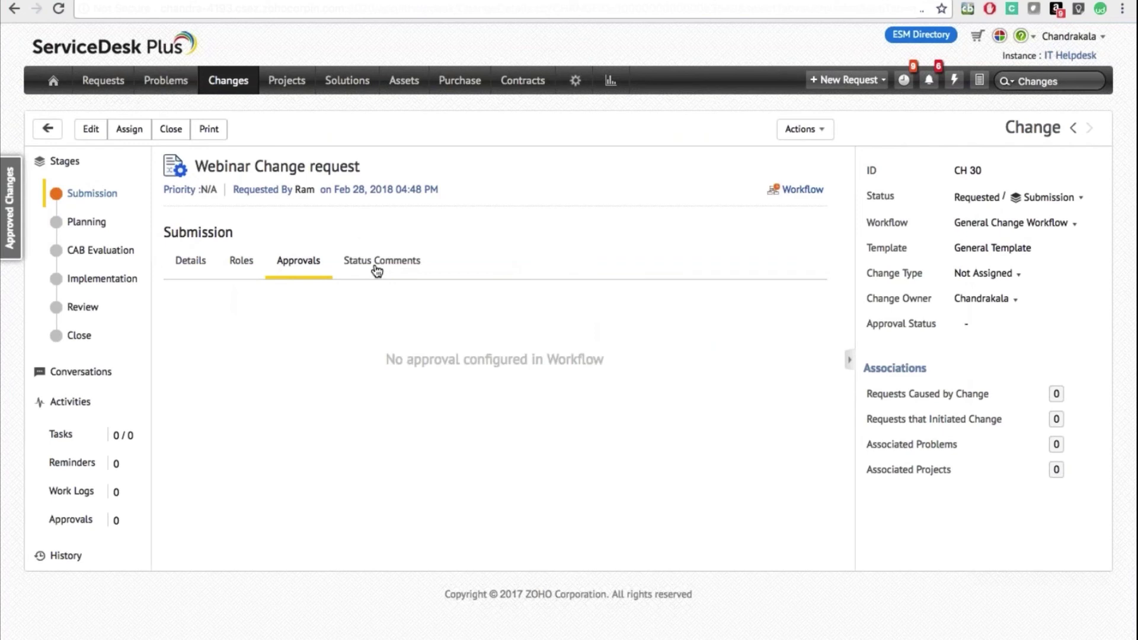
click(377, 271)
click(177, 263)
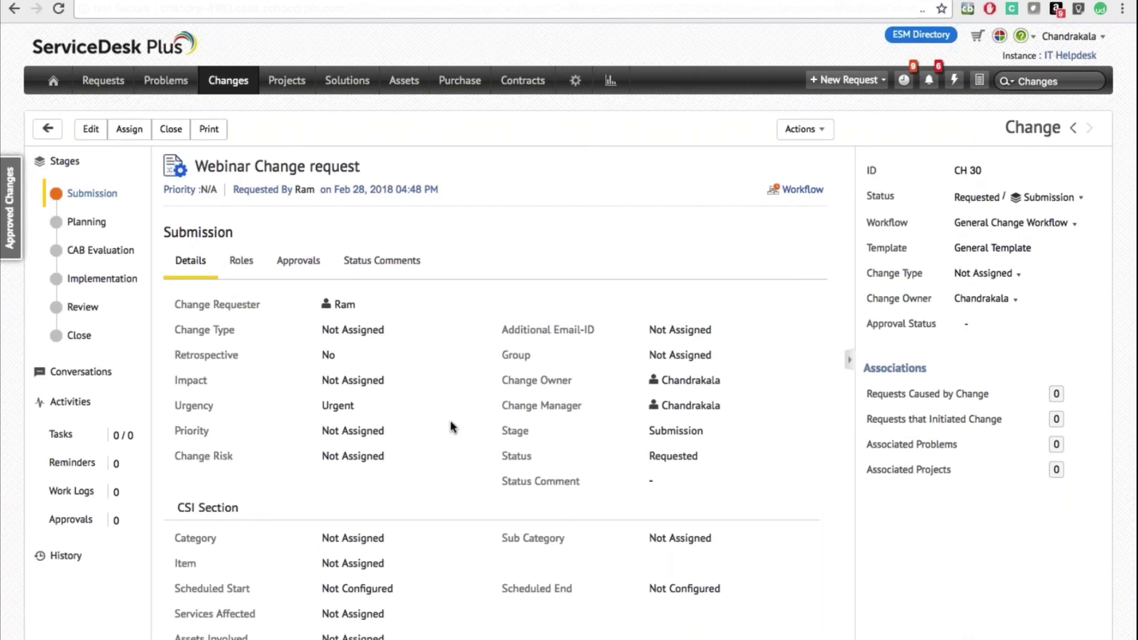
click(1007, 205)
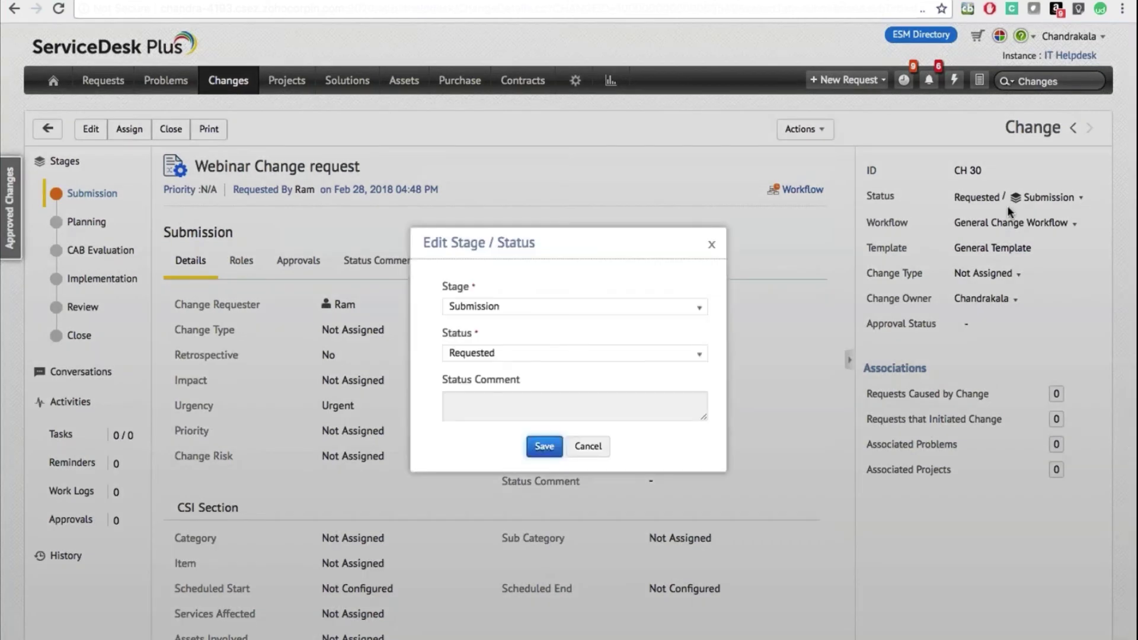
Set the Submission status to Accepted with the comment 'Accepted'.
click(569, 353)
click(518, 397)
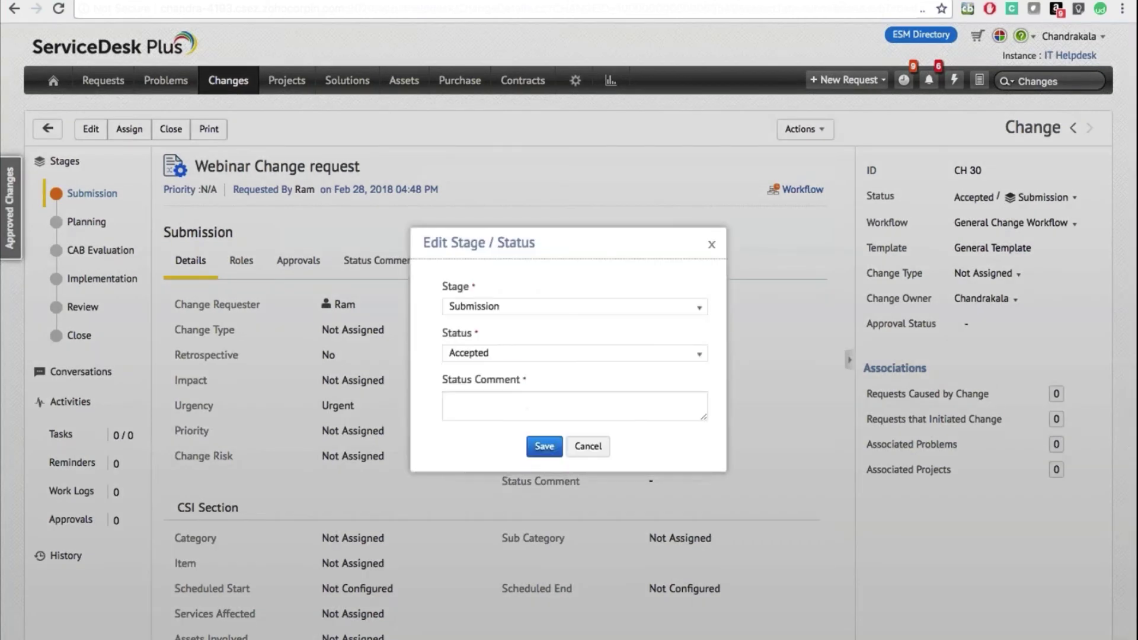
click(520, 400)
text(CAae)
key(ctrl+a)
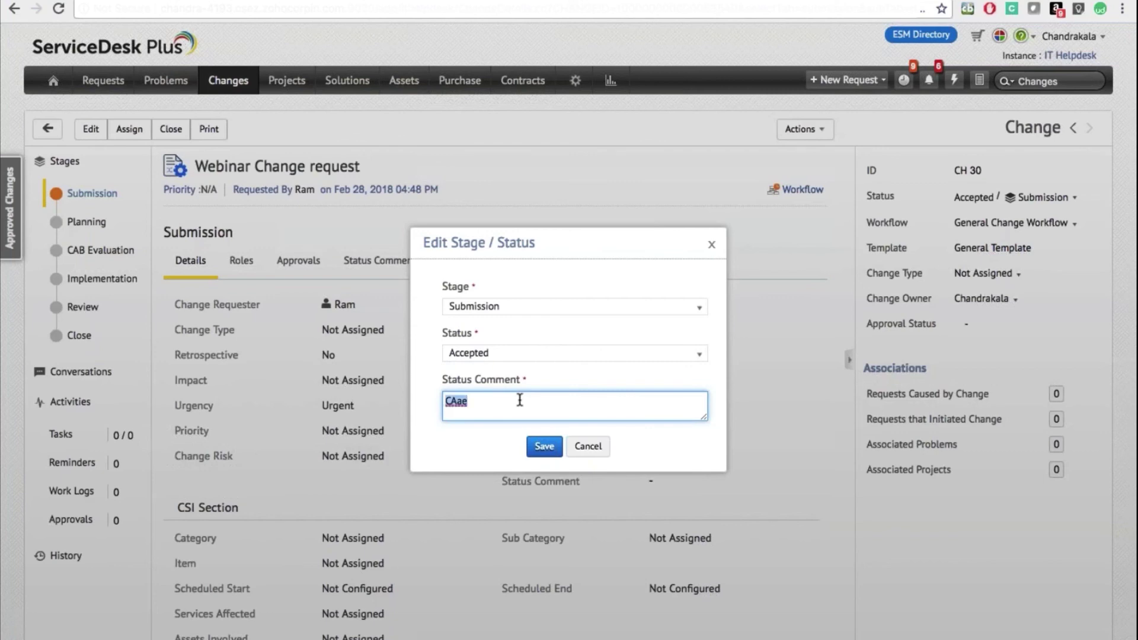
text(Accepted)
key(Tab)
key(Return)
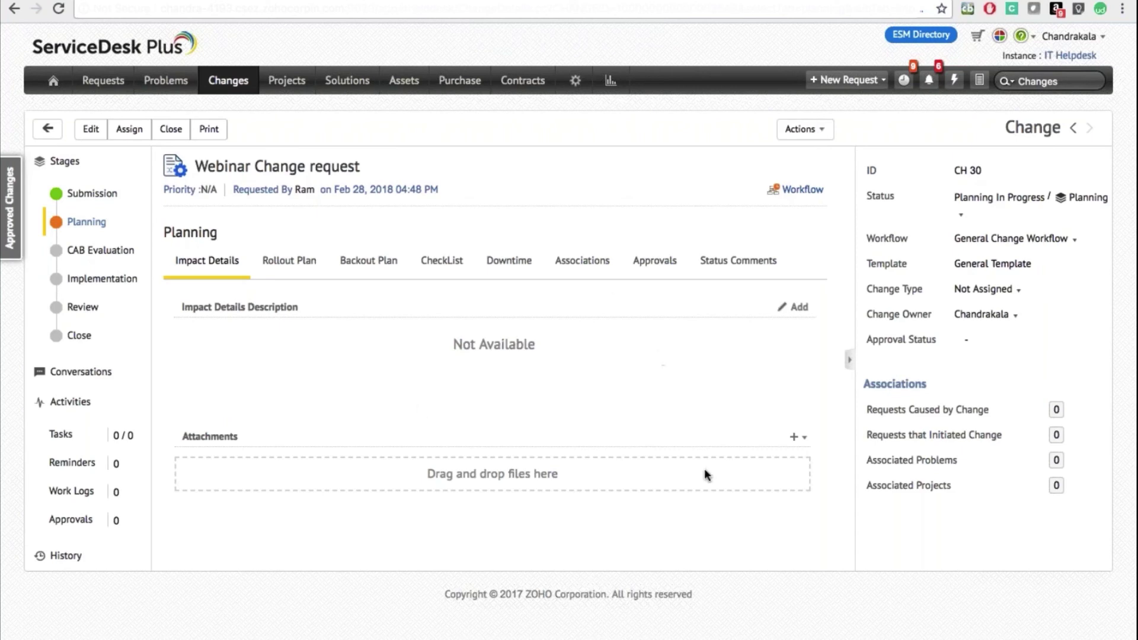
Set the Planning status to Approved with the comment 'Approved'.
click(961, 215)
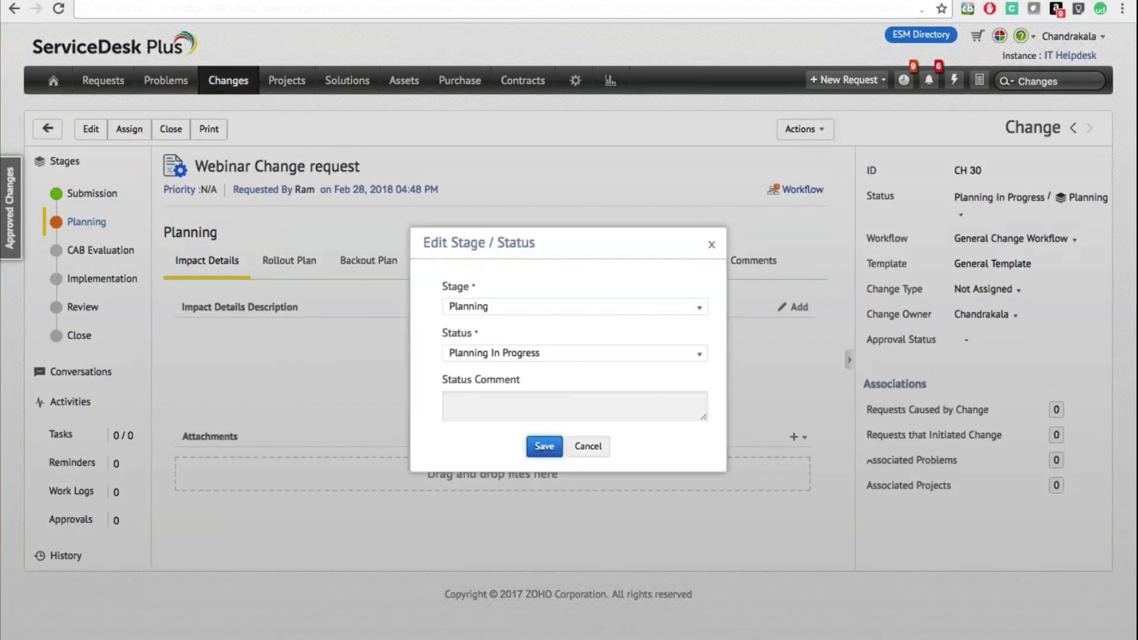
click(569, 353)
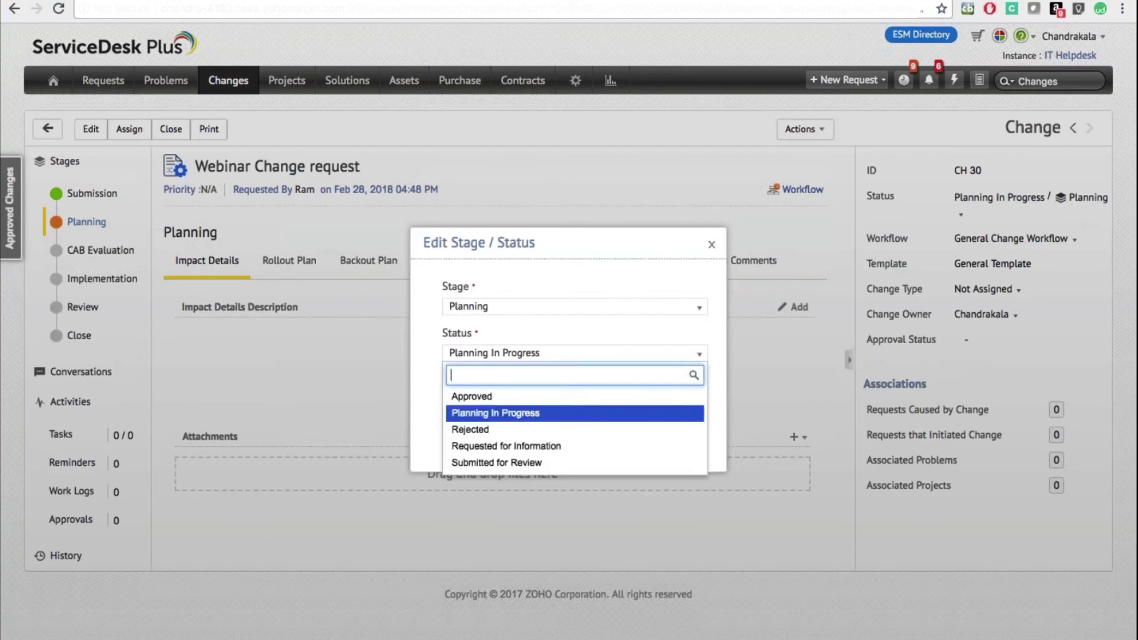
click(474, 394)
click(519, 416)
text(Approved)
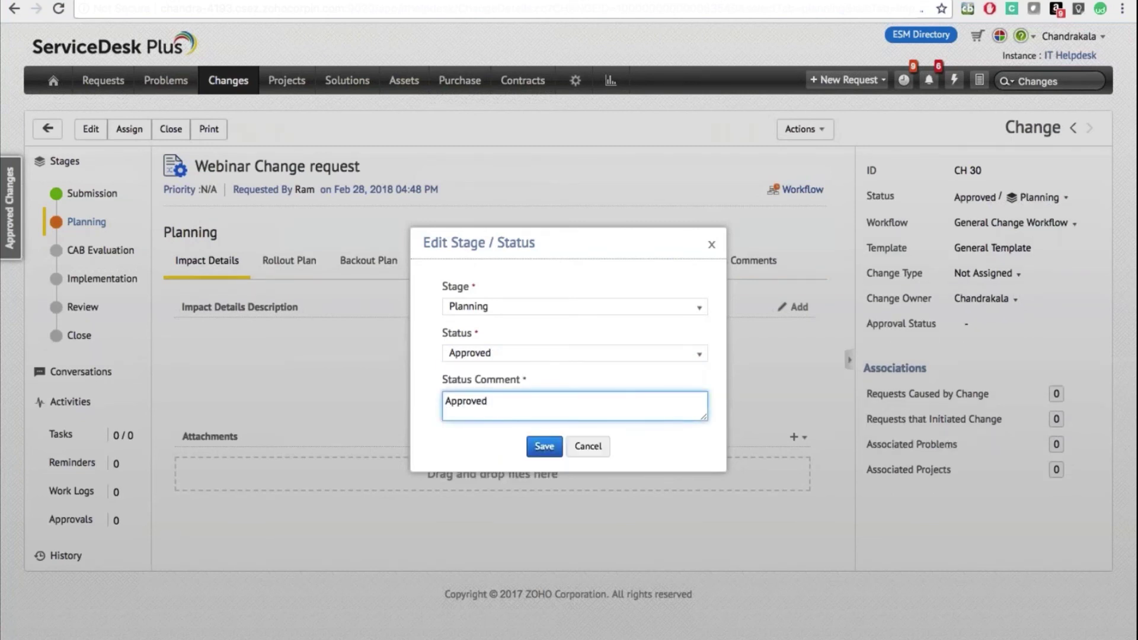
key(Tab)
key(Return)
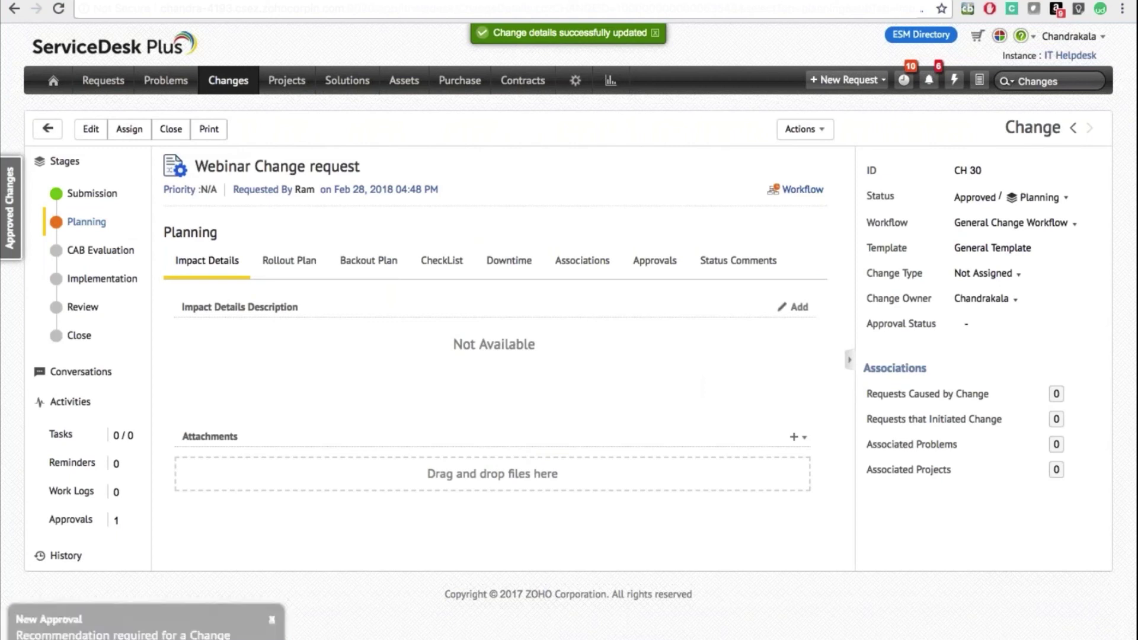
Approve the pending Webinar Change request (CH 30) with the comment 'Approved' and view its workflow diagram.
click(904, 80)
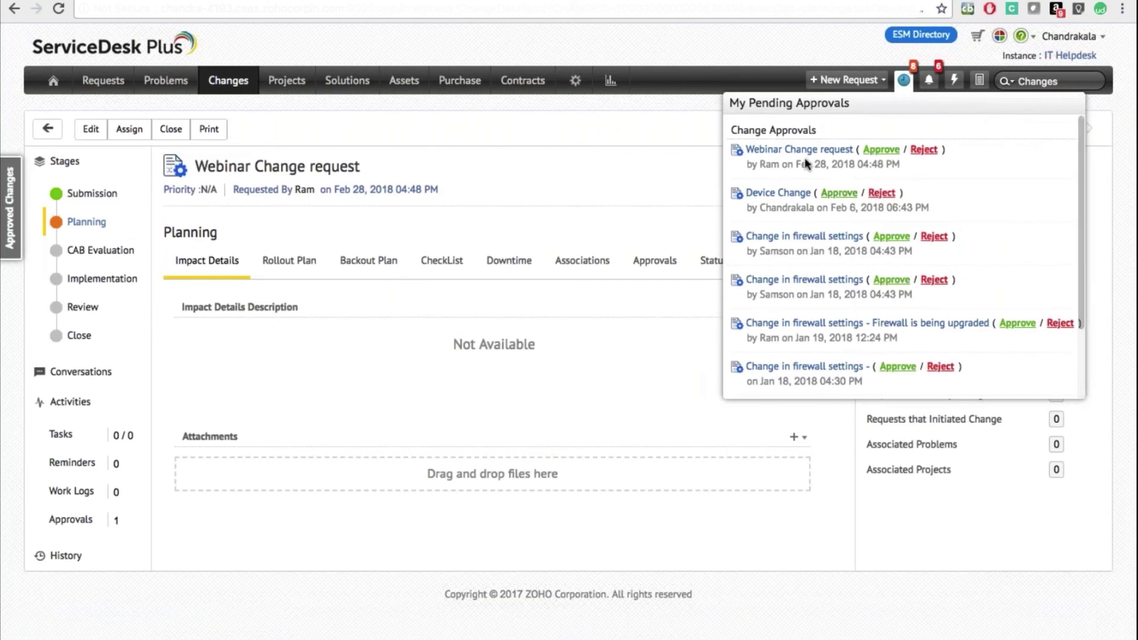
click(881, 149)
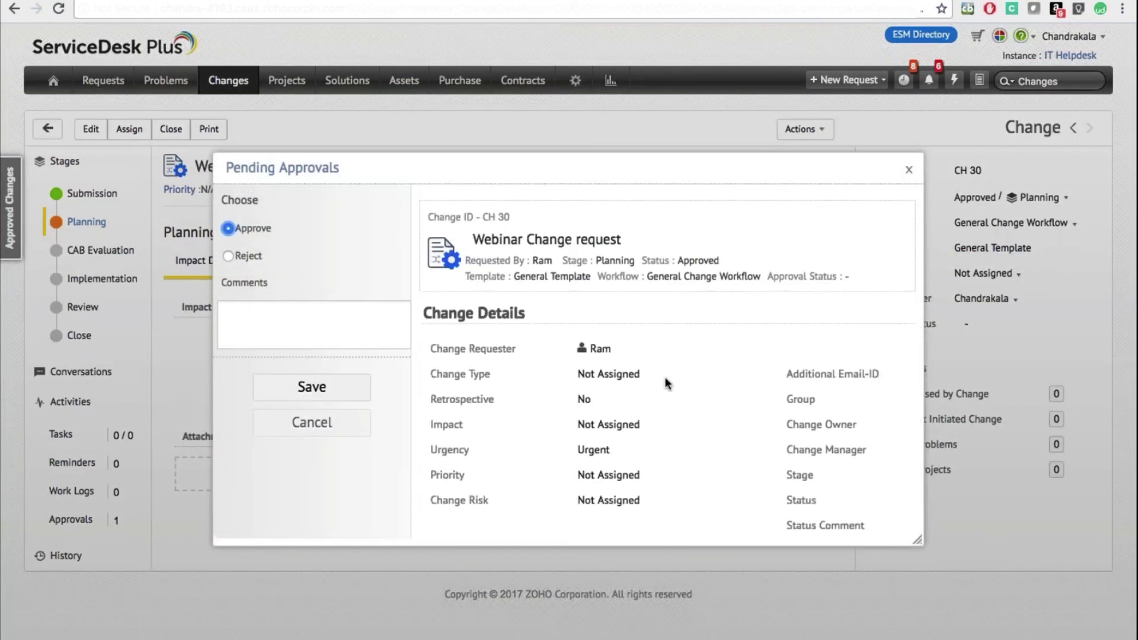
scroll(664, 378, down, 5)
scroll(665, 380, down, 5)
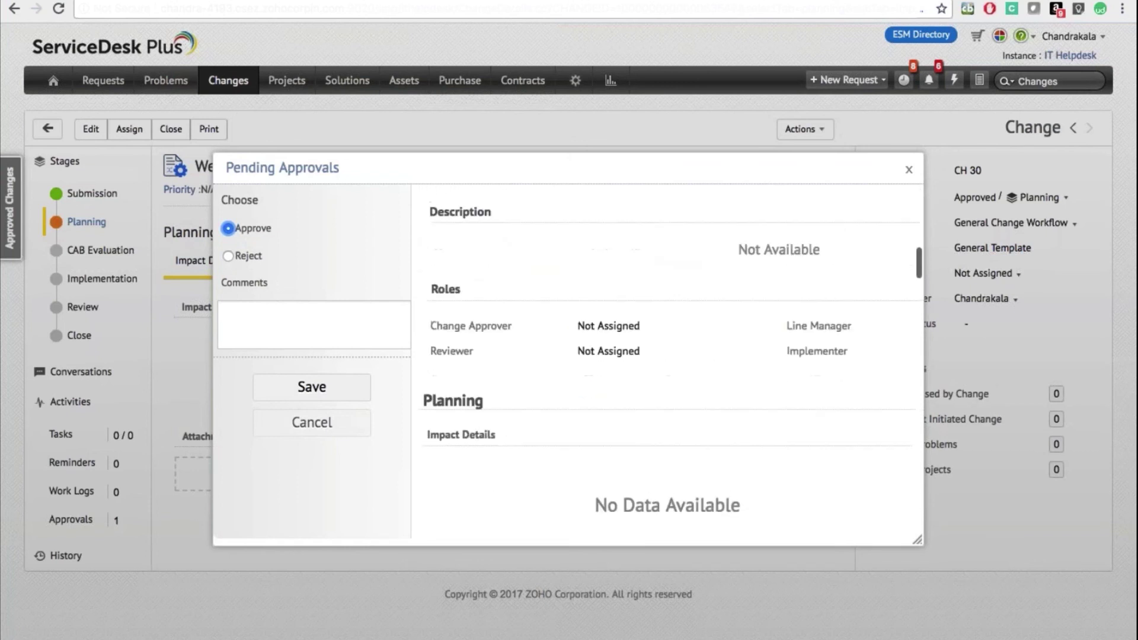
text(Approved)
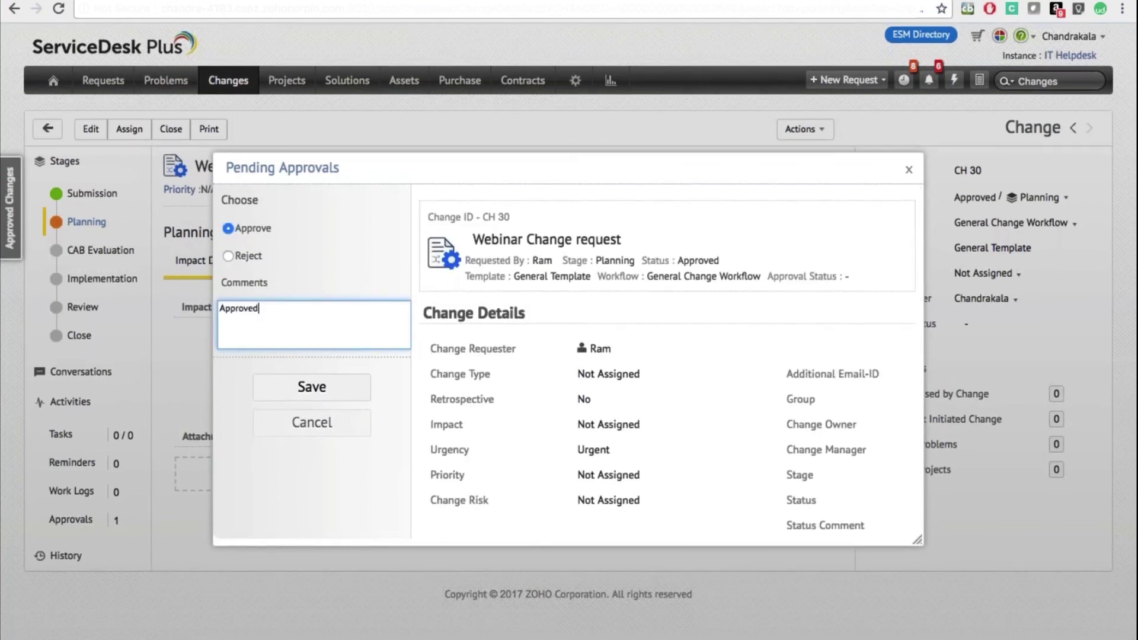
click(355, 387)
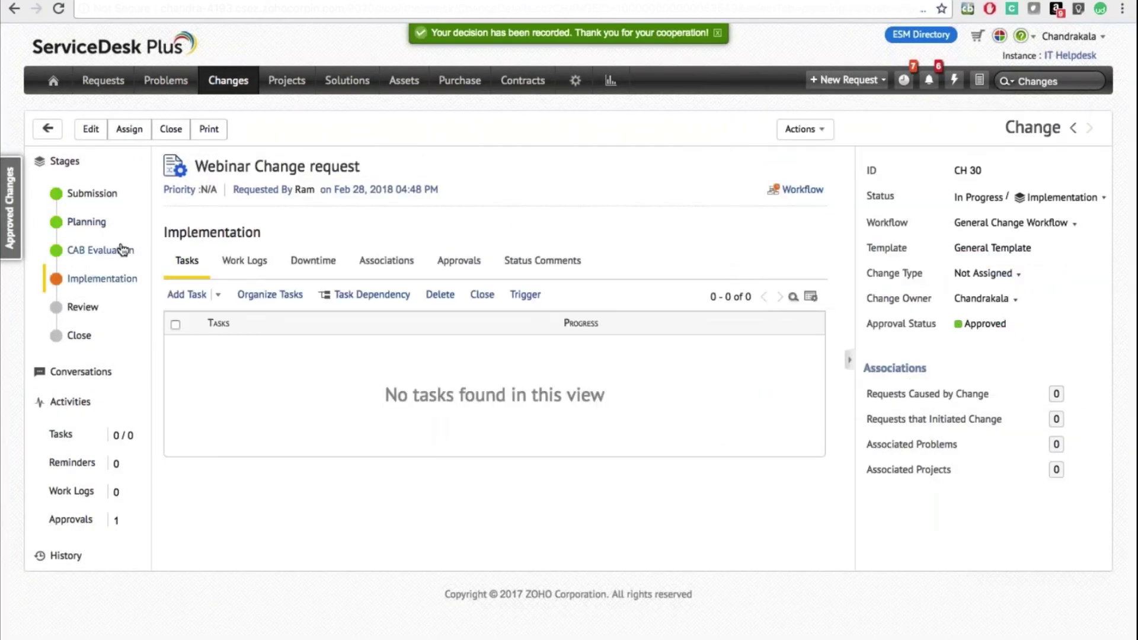
click(806, 191)
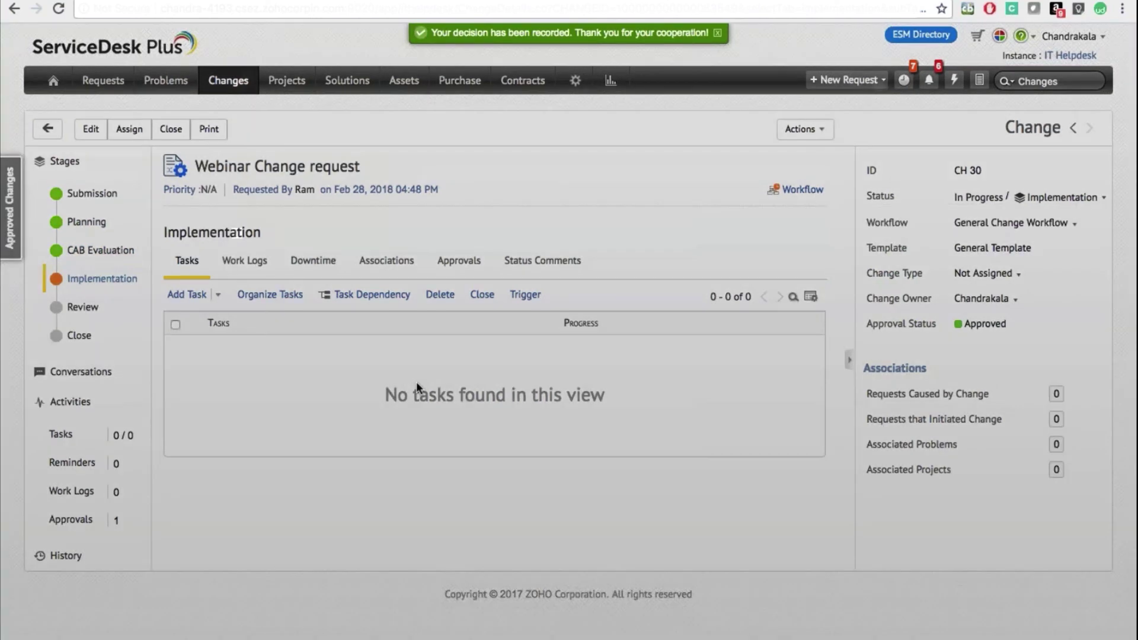
scroll(416, 381, down, 1)
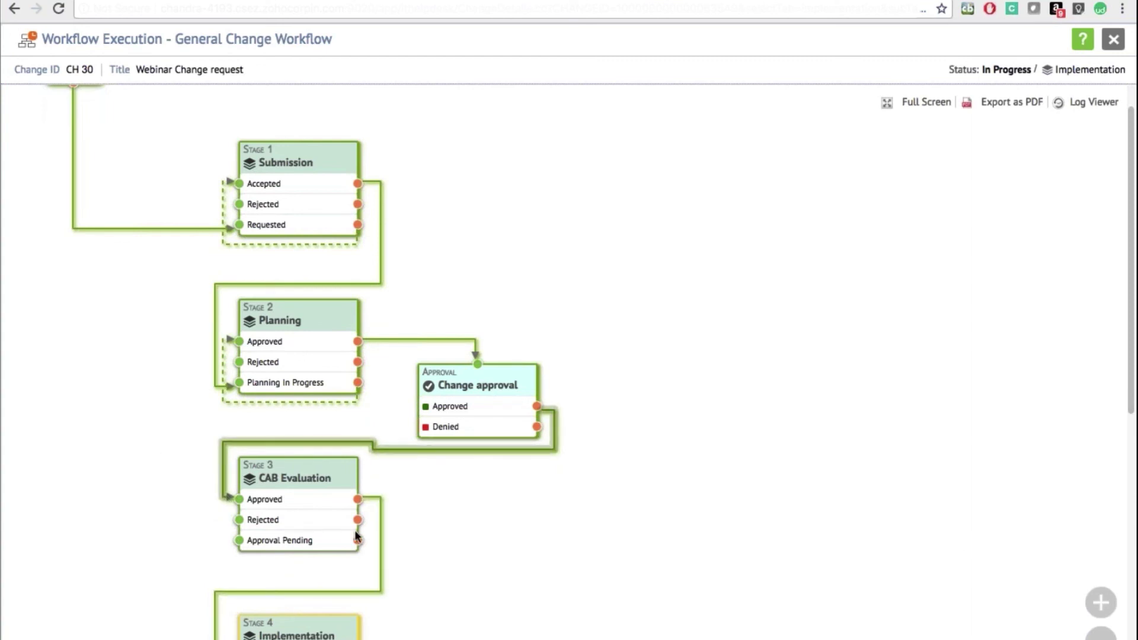
scroll(356, 536, down, 2)
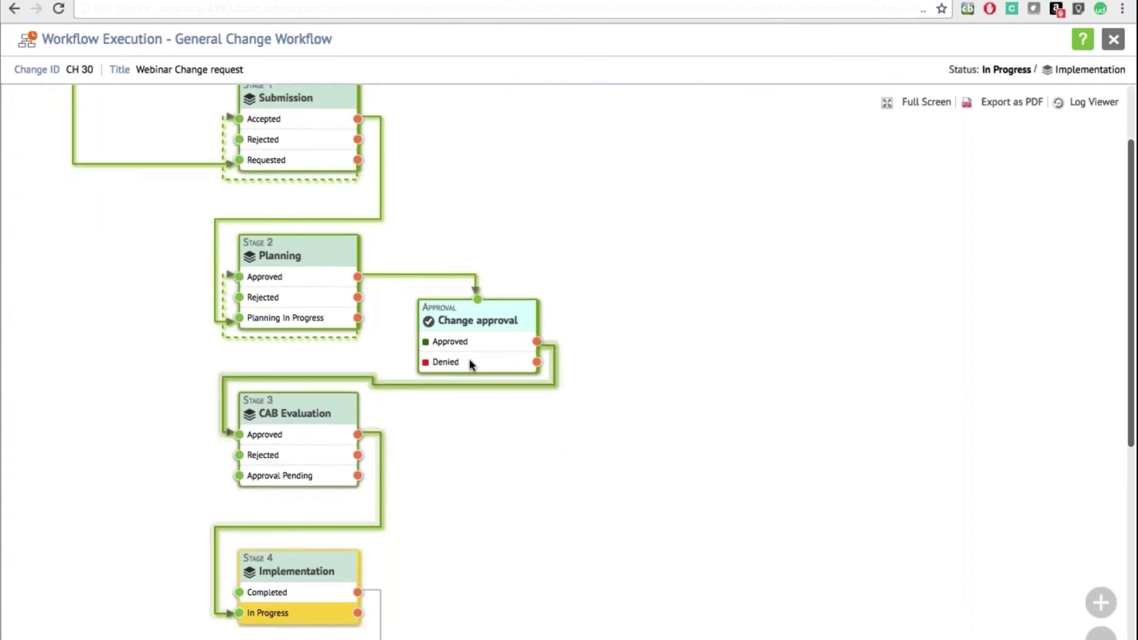
scroll(468, 358, down, 1)
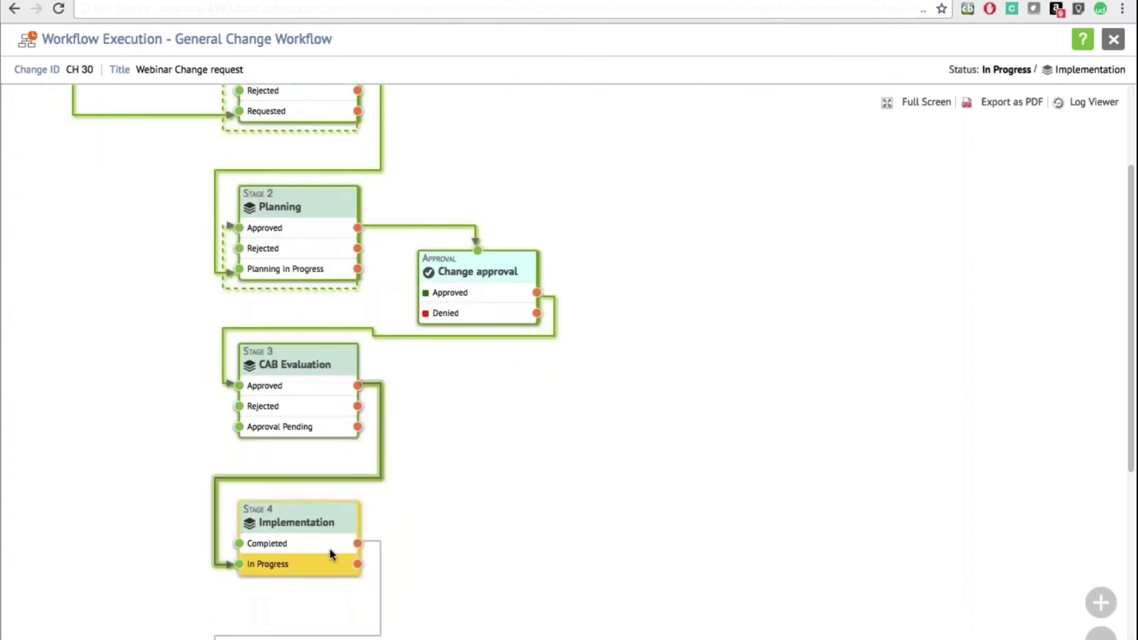
click(1105, 49)
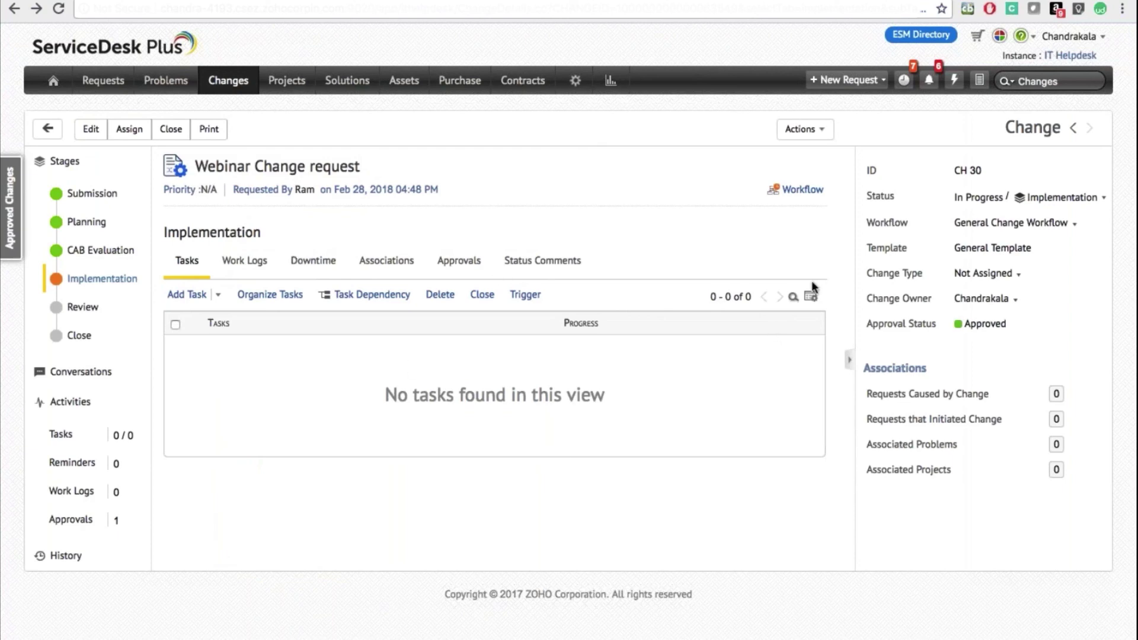
Set the Implementation stage status to Completed with the comment 'Completed'.
click(978, 196)
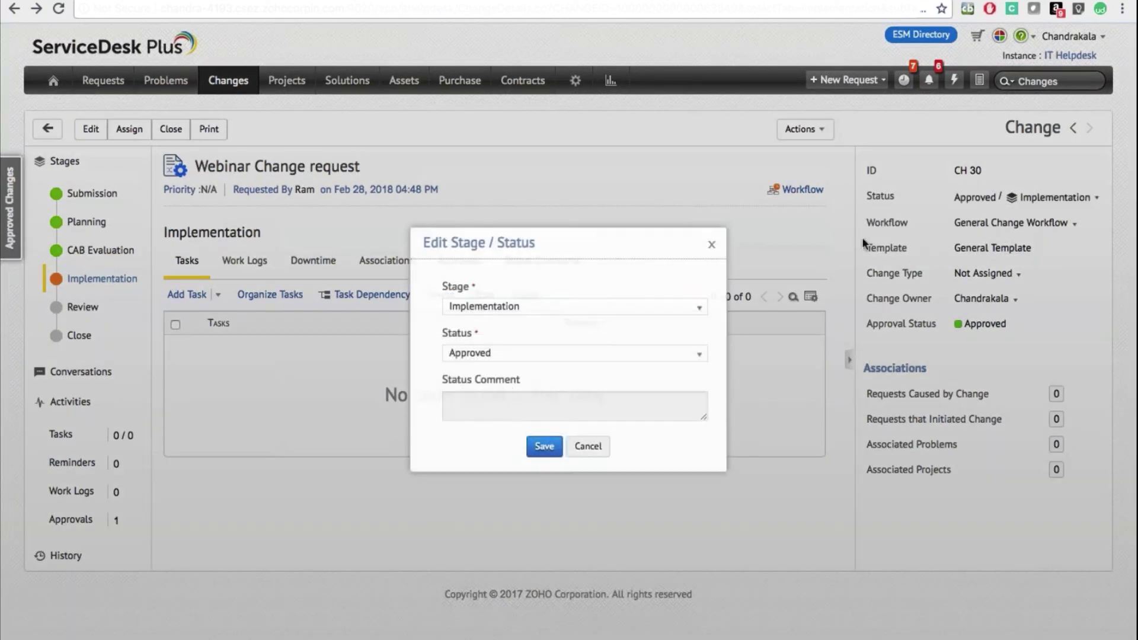
click(569, 353)
click(496, 409)
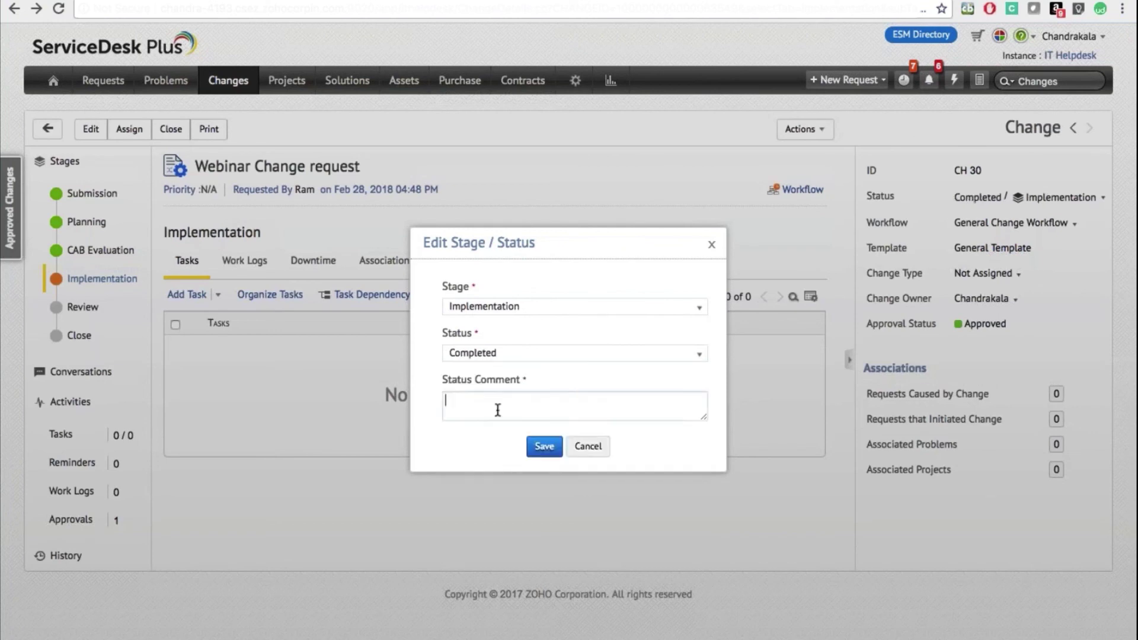
click(498, 408)
text(Completed)
key(ctrl+a)
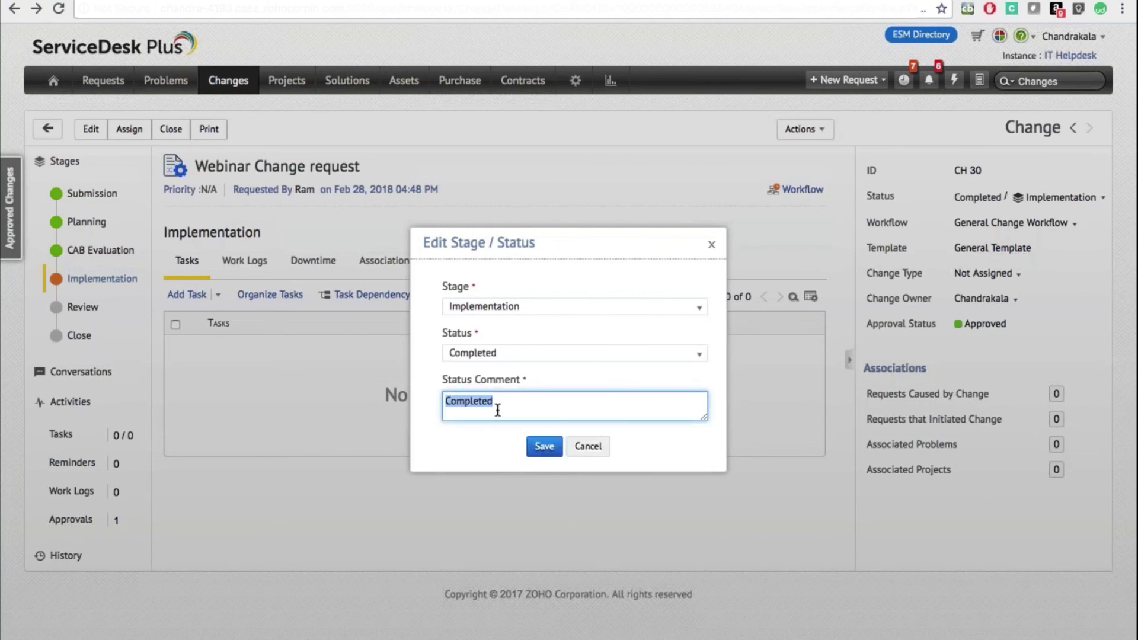
click(544, 446)
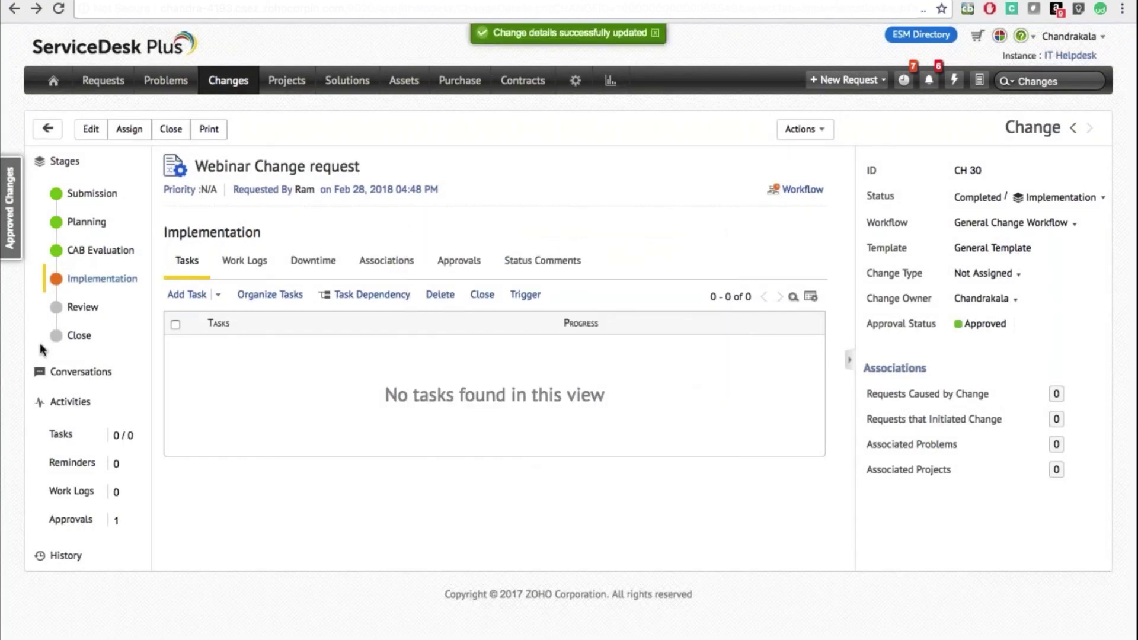
Set the Review stage status to Completed with the comment 'Completed'.
click(64, 301)
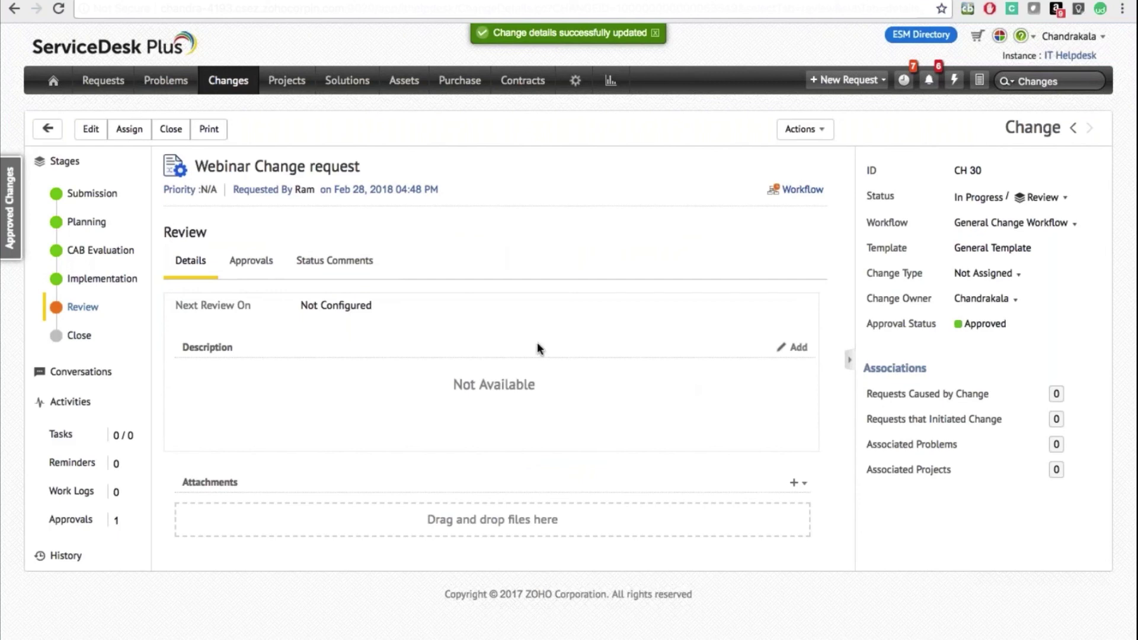
click(1037, 197)
click(564, 352)
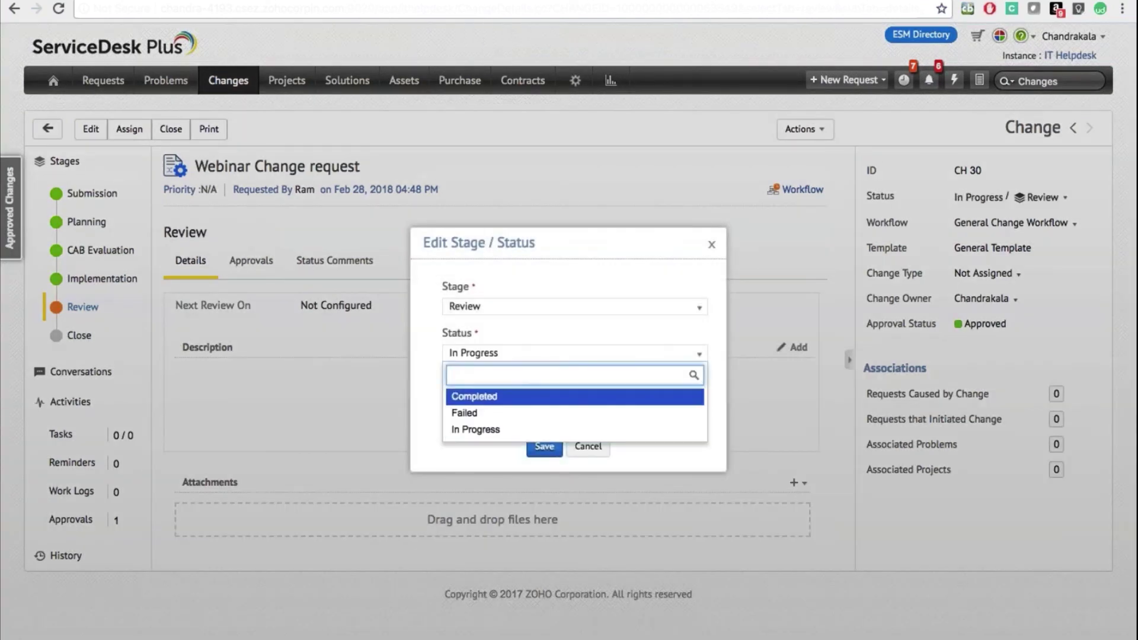
key(Return)
click(530, 404)
text(Completed)
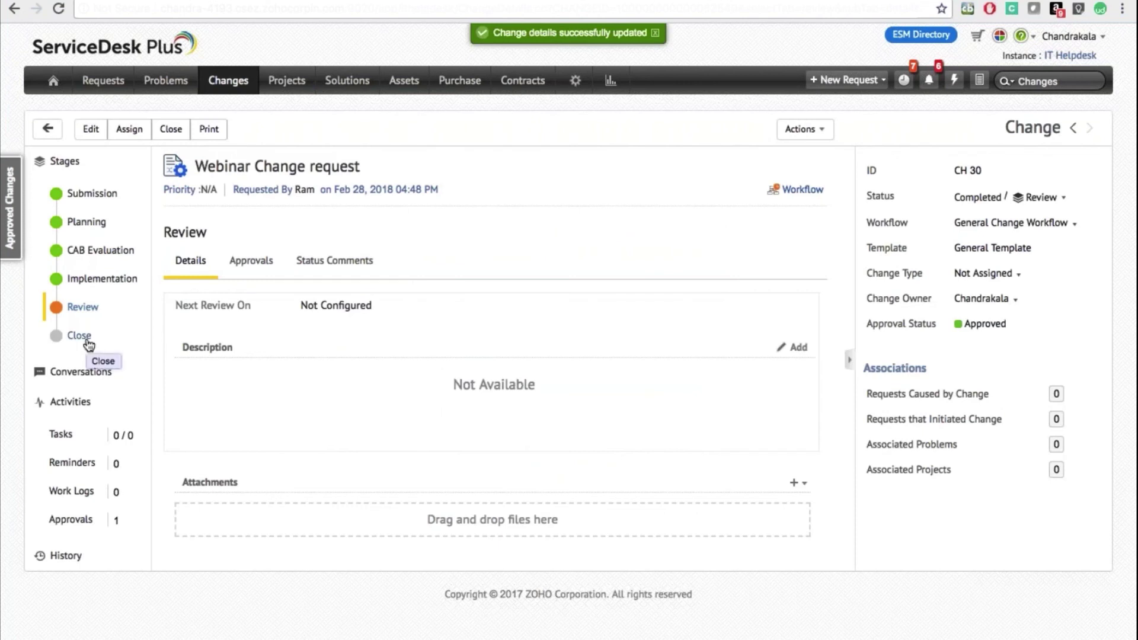
In the Close stage, start a closure description and discard it unchanged.
click(89, 345)
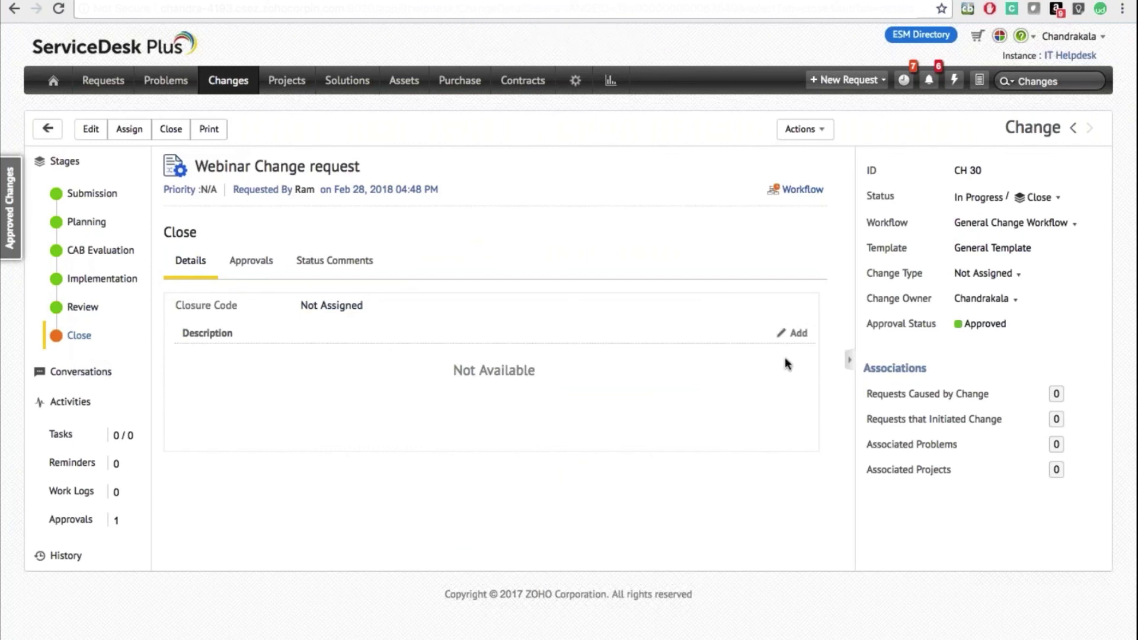
click(793, 333)
scroll(785, 415, down, 1)
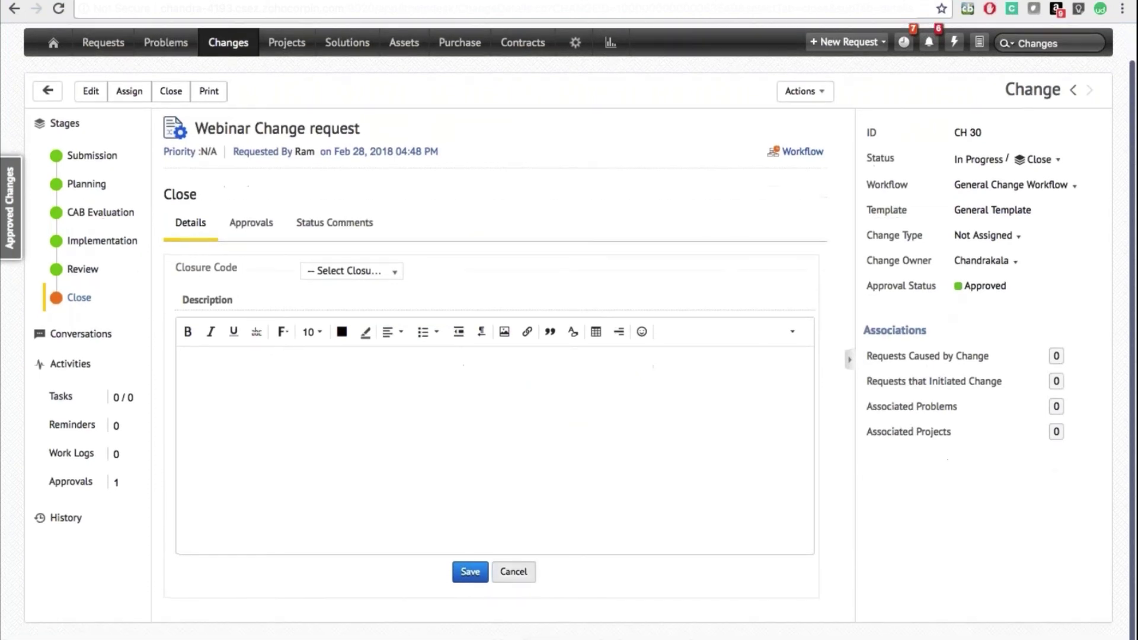
click(513, 571)
Set the Close stage status to Completed with the comment 'Completed'.
click(979, 196)
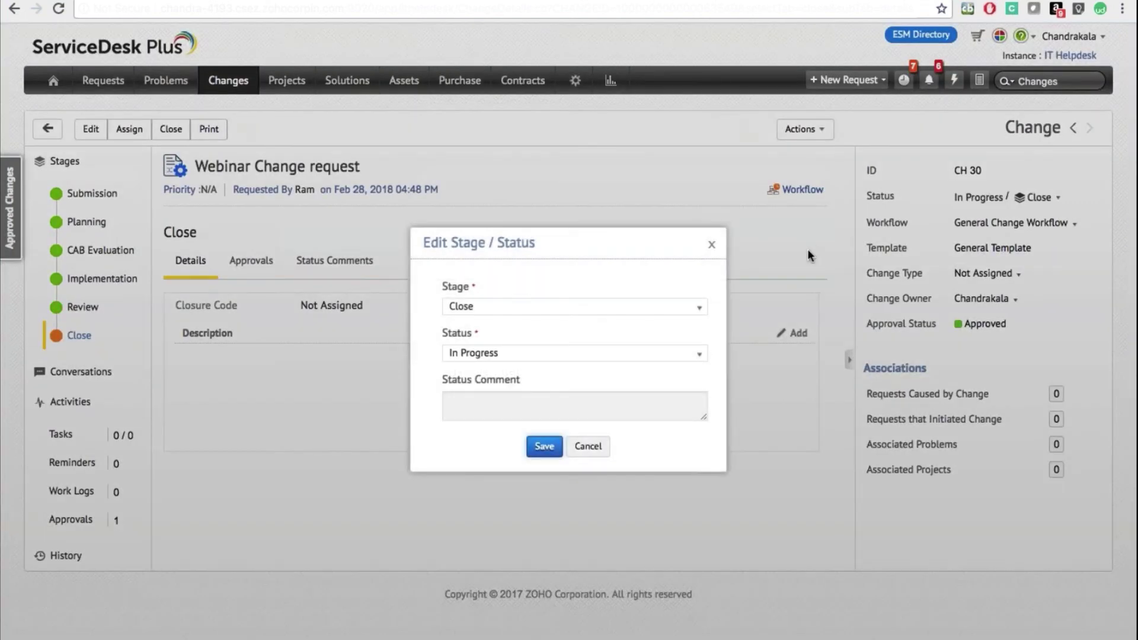
click(550, 355)
click(525, 414)
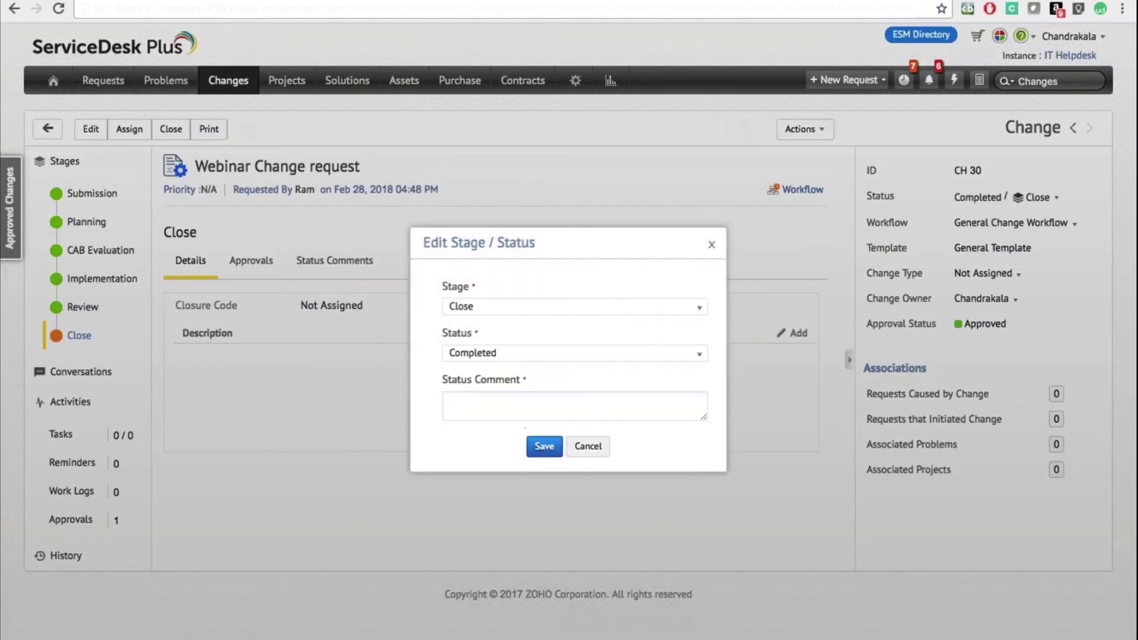
click(543, 406)
text(Completed)
click(547, 452)
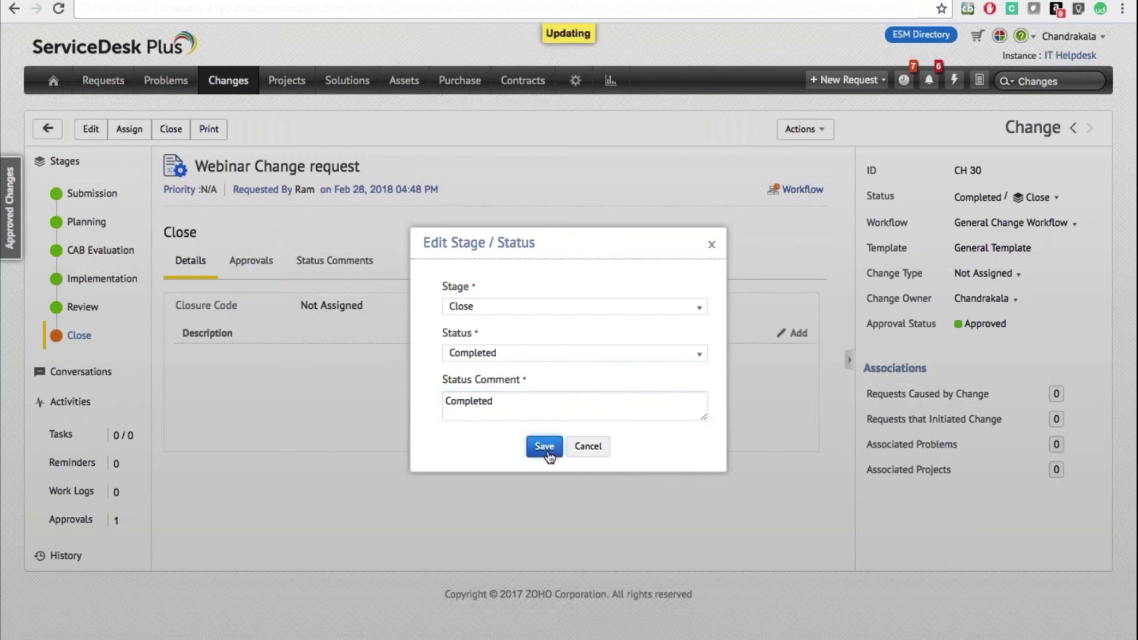